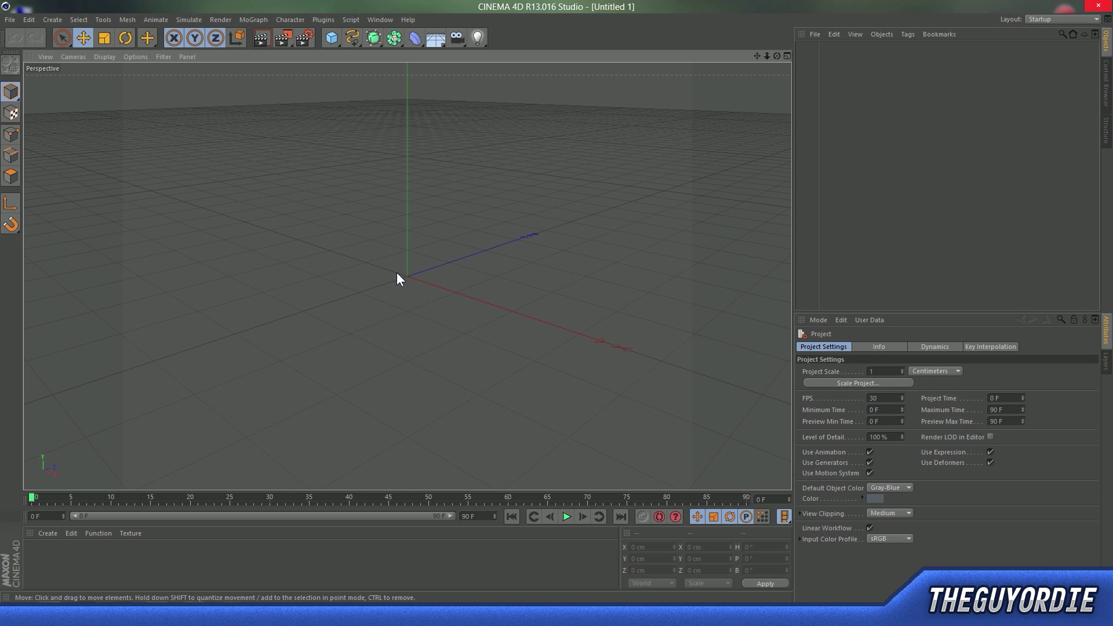
Load the third Template character rig from the character template folder in the content presets
{"action": "mouse_move", "coordinate": [405, 278]}
{"action": "left_mouse_down", "text": "alt"}
{"action": "mouse_move", "coordinate": [530, 283]}
{"action": "mouse_move", "coordinate": [283, 254]}
{"action": "mouse_move", "coordinate": [376, 257]}
{"action": "mouse_move", "coordinate": [421, 299]}
{"action": "mouse_move", "coordinate": [391, 302]}
{"action": "mouse_move", "coordinate": [385, 291]}
{"action": "mouse_move", "coordinate": [408, 294]}
{"action": "left_mouse_up", "text": "alt"}
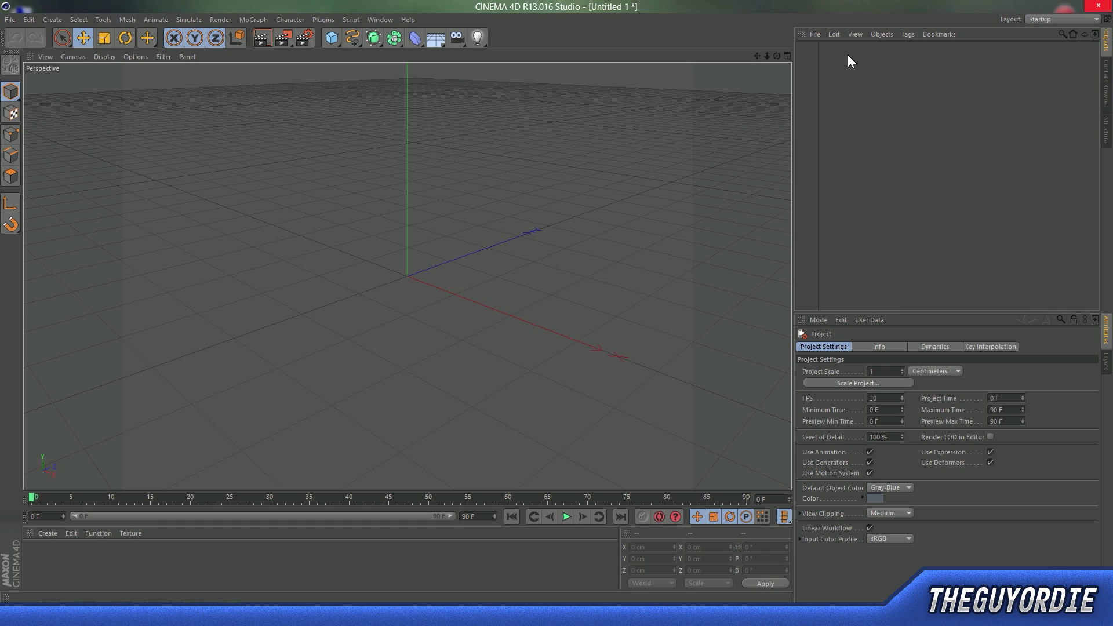
{"action": "left_click", "coordinate": [1104, 86]}
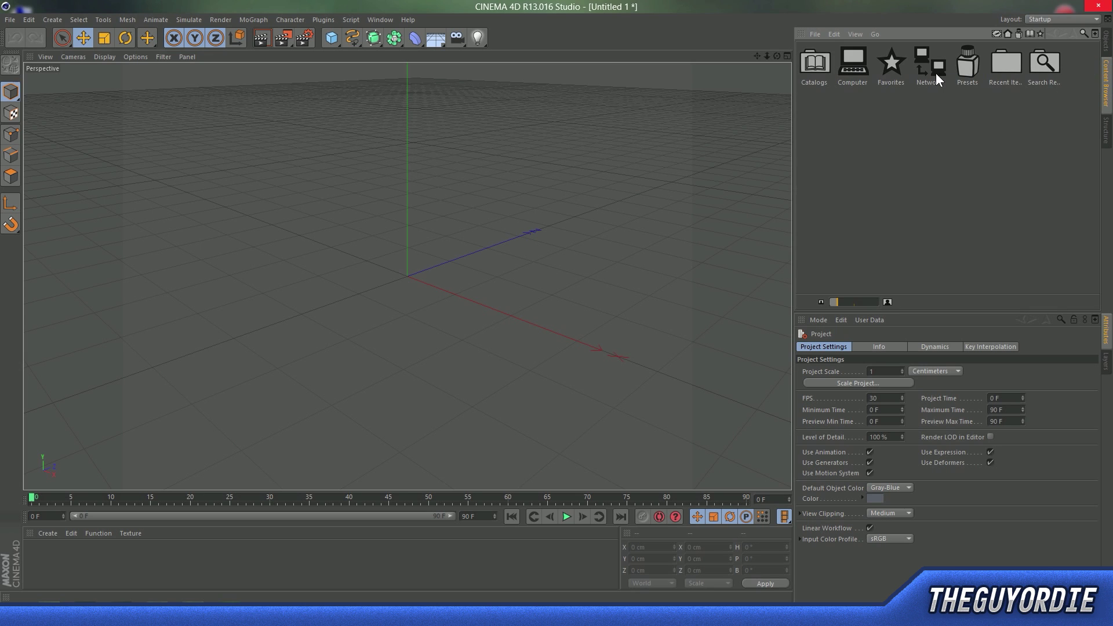
{"action": "double_click", "coordinate": [966, 72]}
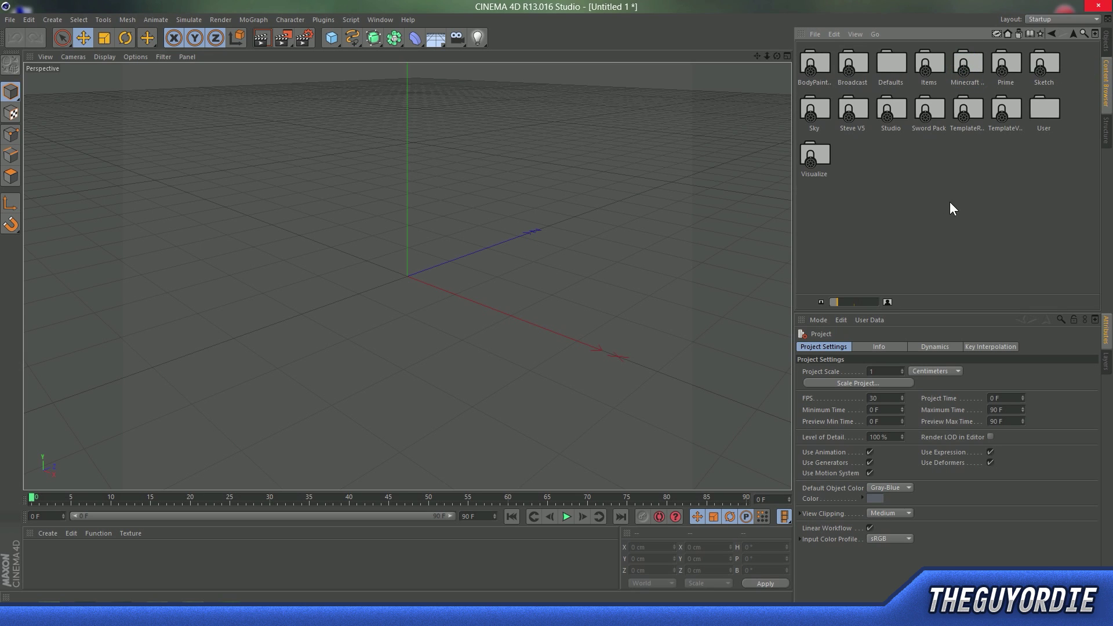
{"action": "double_click", "coordinate": [968, 120]}
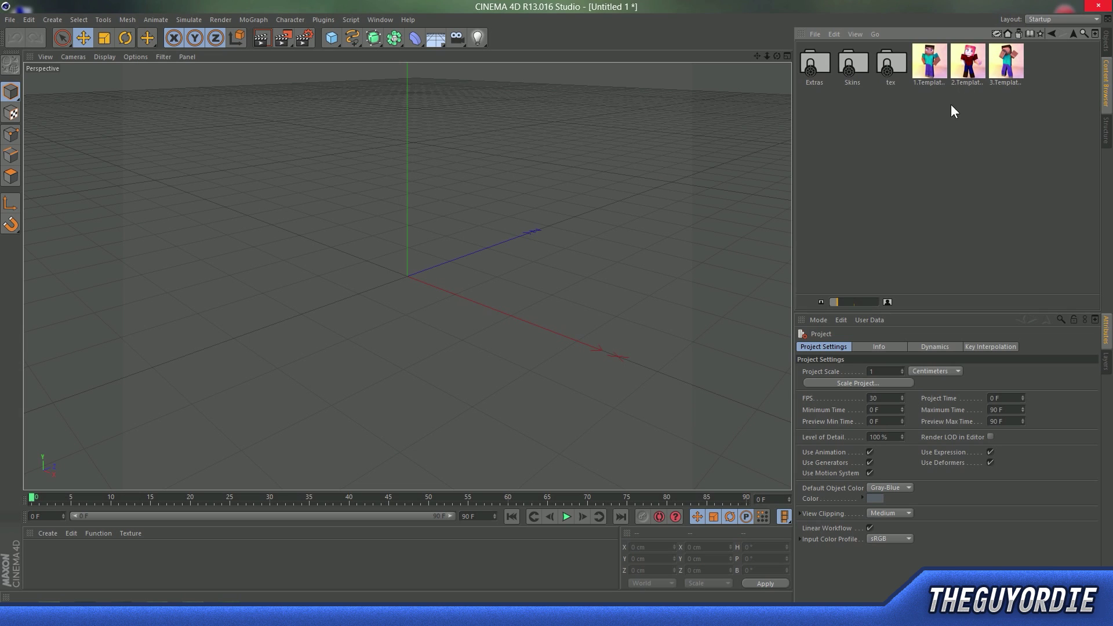
{"action": "left_click_drag", "start_coordinate": [1040, 105], "coordinate": [993, 126]}
{"action": "double_click", "coordinate": [1011, 62]}
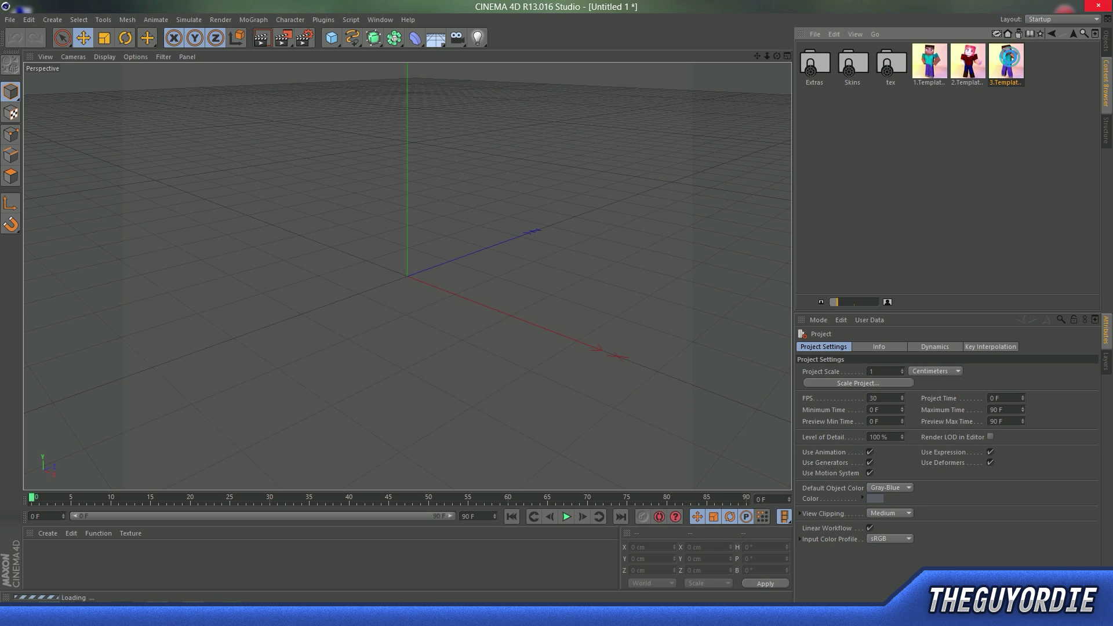
{"action": "left_click", "coordinate": [629, 348]}
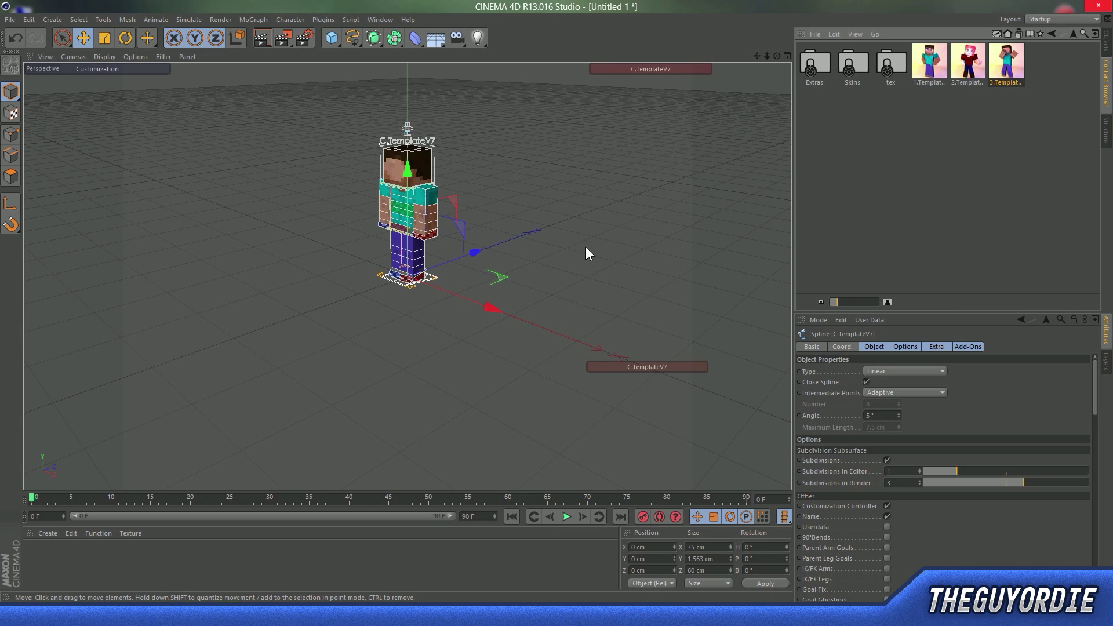
Add a camera, look through it, and frame the whole character closely from an angled front view
{"action": "left_click_drag", "start_coordinate": [435, 367], "coordinate": [489, 380], "text": "alt"}
{"action": "scroll", "coordinate": [366, 262], "scroll_direction": "up", "scroll_amount": 4}
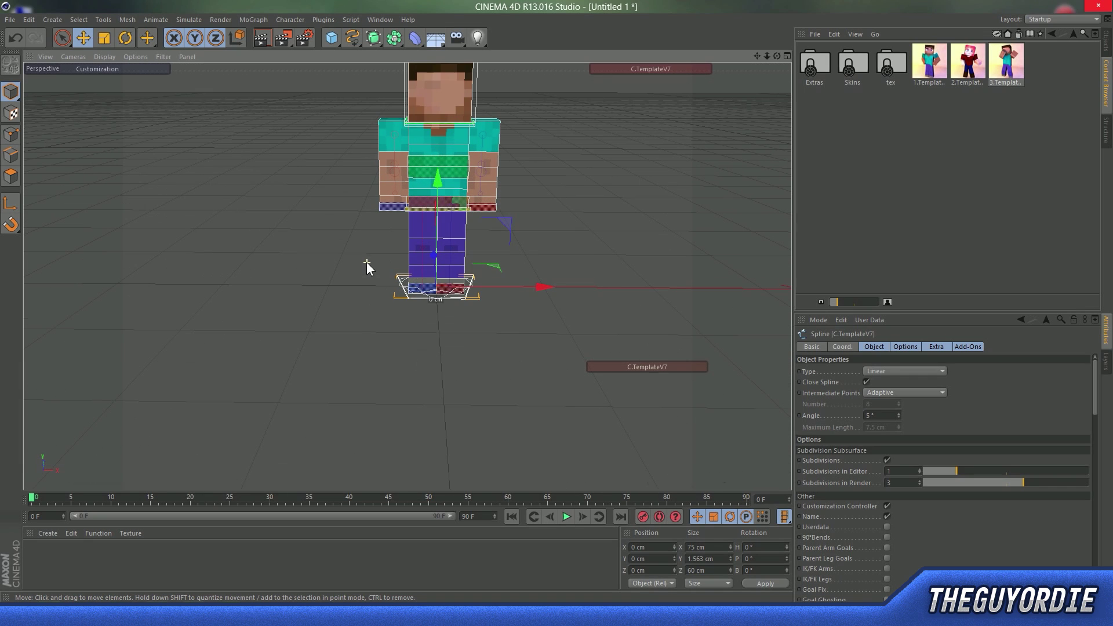
{"action": "mouse_move", "coordinate": [528, 236]}
{"action": "left_mouse_down", "text": "alt"}
{"action": "mouse_move", "coordinate": [524, 223]}
{"action": "mouse_move", "coordinate": [513, 291]}
{"action": "mouse_move", "coordinate": [496, 244]}
{"action": "mouse_move", "coordinate": [512, 239]}
{"action": "left_mouse_up", "text": "alt"}
{"action": "middle_click_drag", "start_coordinate": [512, 239], "coordinate": [488, 255], "text": "alt"}
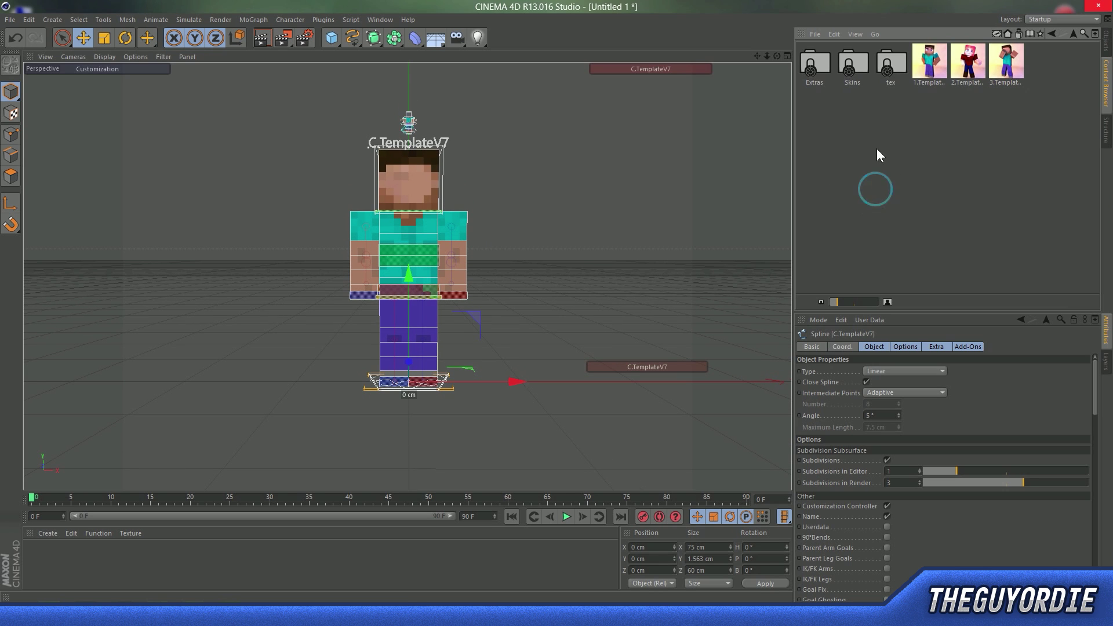
{"action": "left_click", "coordinate": [451, 39]}
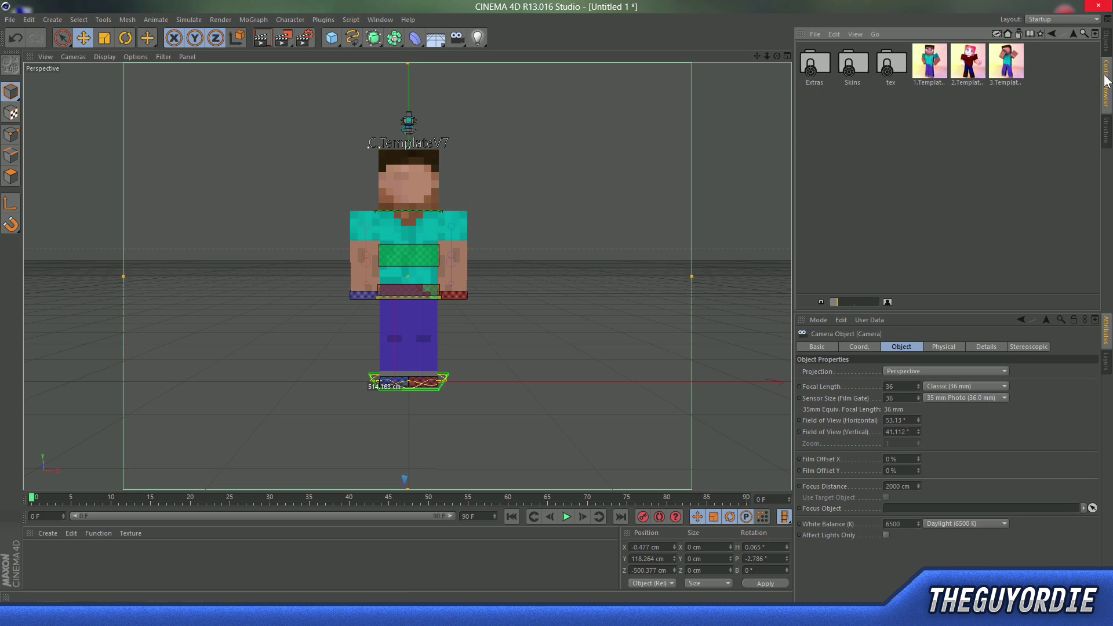
{"action": "left_click", "coordinate": [1105, 49]}
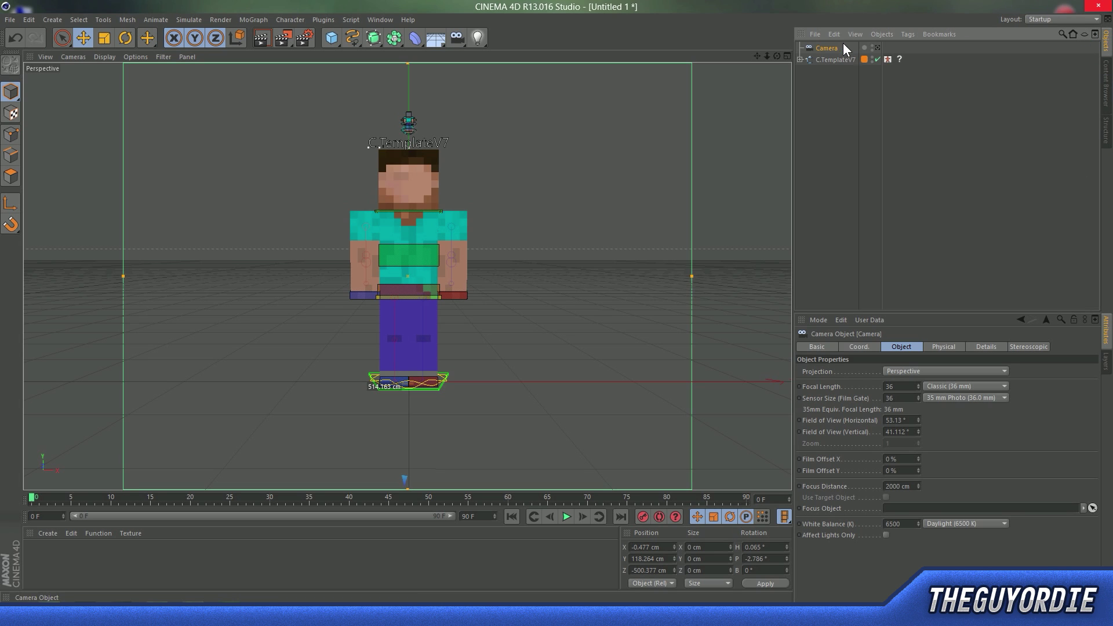
{"action": "left_click", "coordinate": [877, 48]}
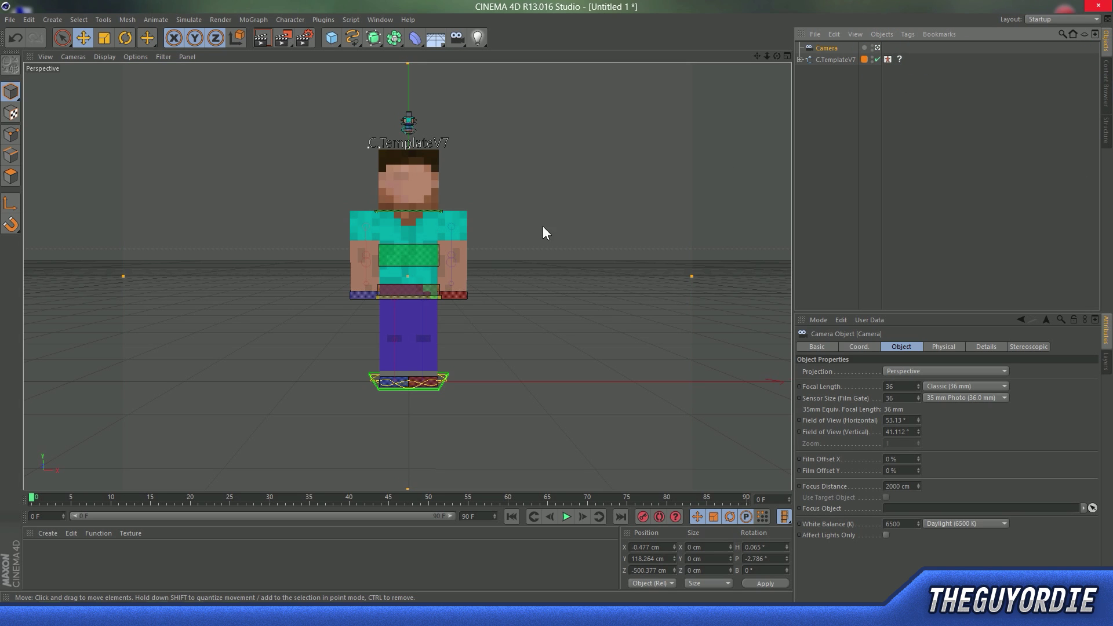
{"action": "scroll", "coordinate": [408, 243], "scroll_direction": "up", "scroll_amount": 4}
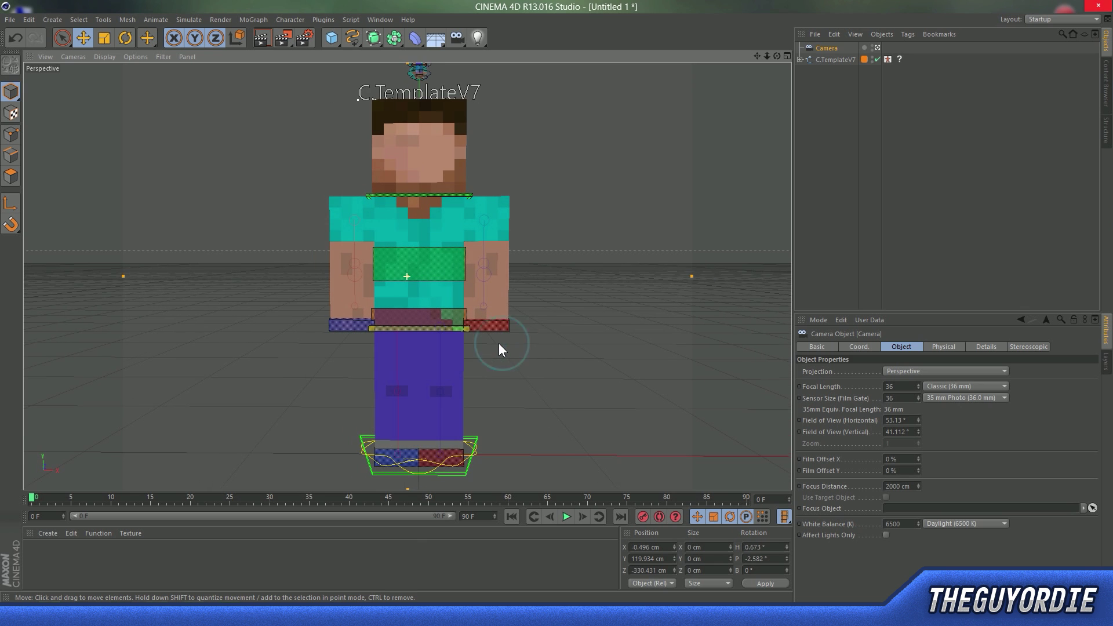
{"action": "left_click_drag", "start_coordinate": [468, 457], "coordinate": [311, 431], "text": "alt"}
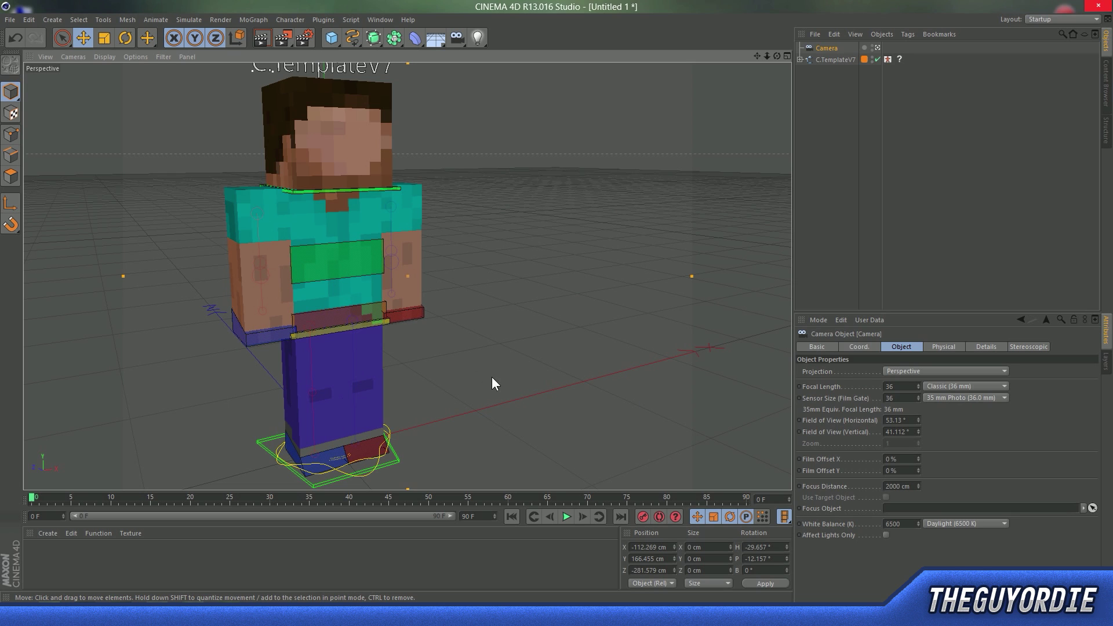
Rotate the character's head controller to about H 10°, P 9° and B -7°
{"action": "left_click", "coordinate": [342, 195]}
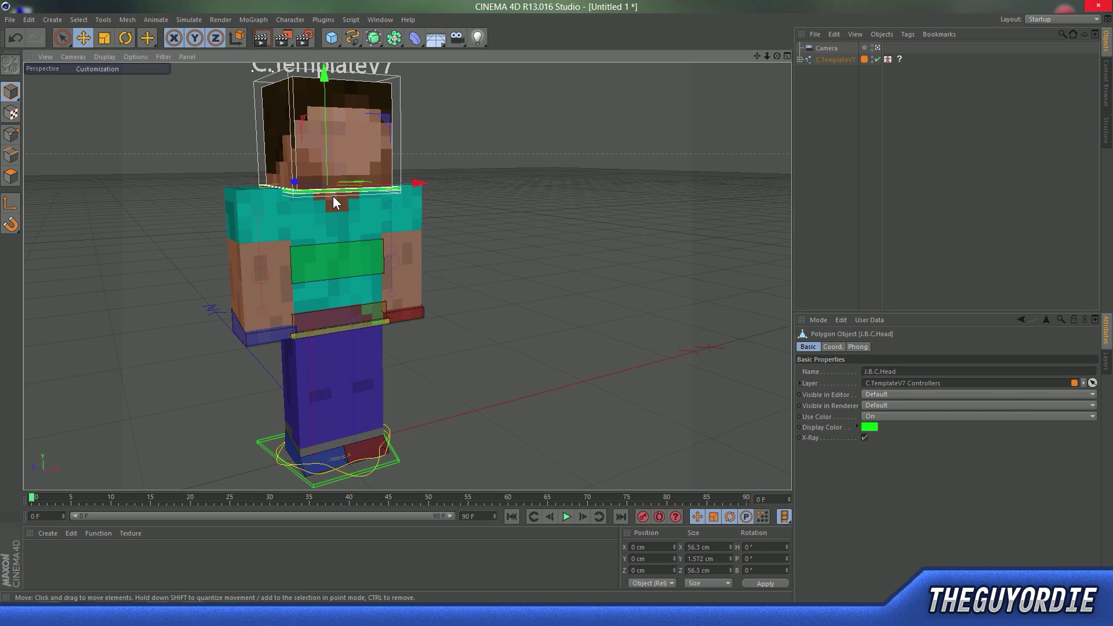
{"action": "key", "text": "r"}
{"action": "left_click_drag", "start_coordinate": [362, 200], "coordinate": [295, 191]}
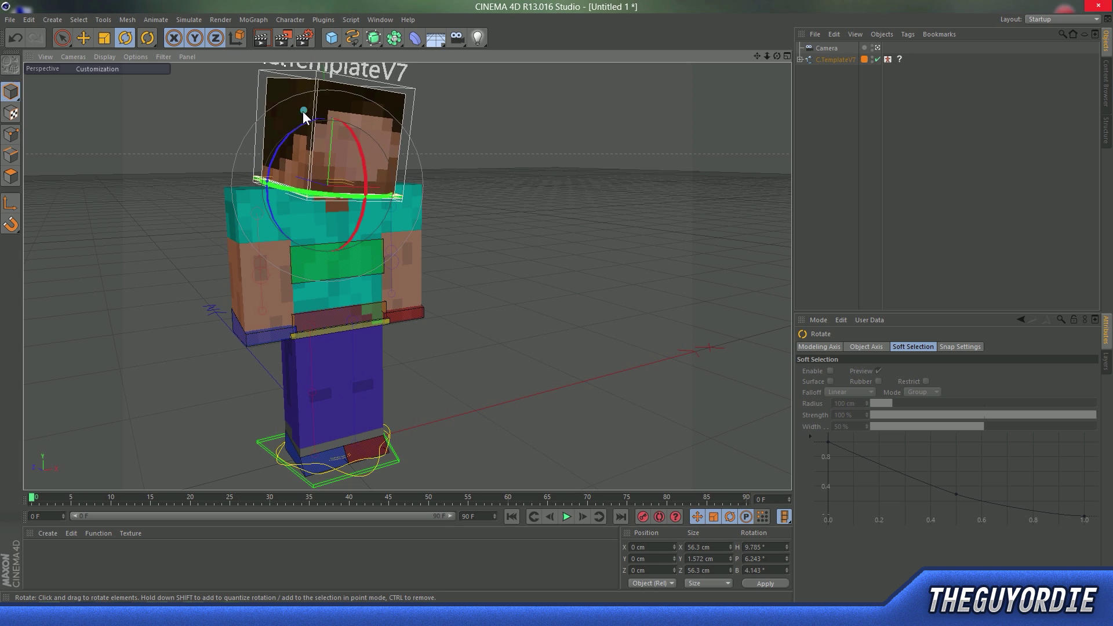
{"action": "left_click_drag", "start_coordinate": [303, 121], "coordinate": [291, 136]}
{"action": "left_click_drag", "start_coordinate": [388, 180], "coordinate": [318, 182]}
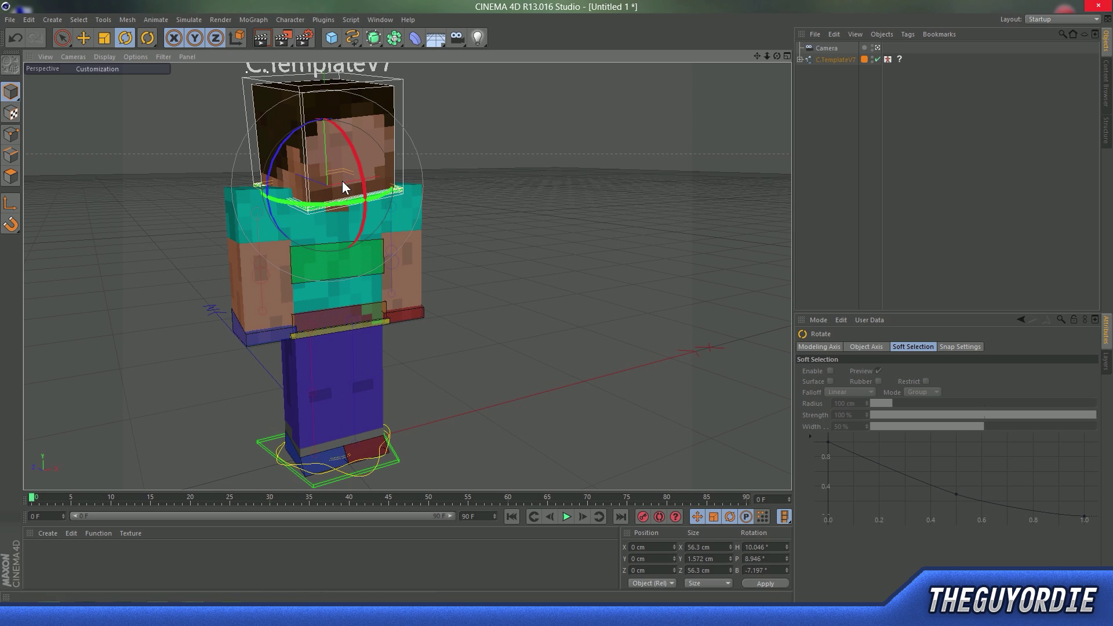
Expand the C.TemplateV7 hierarchy and lower the B.C.Body controller to about -0.7 cm in Y
{"action": "left_click", "coordinate": [345, 318]}
{"action": "left_click", "coordinate": [800, 59]}
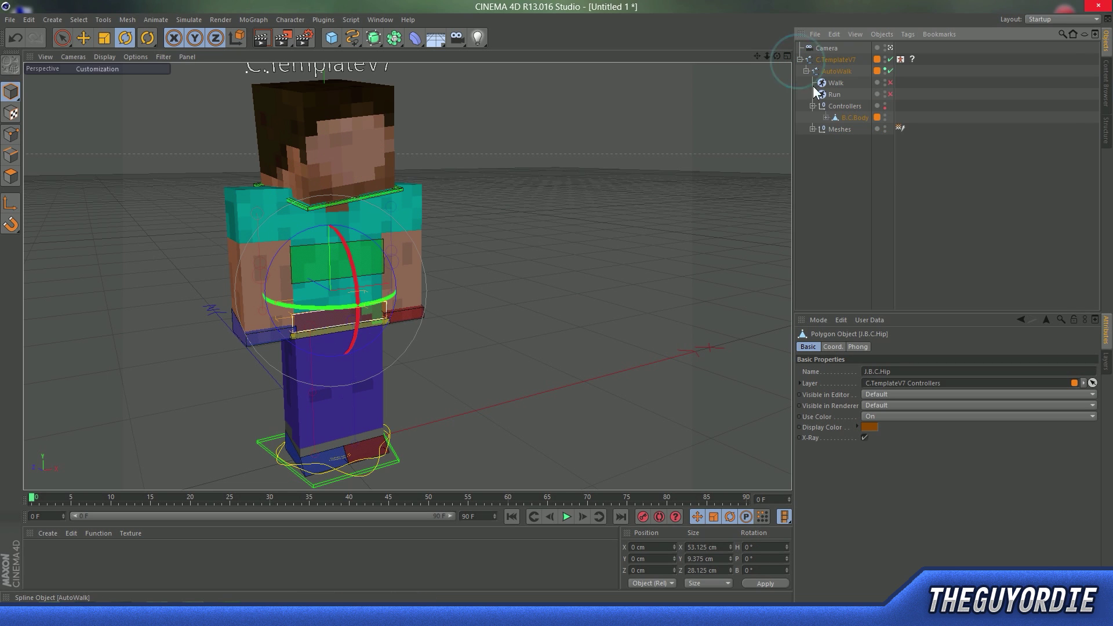
{"action": "left_click", "coordinate": [840, 117]}
{"action": "key", "text": "e"}
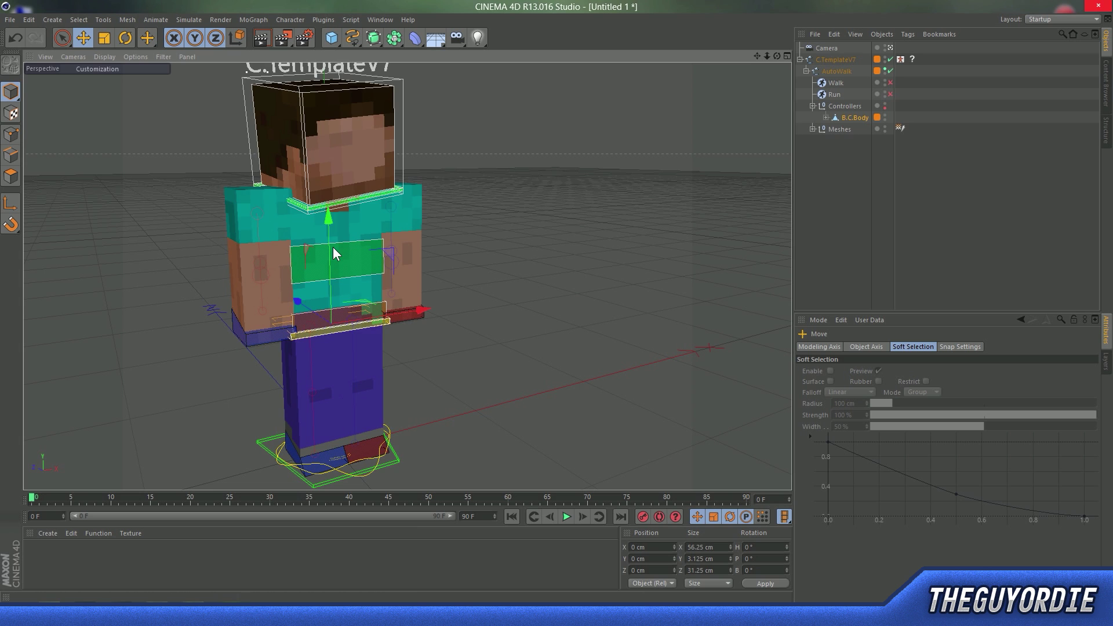
{"action": "left_click_drag", "start_coordinate": [330, 221], "coordinate": [334, 221]}
Pose the arms by moving the right arm controller outward and the left arm controller outward and up
{"action": "left_click", "coordinate": [262, 342]}
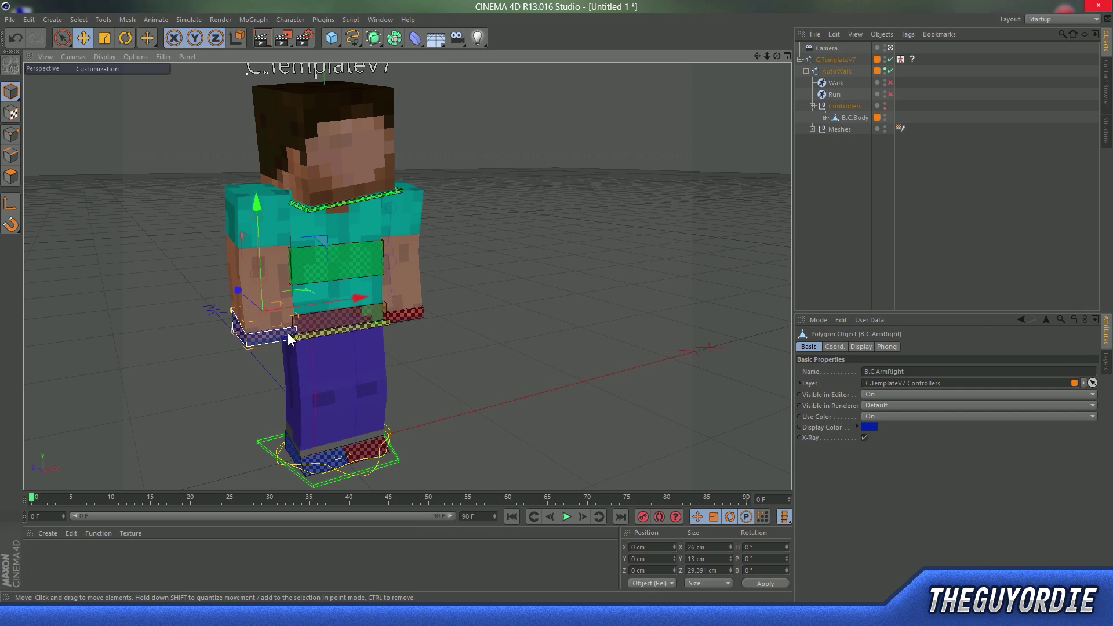
{"action": "left_click_drag", "start_coordinate": [341, 294], "coordinate": [295, 284]}
{"action": "left_click", "coordinate": [416, 320]}
{"action": "left_click_drag", "start_coordinate": [419, 262], "coordinate": [439, 271]}
{"action": "left_click_drag", "start_coordinate": [415, 184], "coordinate": [416, 168]}
{"action": "left_click_drag", "start_coordinate": [439, 264], "coordinate": [473, 209]}
{"action": "left_click_drag", "start_coordinate": [407, 270], "coordinate": [426, 277]}
{"action": "left_click_drag", "start_coordinate": [471, 210], "coordinate": [482, 202]}
Bend the character's upper body forward by rotating the back controller
{"action": "left_click", "coordinate": [368, 255]}
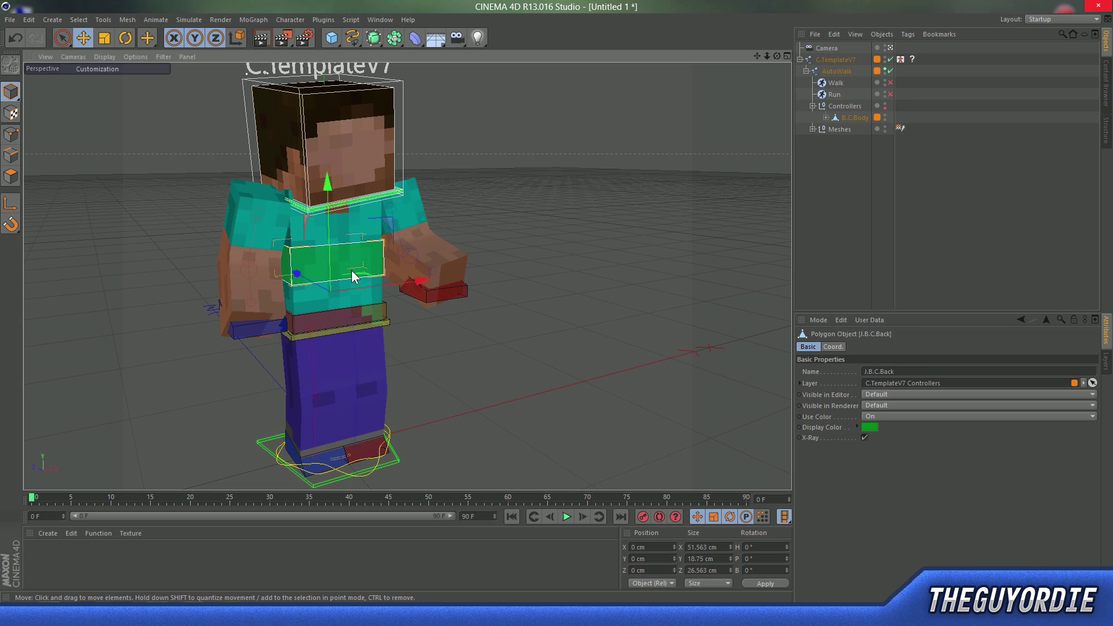
{"action": "key", "text": "r"}
{"action": "left_click_drag", "start_coordinate": [343, 264], "coordinate": [353, 328]}
Rotate the B.C.Body controller to about H -1°, P 1°, B -2° and the hip controller to about H 6°, B 5°
{"action": "left_click", "coordinate": [372, 321]}
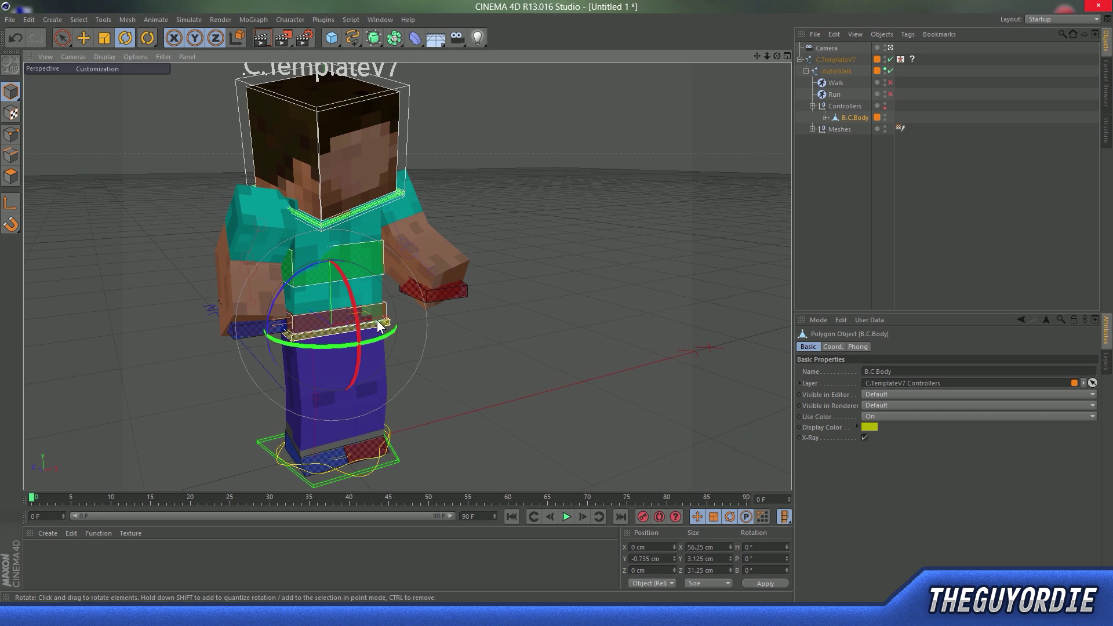
{"action": "left_click_drag", "start_coordinate": [380, 317], "coordinate": [313, 323]}
{"action": "left_click_drag", "start_coordinate": [387, 323], "coordinate": [296, 326]}
{"action": "left_click", "coordinate": [300, 346]}
{"action": "key", "text": "ctrl+z"}
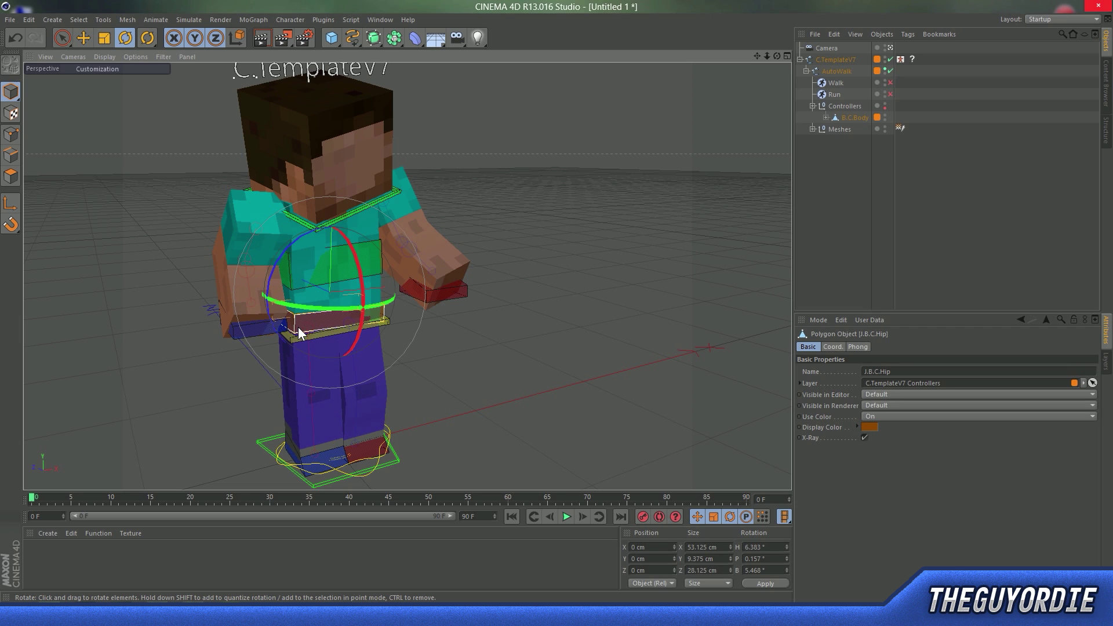
Lower the B.C.Body controller slightly so the character's knees bend
{"action": "left_click", "coordinate": [361, 450]}
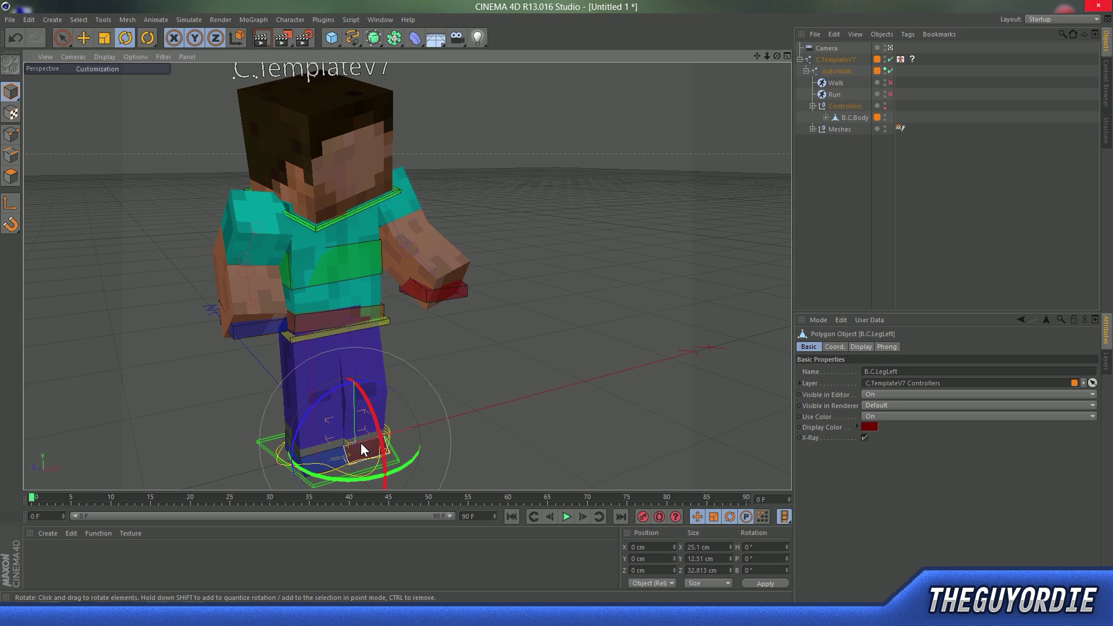
{"action": "left_click", "coordinate": [853, 117]}
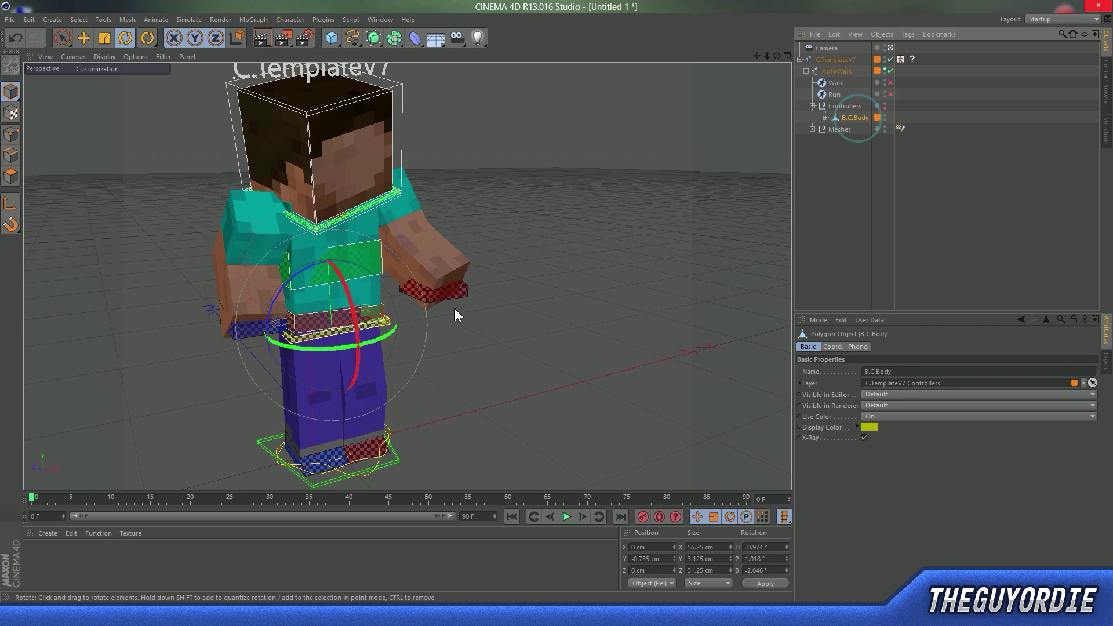
{"action": "key", "text": "e"}
{"action": "left_click_drag", "start_coordinate": [327, 237], "coordinate": [328, 242]}
Spread the legs into a stance by moving the right leg controller outward and the left leg controller outward and forward
{"action": "left_click", "coordinate": [340, 453]}
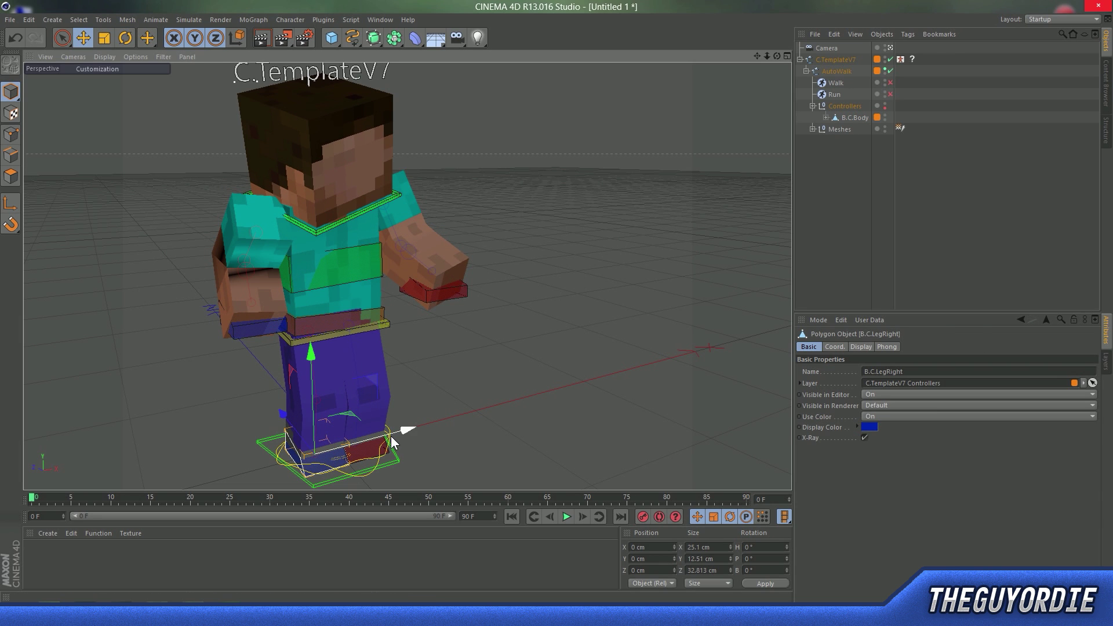
{"action": "left_click", "coordinate": [374, 452]}
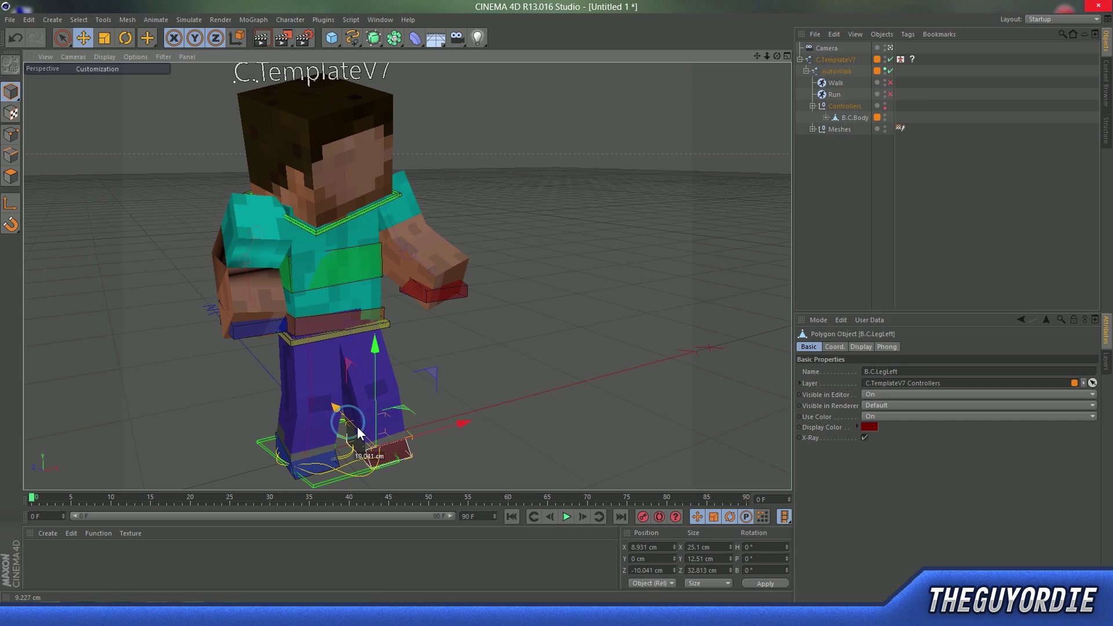
{"action": "left_click", "coordinate": [320, 439]}
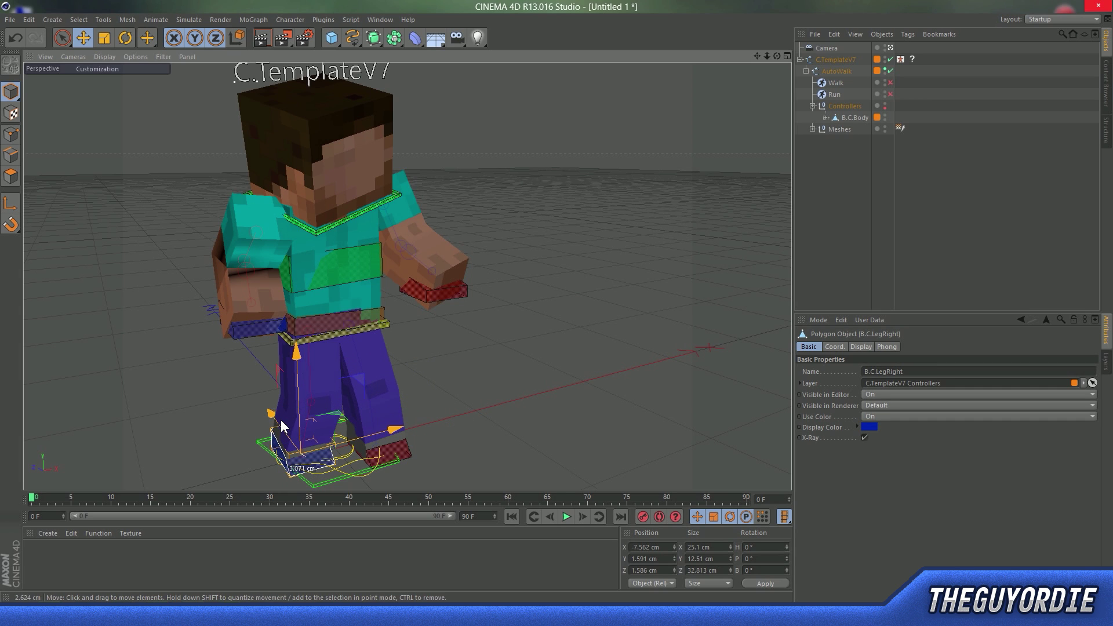
{"action": "left_click", "coordinate": [546, 461]}
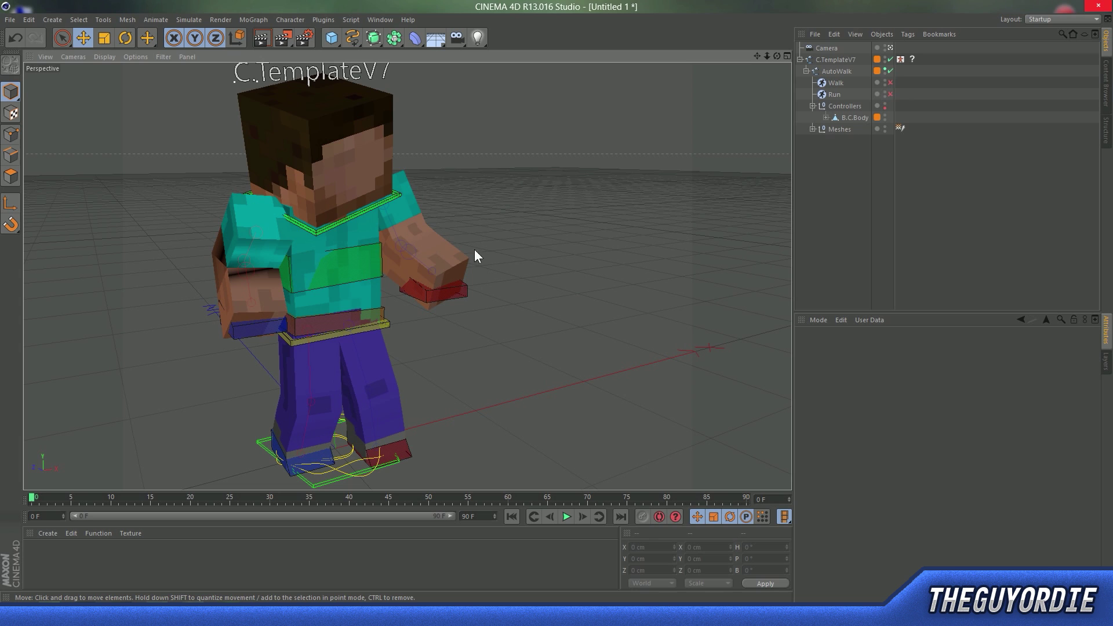
Lower the right arm controller to straighten the bent arm, and collapse the C.TemplateV7 hierarchy
{"action": "left_click", "coordinate": [262, 326]}
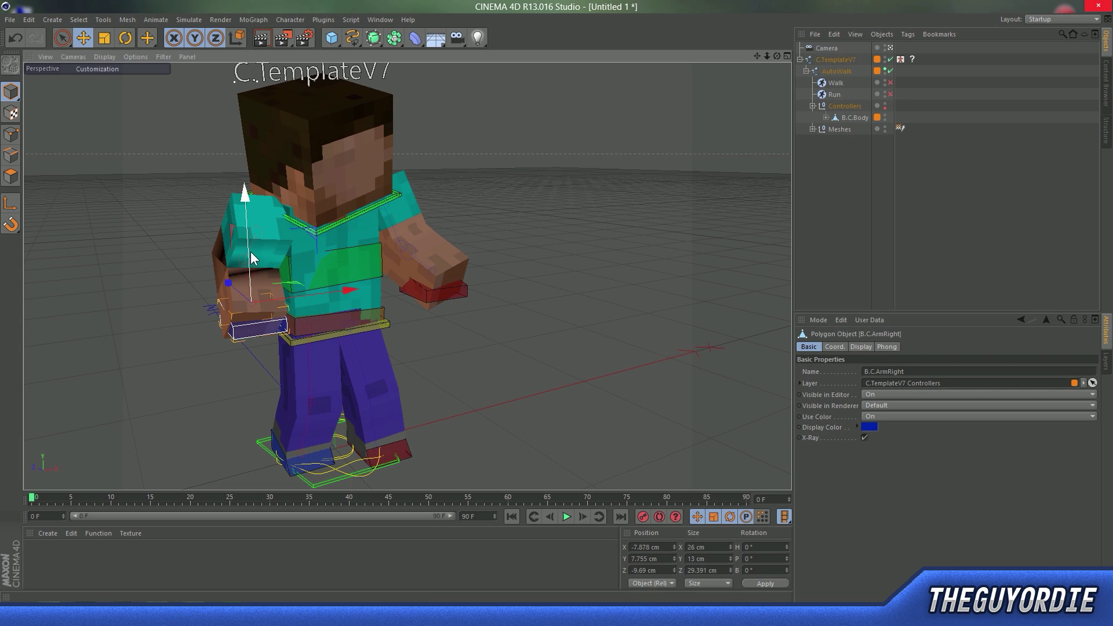
{"action": "left_click", "coordinate": [844, 175]}
{"action": "left_click", "coordinate": [799, 59]}
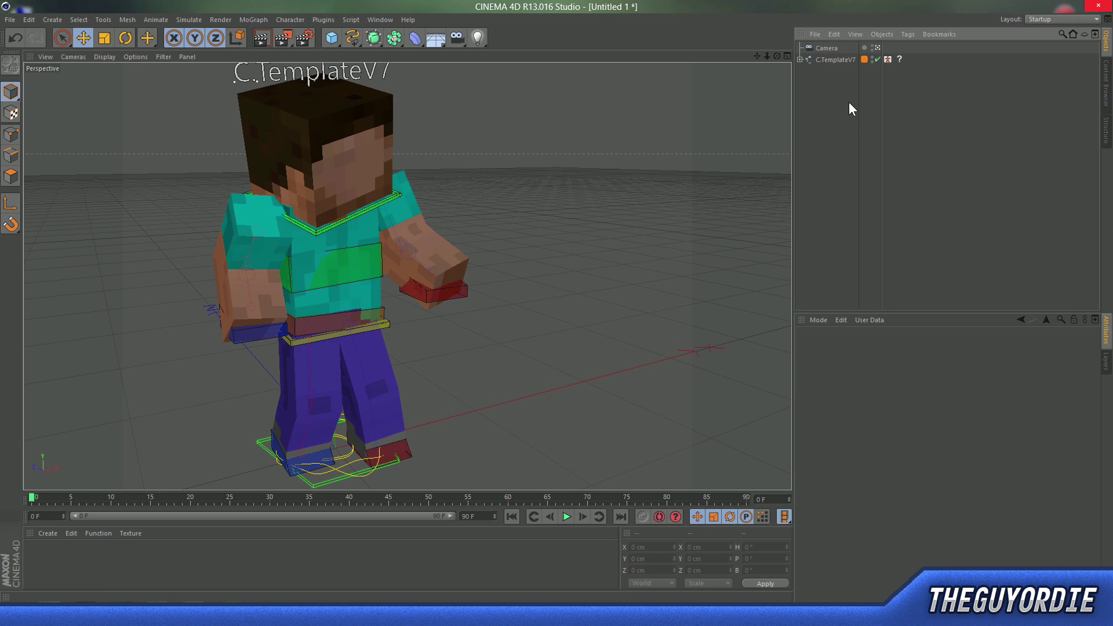
Add a Sky object to the scene and create a new material
{"action": "left_click", "coordinate": [55, 20]}
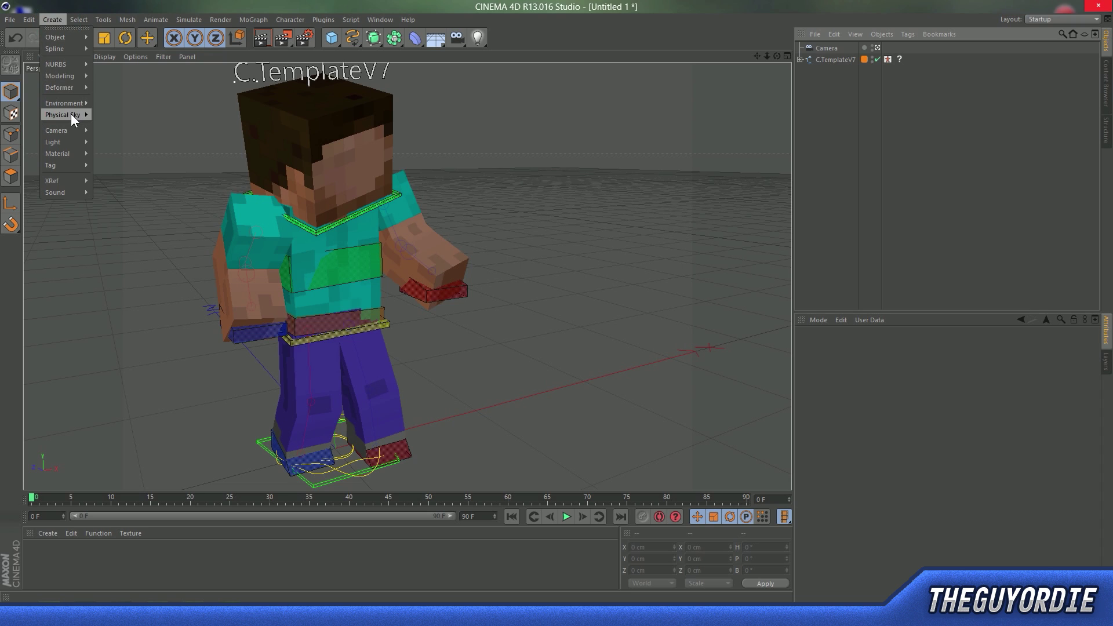
{"action": "mouse_move", "coordinate": [71, 115]}
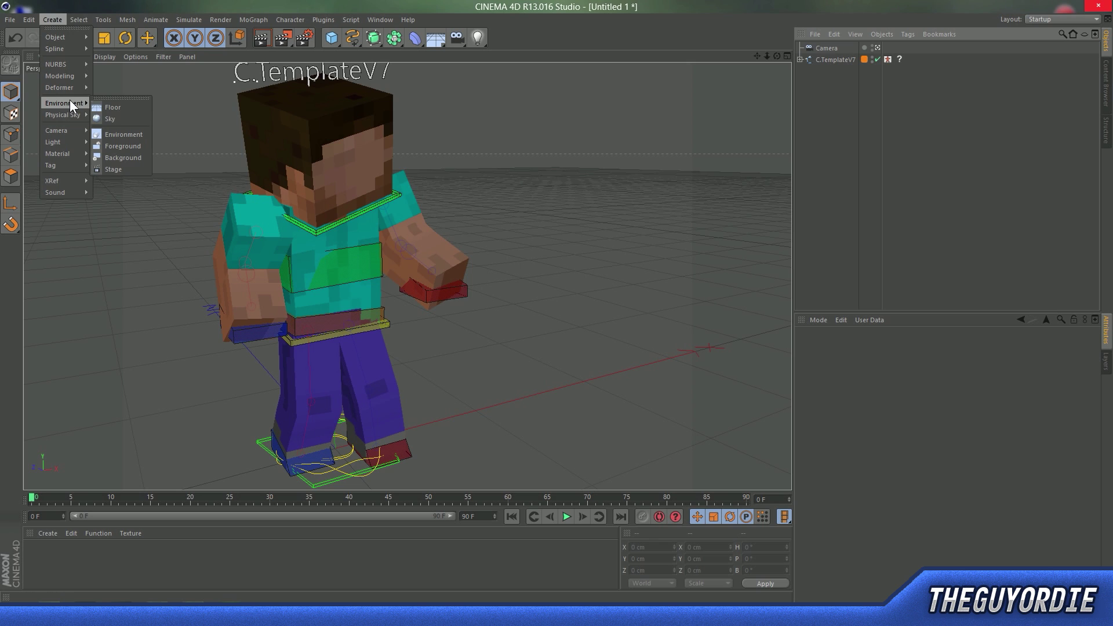
{"action": "left_click", "coordinate": [117, 119]}
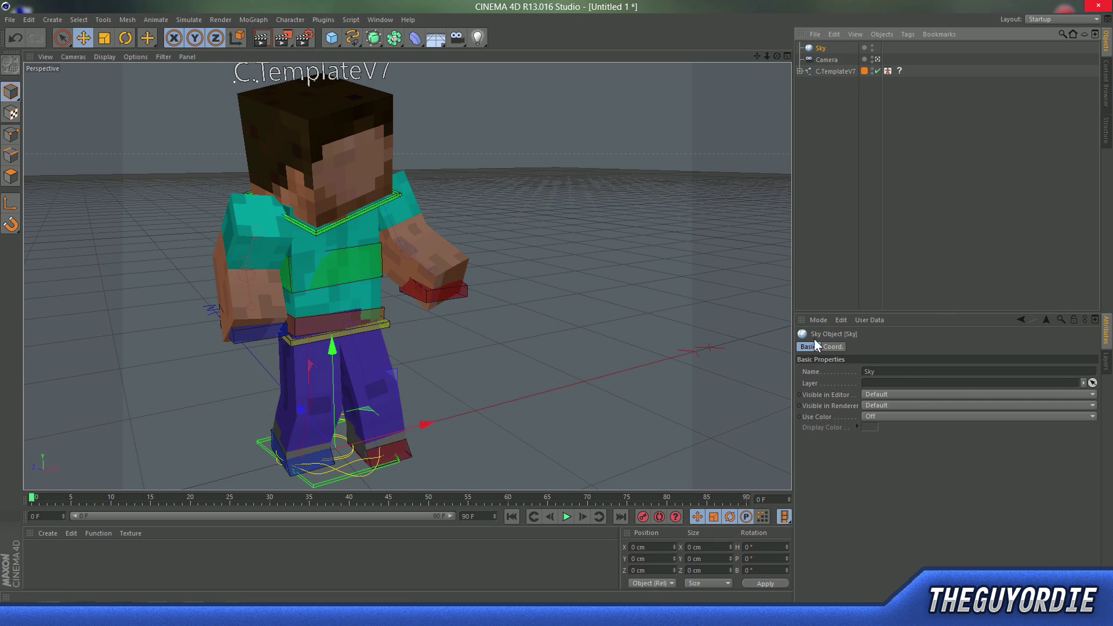
{"action": "double_click", "coordinate": [81, 553]}
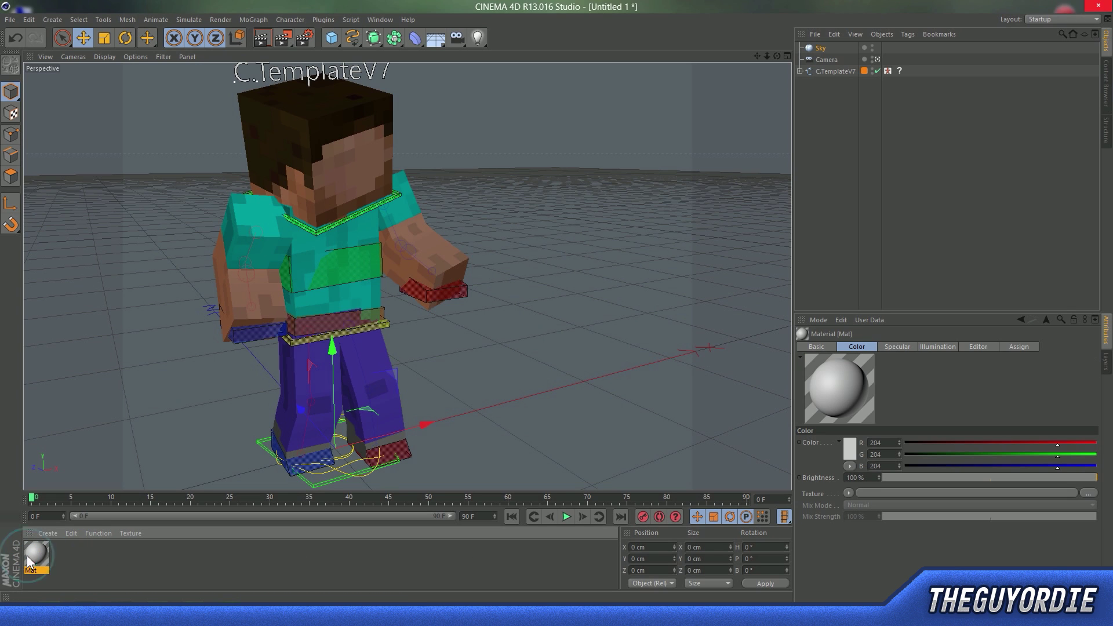
{"action": "left_click", "coordinate": [92, 570]}
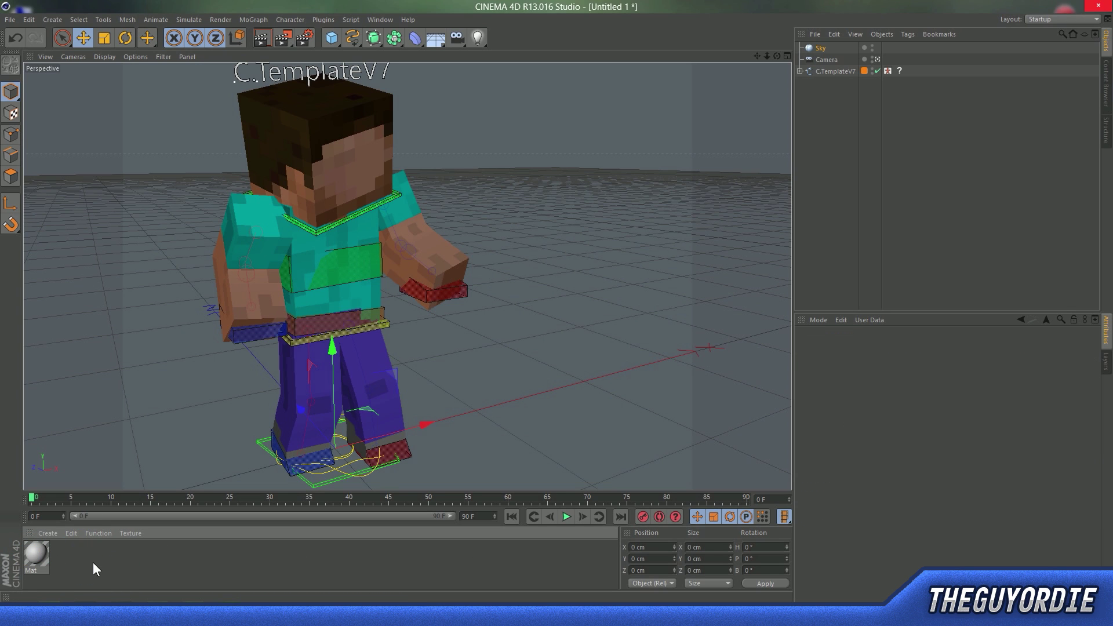
Rename the new material as Sky Texture and disable its Specular channel
{"action": "double_click", "coordinate": [32, 554]}
{"action": "left_click_drag", "start_coordinate": [359, 103], "coordinate": [627, 281]}
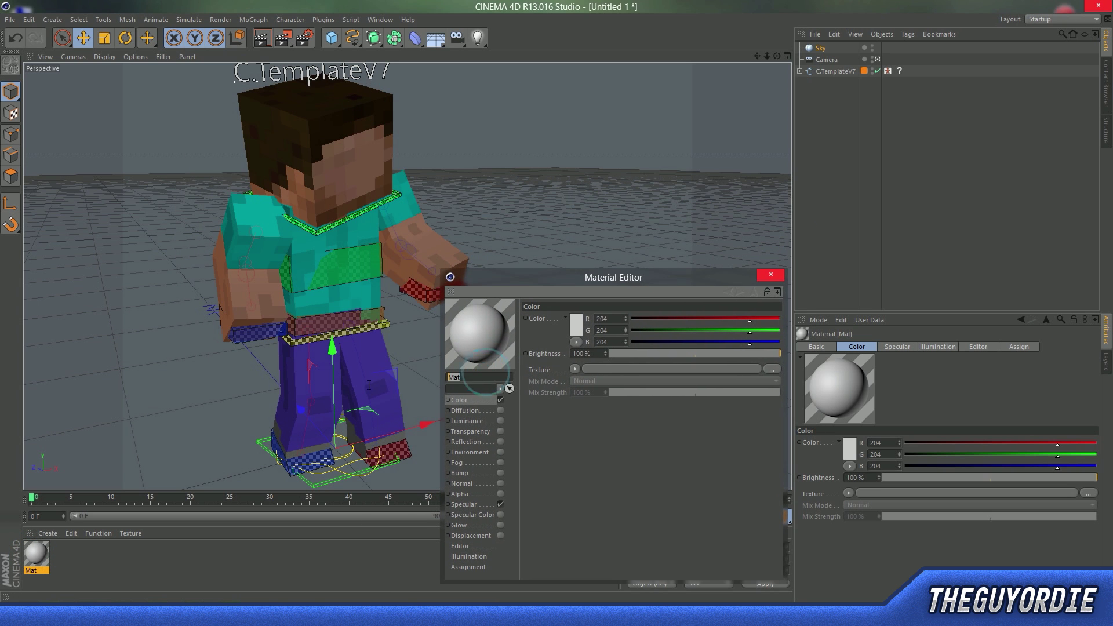
{"action": "type", "text": "Sky Textu"}
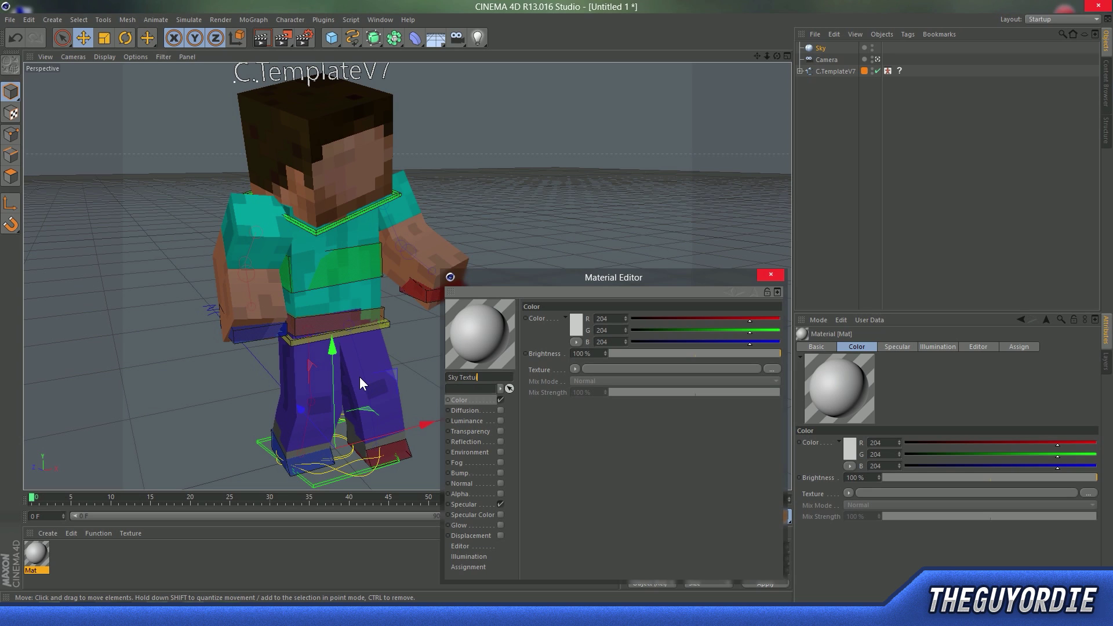
{"action": "type", "text": "re"}
{"action": "left_click", "coordinate": [677, 485]}
{"action": "left_click", "coordinate": [499, 504]}
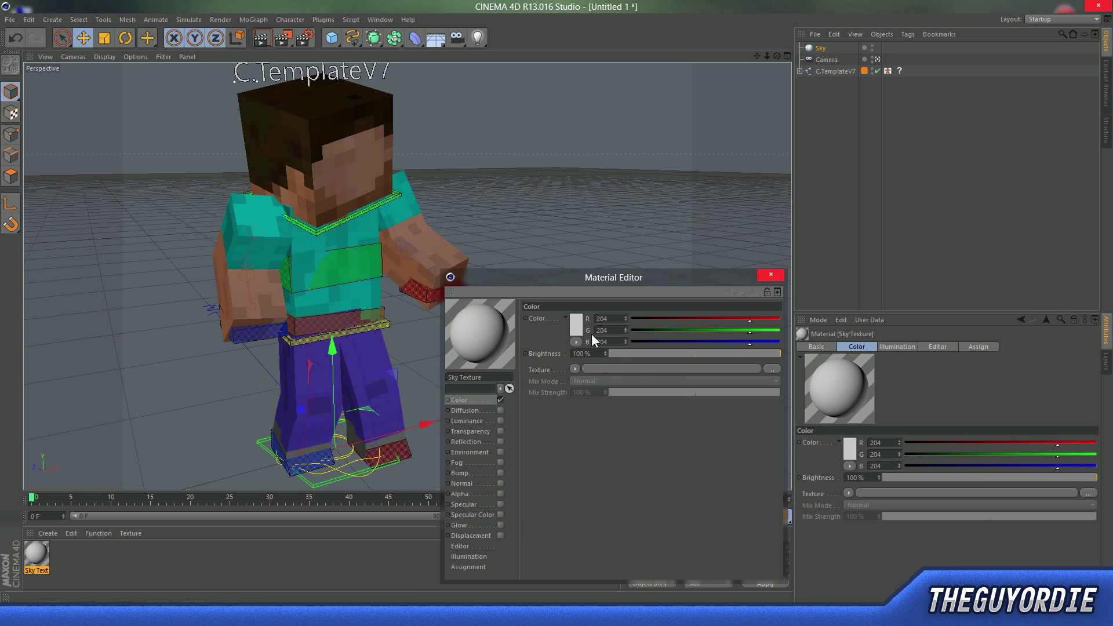
Load a Gradient shader as the Sky Texture material's Color texture and open the shader's settings
{"action": "left_click", "coordinate": [574, 369]}
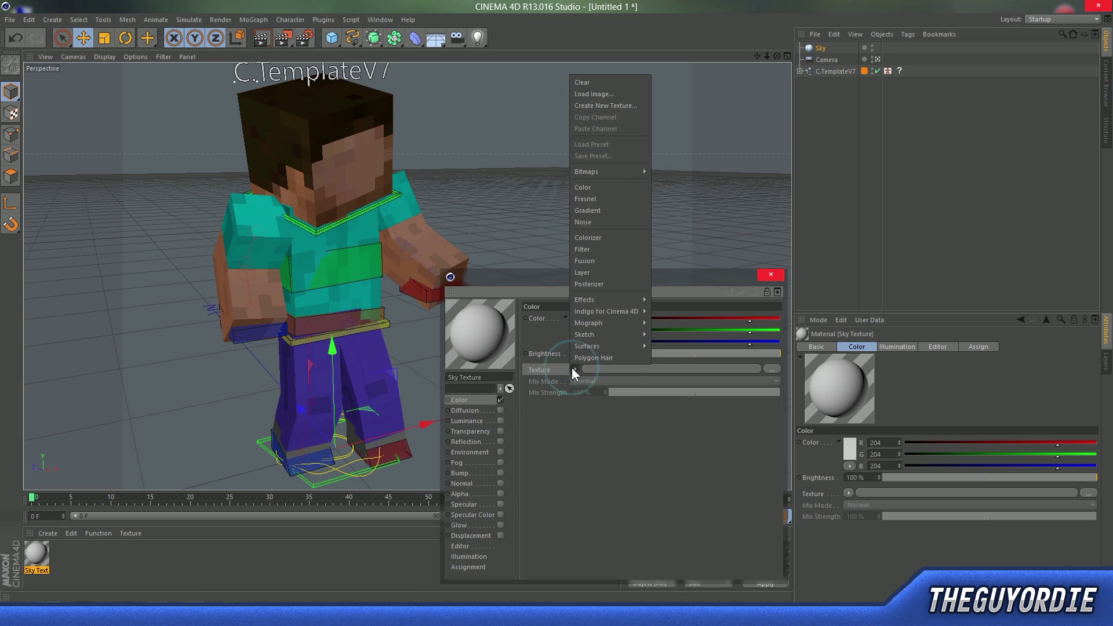
{"action": "left_click", "coordinate": [583, 209]}
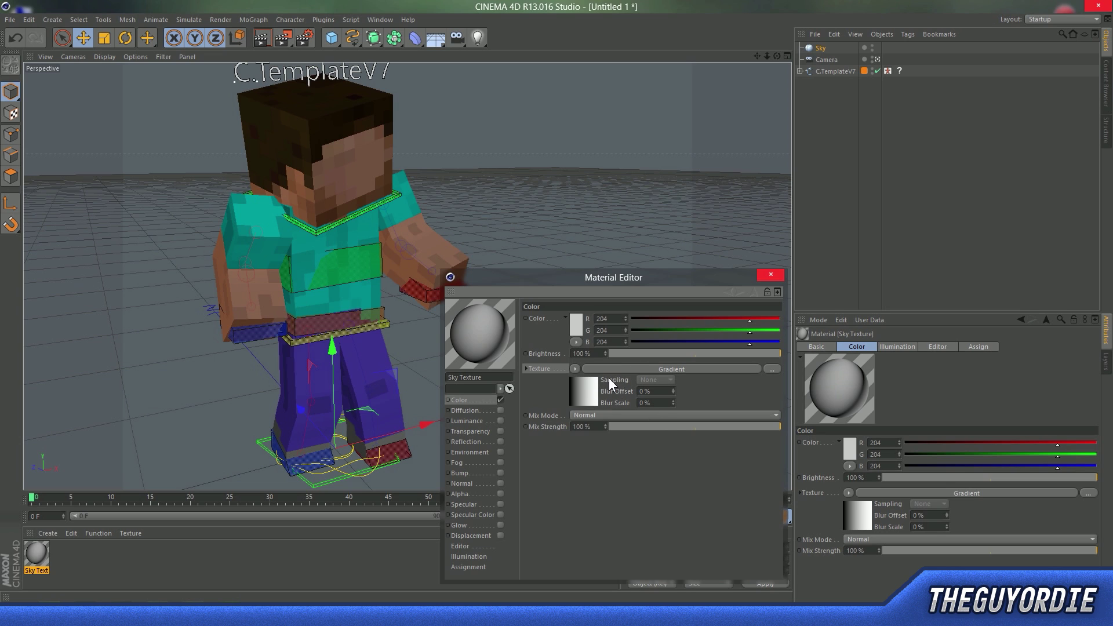
{"action": "left_click", "coordinate": [625, 368]}
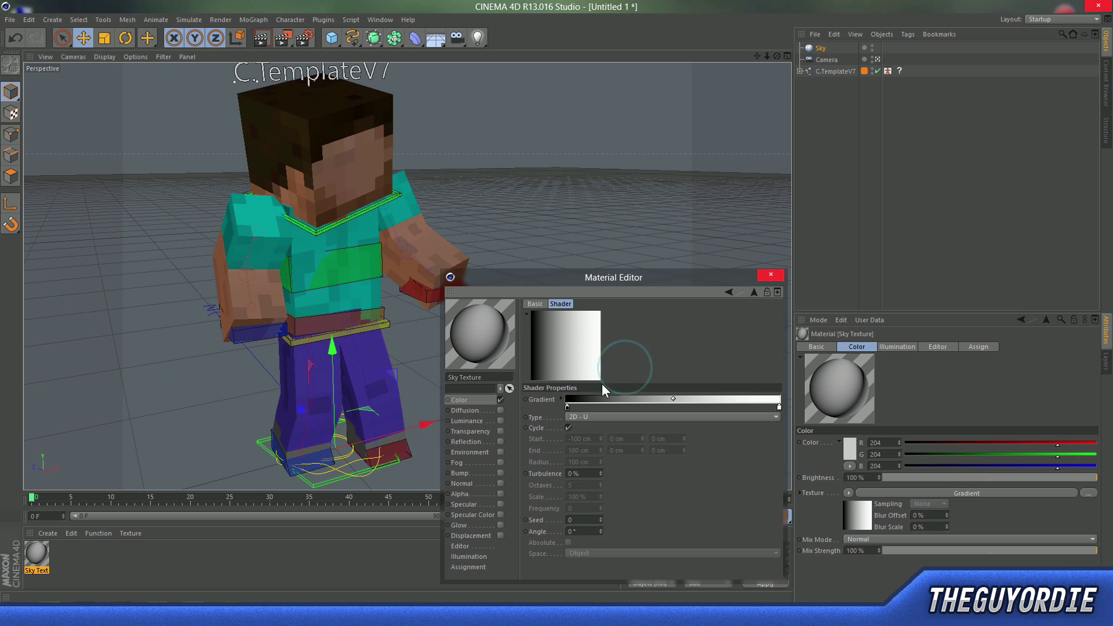
Set the gradient's black start knot to bright yellow, hue 50° and RGB 255, 212, 0
{"action": "double_click", "coordinate": [567, 407]}
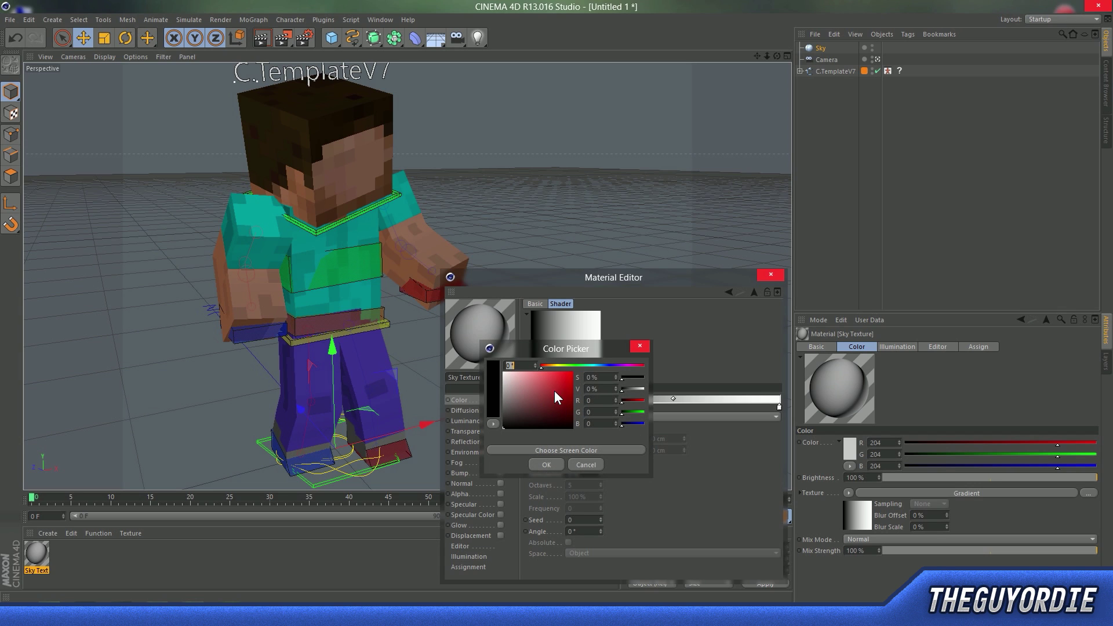
{"action": "left_click_drag", "start_coordinate": [587, 365], "coordinate": [554, 370]}
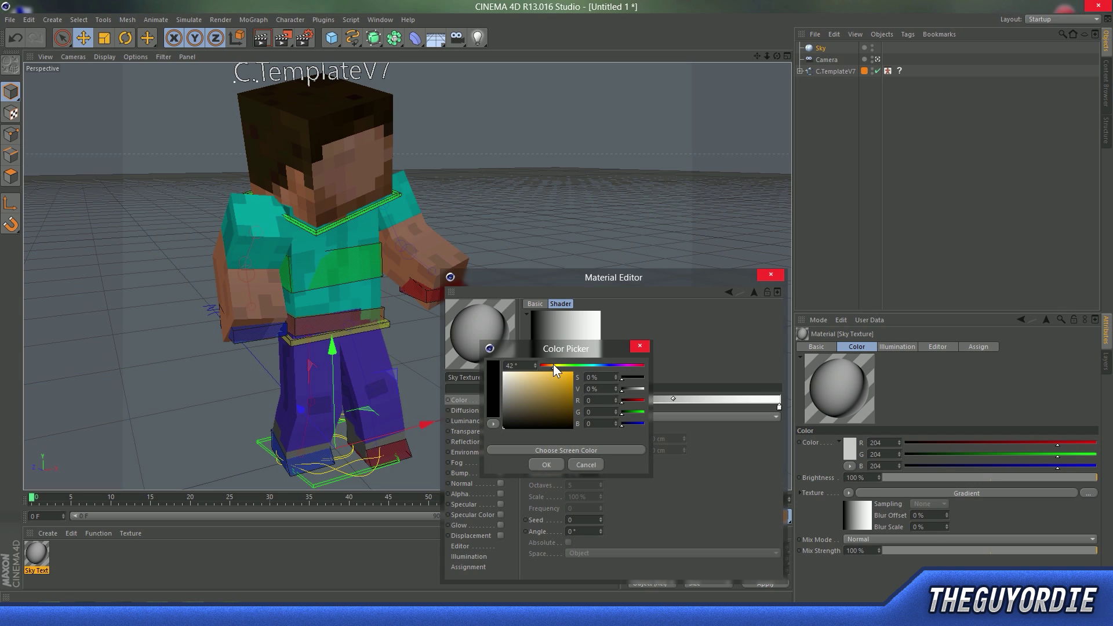
{"action": "left_click", "coordinate": [561, 377]}
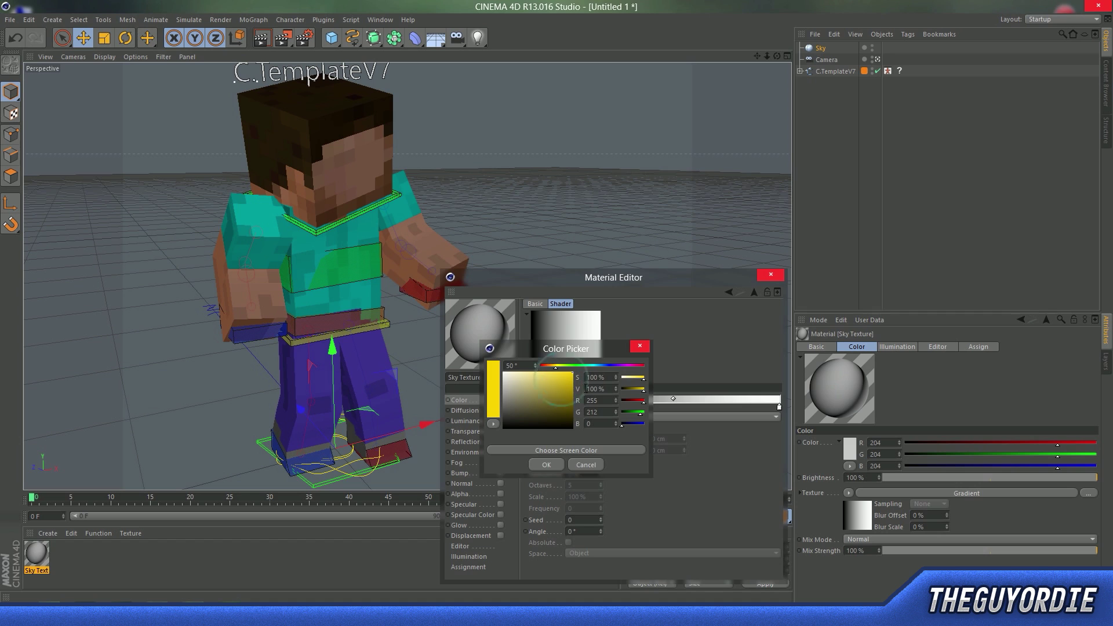
{"action": "left_click", "coordinate": [545, 465]}
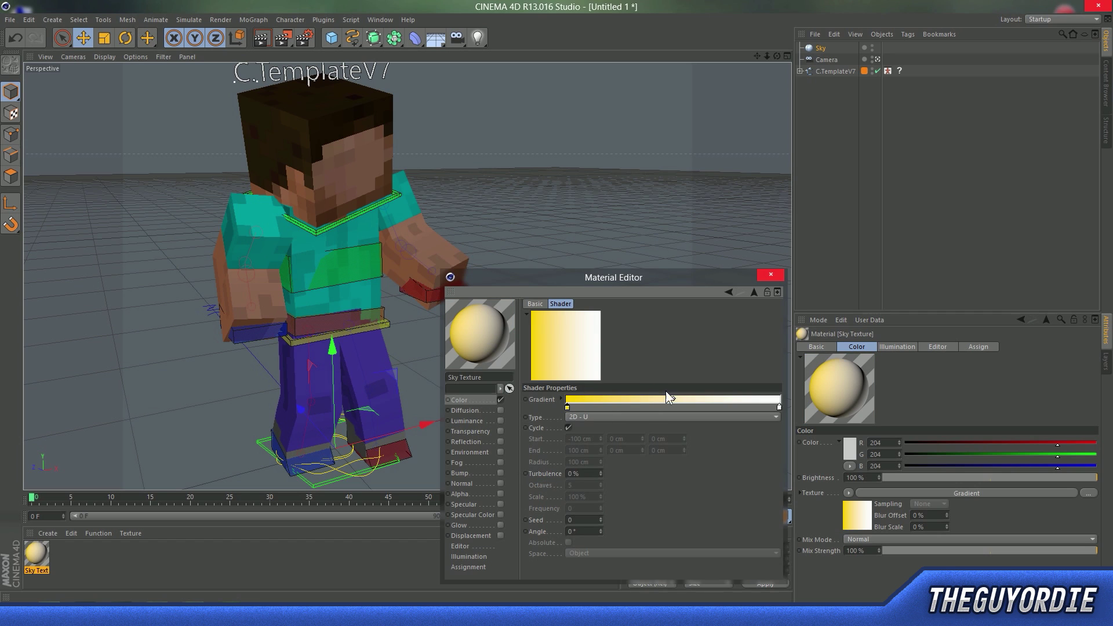
Change the gradient's white end knot to a muted yellow-green
{"action": "double_click", "coordinate": [779, 408]}
{"action": "left_click_drag", "start_coordinate": [780, 368], "coordinate": [757, 386]}
{"action": "left_click", "coordinate": [757, 465]}
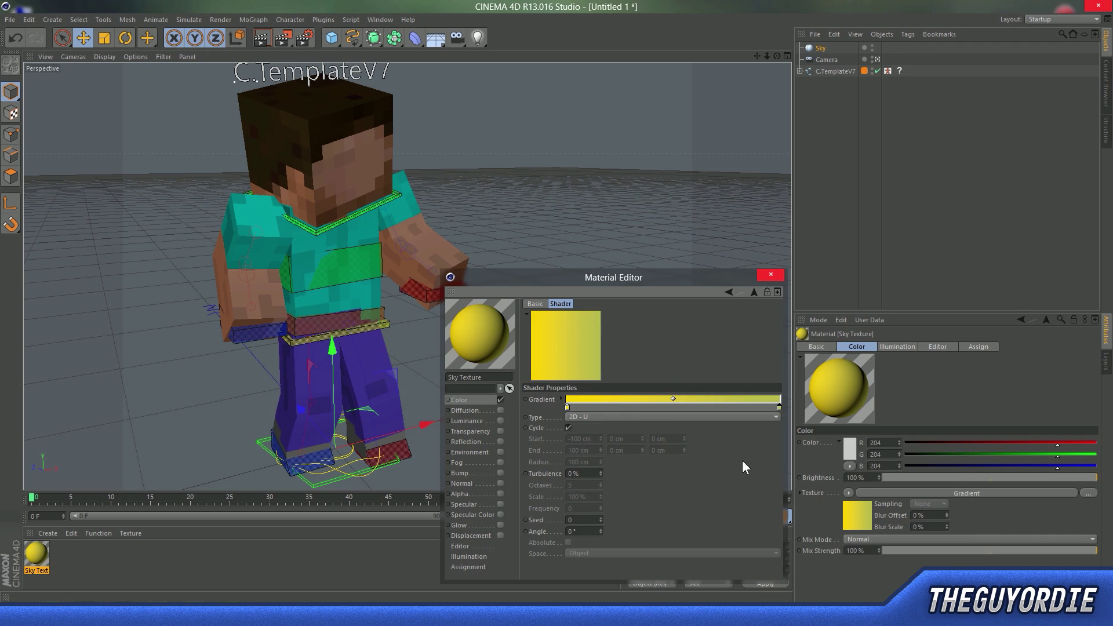
Try duller yellows for the gradient's start knot, RGB 148, 132, 56 and RGB 176, 159, 70
{"action": "double_click", "coordinate": [567, 406]}
{"action": "mouse_move", "coordinate": [565, 403]}
{"action": "left_mouse_down"}
{"action": "mouse_move", "coordinate": [554, 384]}
{"action": "mouse_move", "coordinate": [546, 394]}
{"action": "left_mouse_up"}
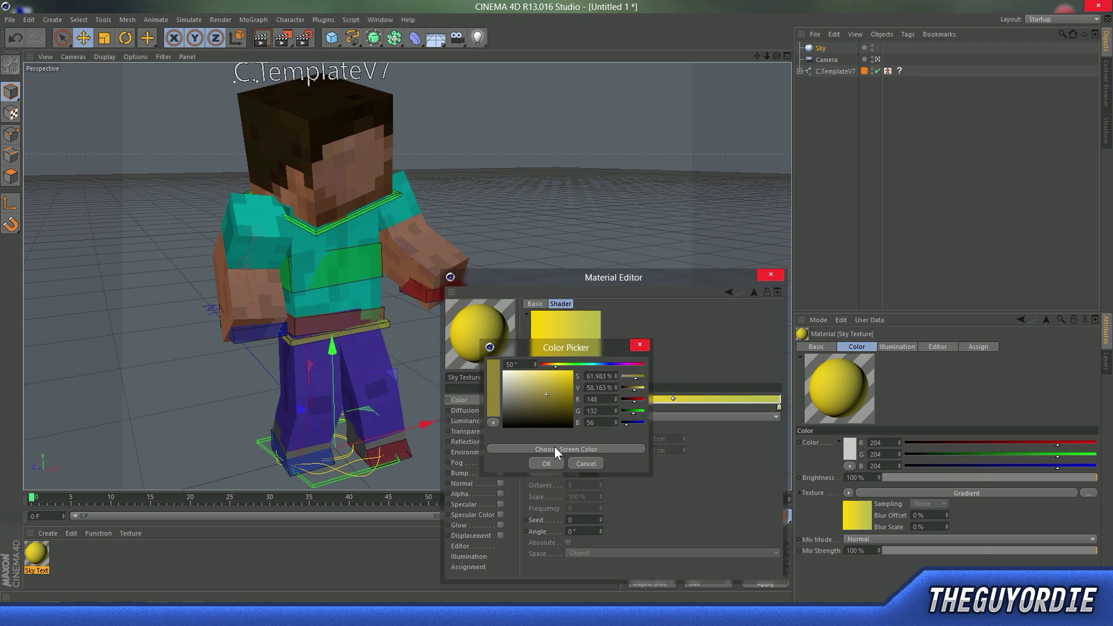
{"action": "left_click", "coordinate": [546, 463]}
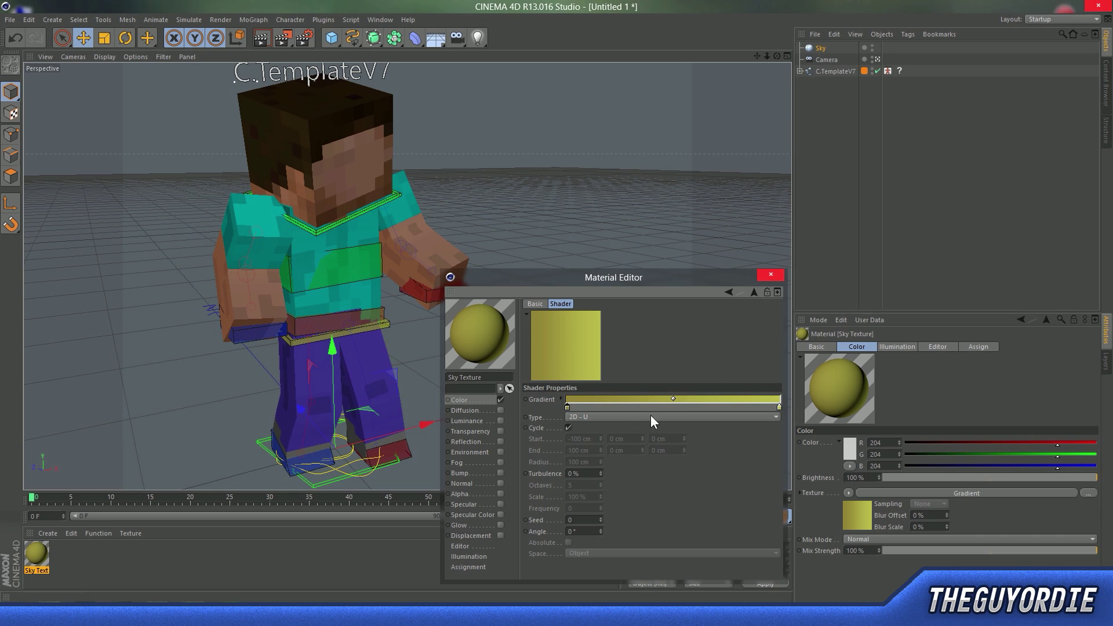
{"action": "double_click", "coordinate": [567, 407]}
{"action": "left_click_drag", "start_coordinate": [548, 395], "coordinate": [541, 387]}
{"action": "left_click", "coordinate": [547, 464]}
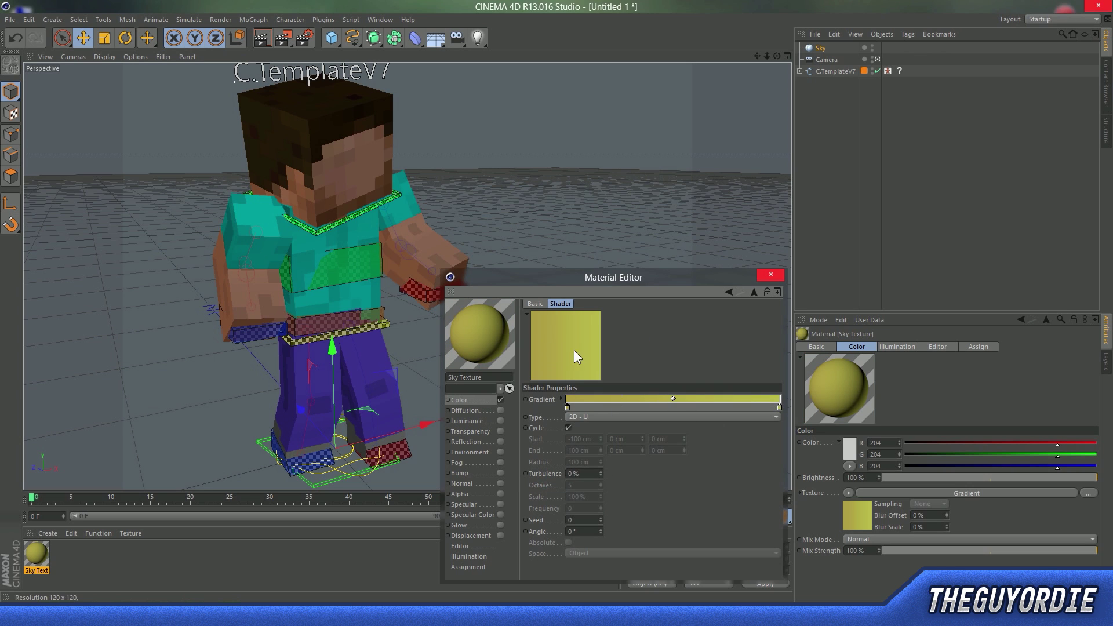
{"action": "double_click", "coordinate": [568, 407]}
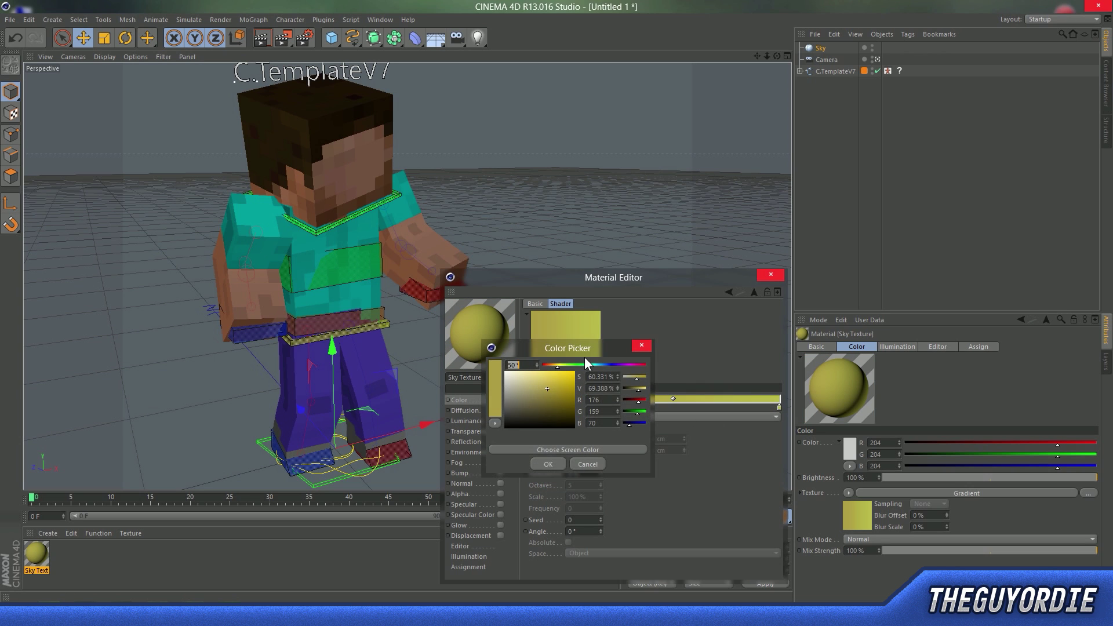
{"action": "left_click", "coordinate": [548, 463]}
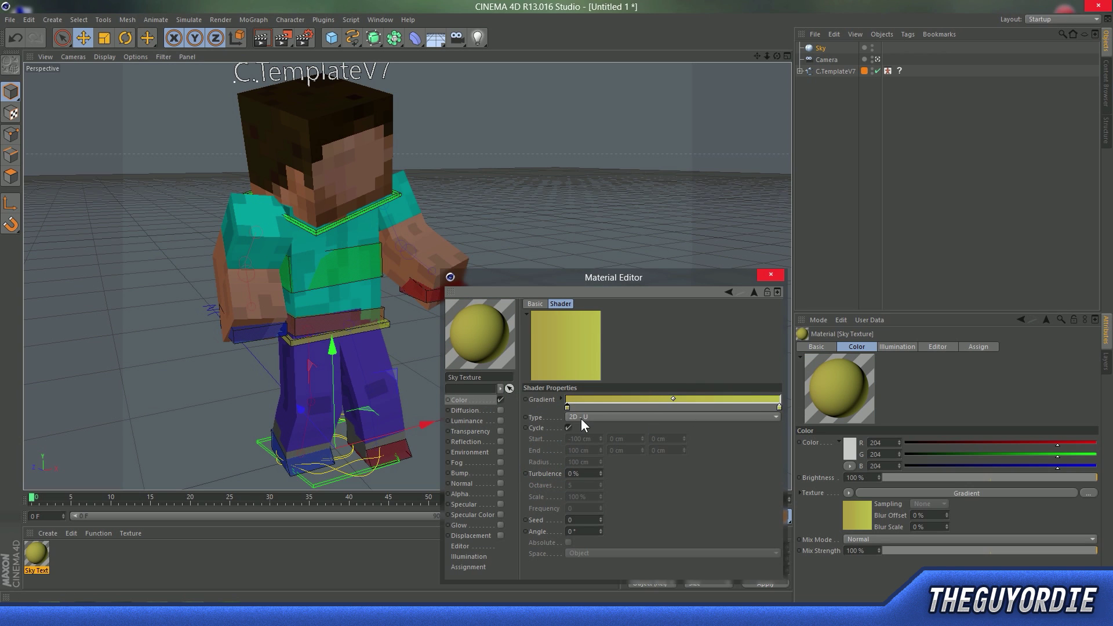
Lighten and desaturate the gradient's start knot to a pale beige
{"action": "double_click", "coordinate": [567, 408]}
{"action": "left_click_drag", "start_coordinate": [555, 385], "coordinate": [522, 378]}
{"action": "left_click", "coordinate": [543, 462]}
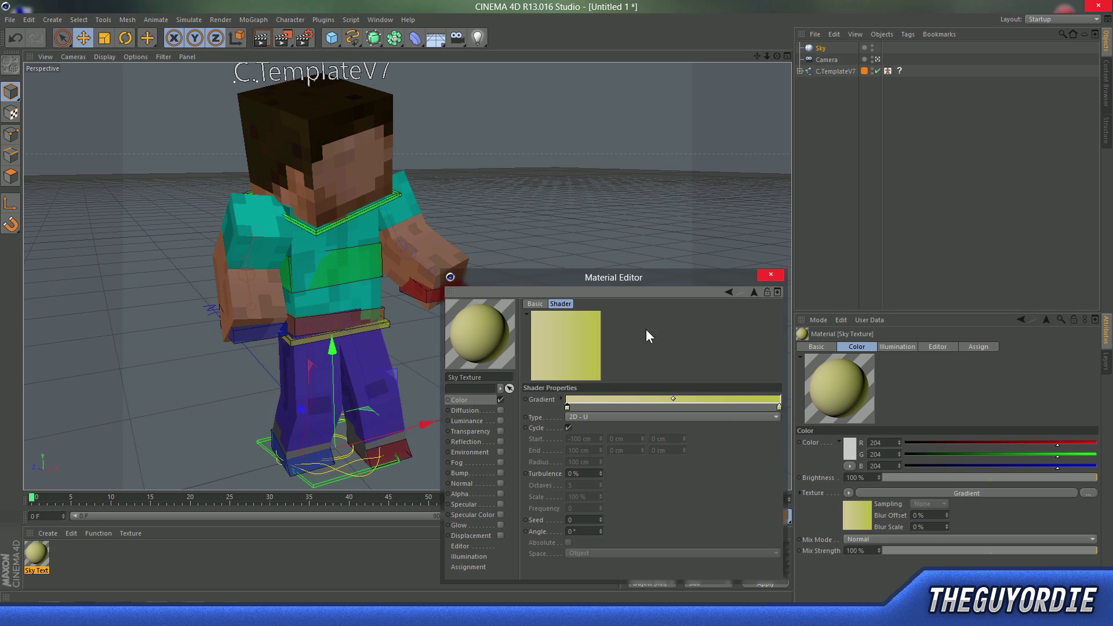
Close the material's settings and apply the Sky Texture material to the Sky object
{"action": "left_click", "coordinate": [728, 292]}
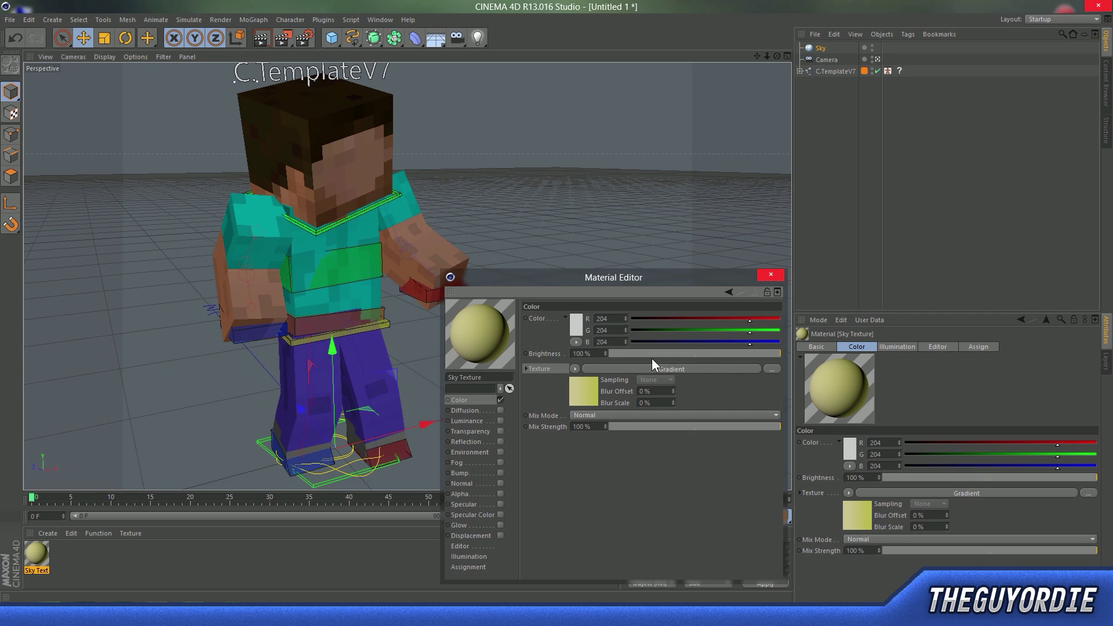
{"action": "left_click", "coordinate": [772, 275]}
{"action": "left_click_drag", "start_coordinate": [39, 552], "coordinate": [823, 49]}
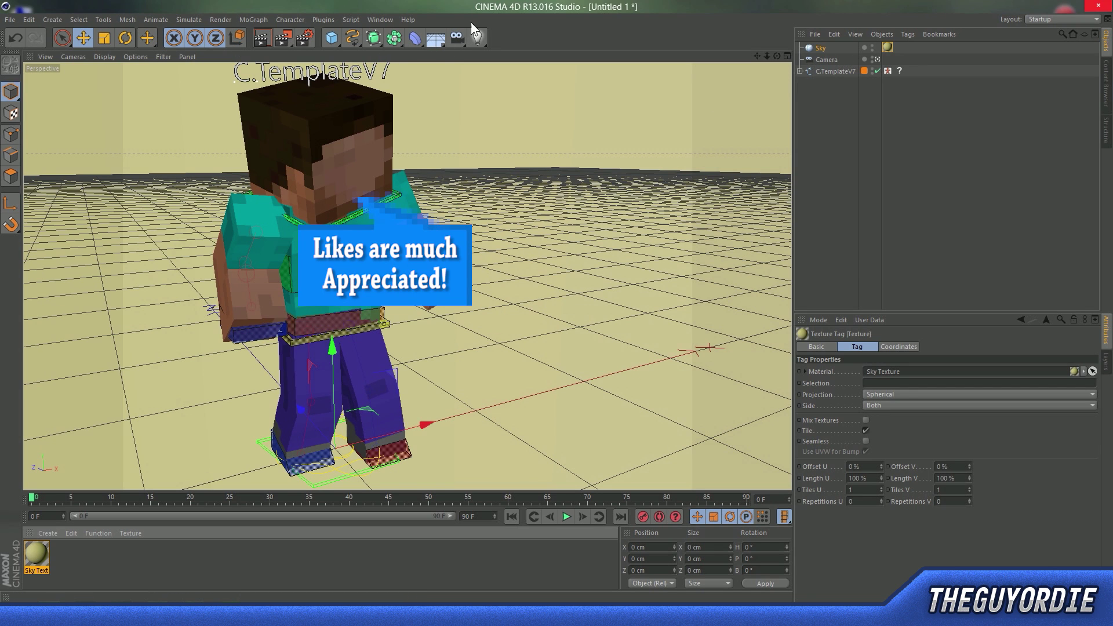
Add an Infinite Light and, outside the camera view, move it beside the character to about X -86.5 cm, Y 103.7 cm
{"action": "left_click", "coordinate": [481, 33]}
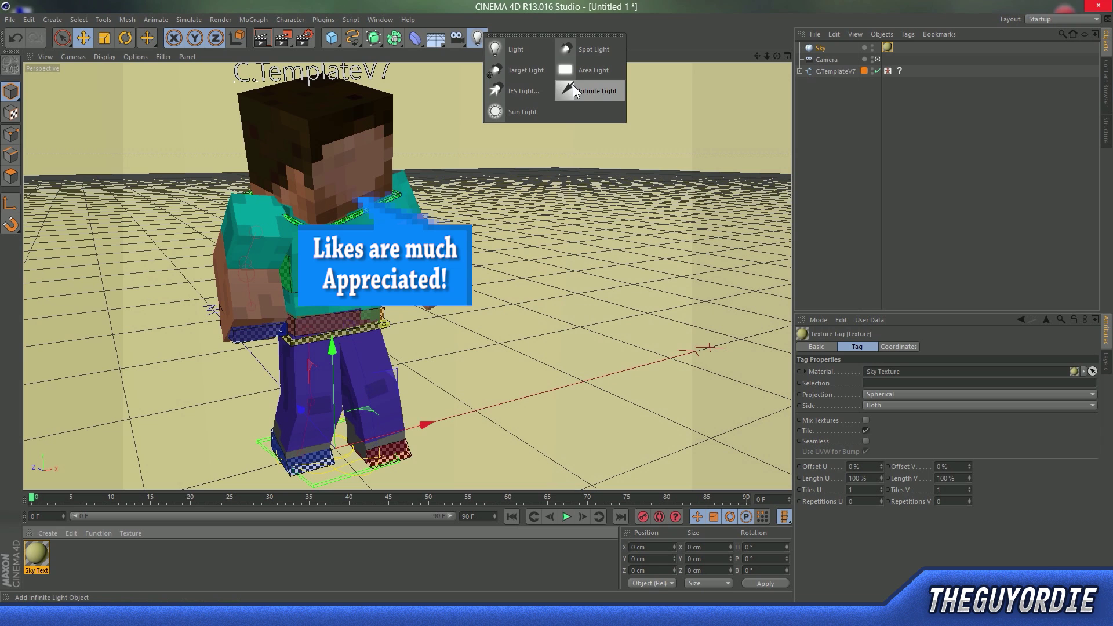
{"action": "left_click", "coordinate": [573, 85]}
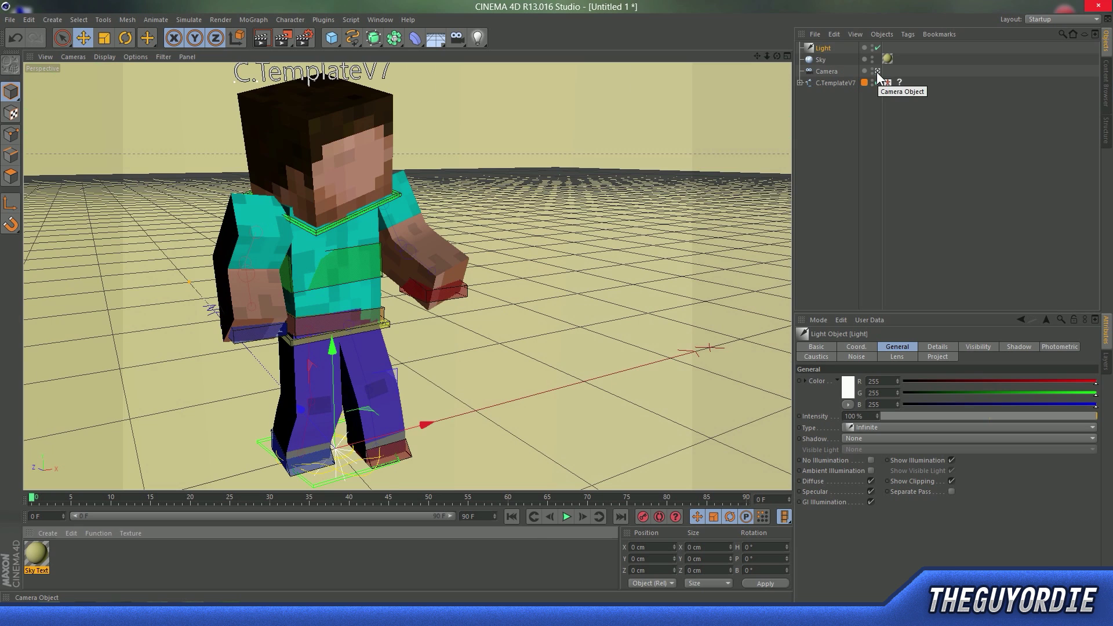
{"action": "left_click", "coordinate": [877, 70]}
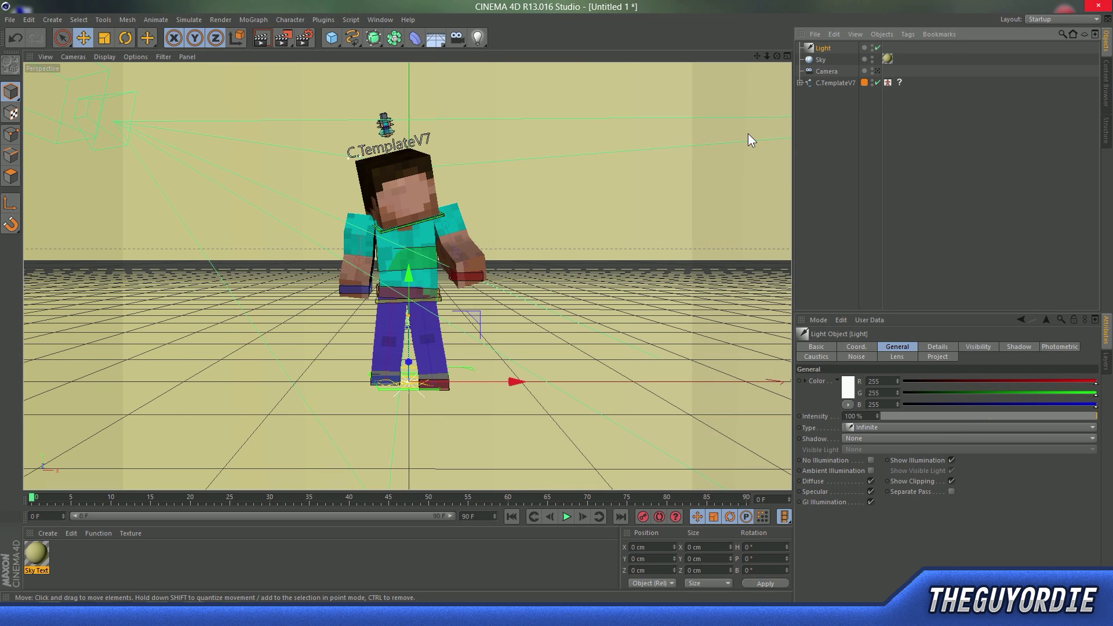
{"action": "key", "text": "s"}
{"action": "left_click_drag", "start_coordinate": [408, 180], "coordinate": [408, 147]}
{"action": "left_click_drag", "start_coordinate": [519, 246], "coordinate": [432, 246]}
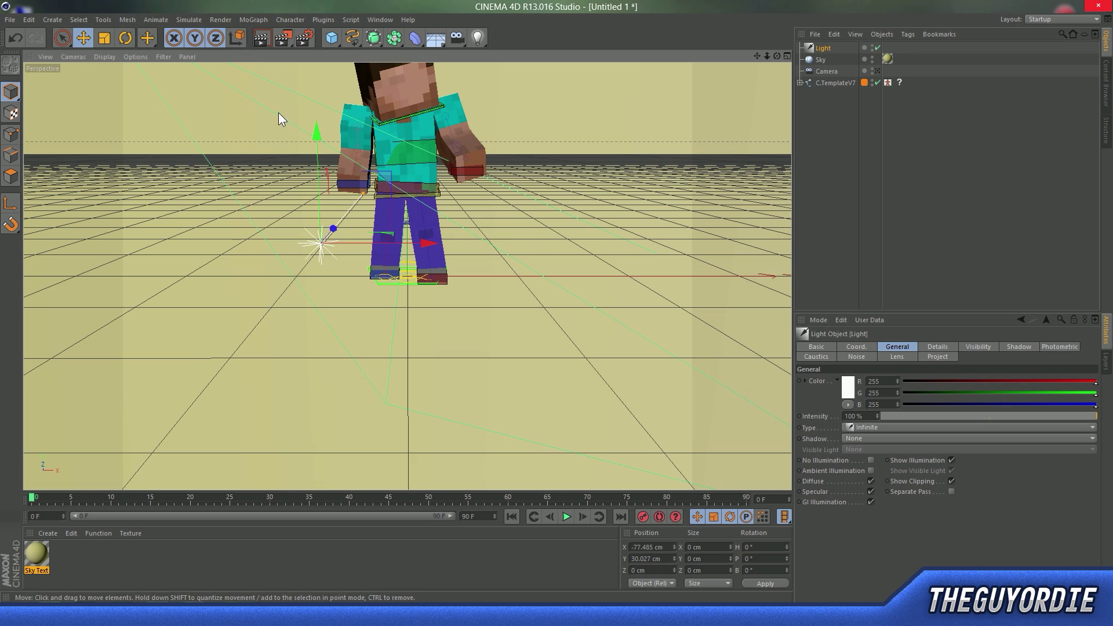
{"action": "left_click_drag", "start_coordinate": [314, 125], "coordinate": [312, 40]}
{"action": "left_click_drag", "start_coordinate": [425, 161], "coordinate": [413, 161]}
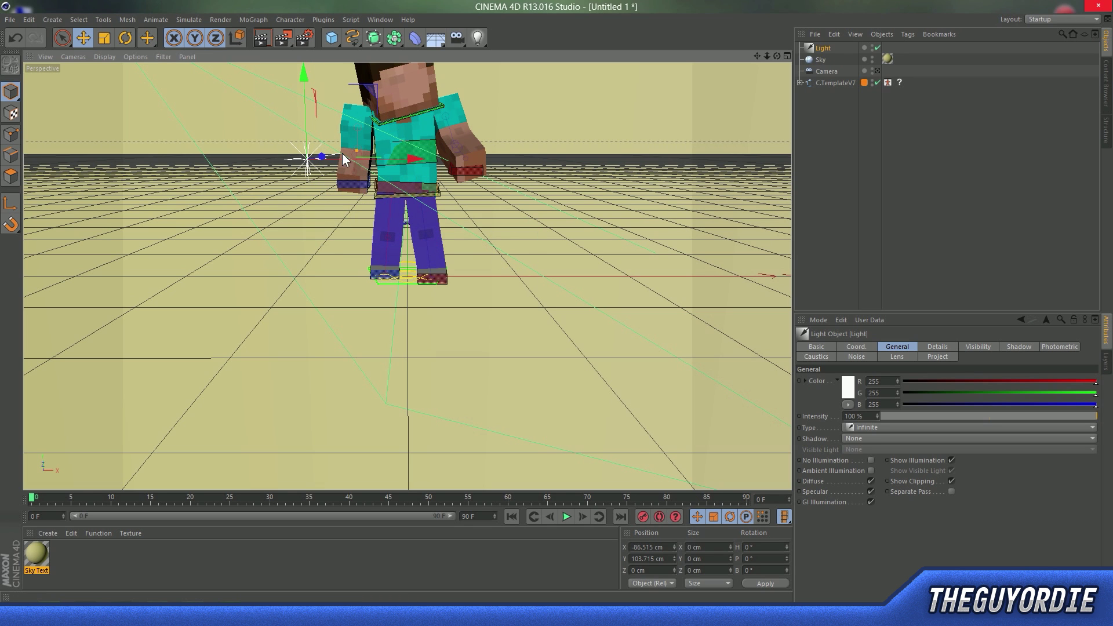
Return to the scene camera's view and rotate the light to about H 4°, P -30°, B 25°
{"action": "left_click", "coordinate": [877, 70]}
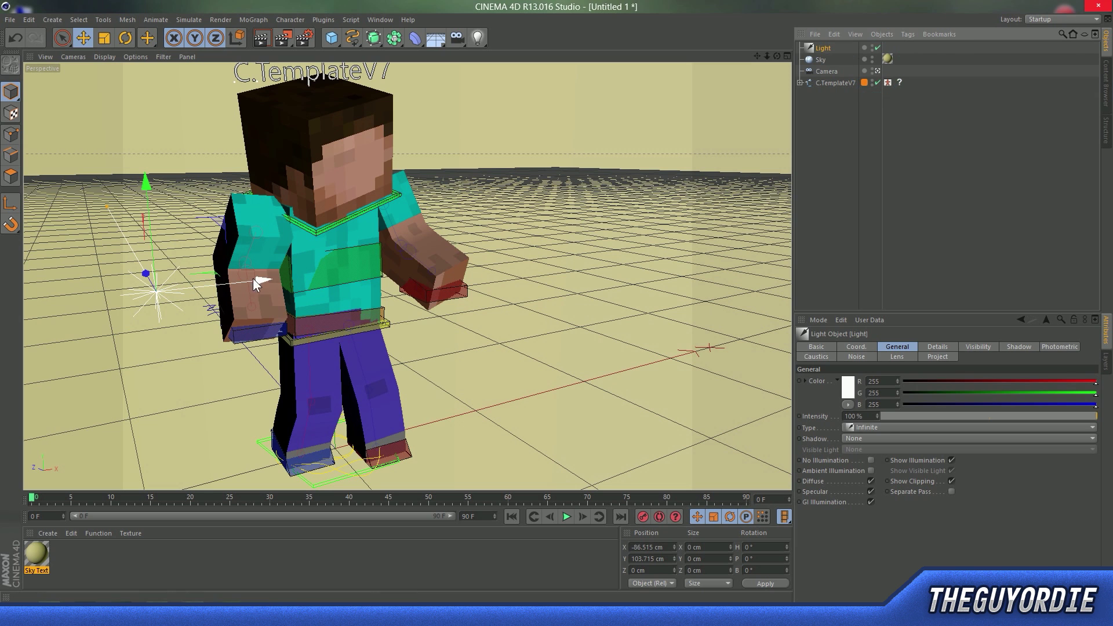
{"action": "key", "text": "r"}
{"action": "mouse_move", "coordinate": [192, 278]}
{"action": "left_mouse_down"}
{"action": "mouse_move", "coordinate": [186, 295]}
{"action": "mouse_move", "coordinate": [219, 331]}
{"action": "mouse_move", "coordinate": [140, 253]}
{"action": "mouse_move", "coordinate": [186, 198]}
{"action": "mouse_move", "coordinate": [152, 210]}
{"action": "mouse_move", "coordinate": [190, 226]}
{"action": "left_mouse_up"}
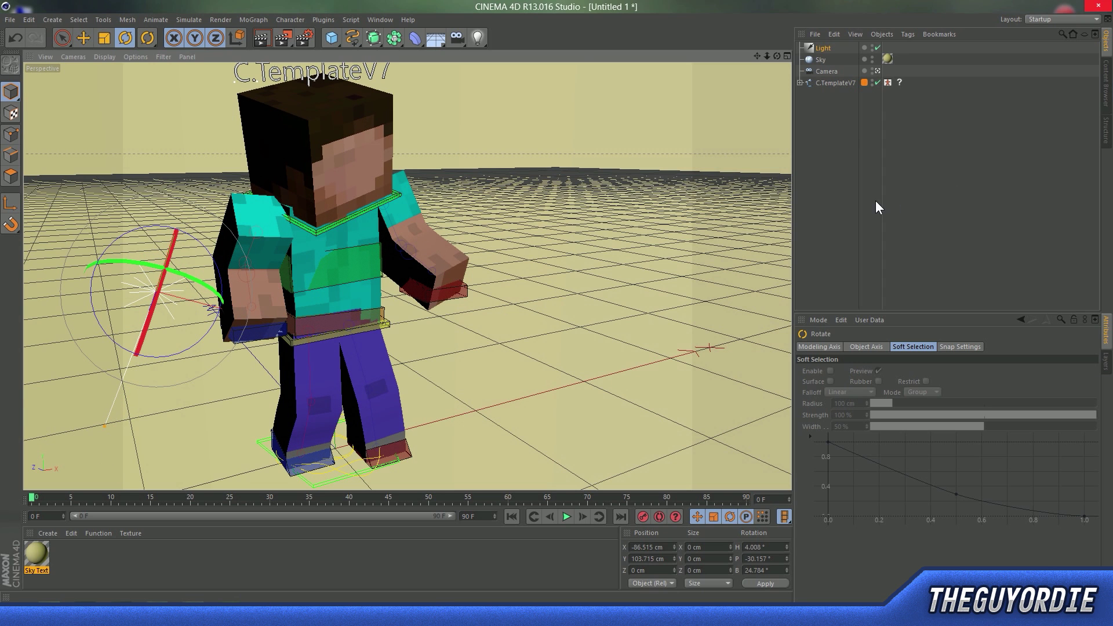
{"action": "left_click", "coordinate": [846, 168]}
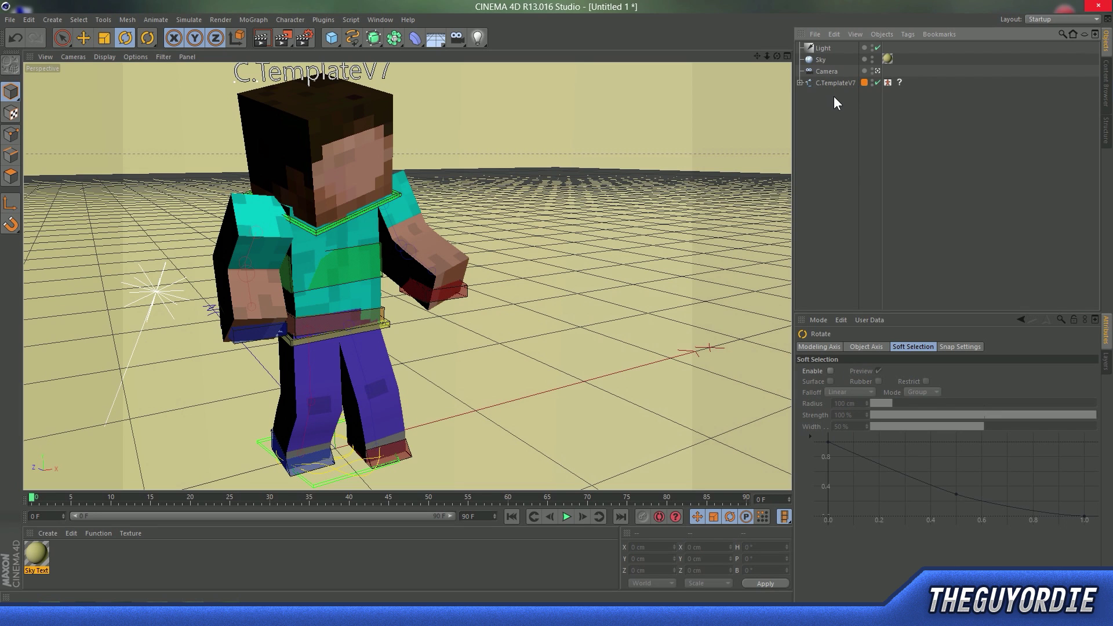
Set the light's shadow type to Shadow Maps (Soft) and try Ambient Illumination on, leaving it off
{"action": "left_click", "coordinate": [830, 49]}
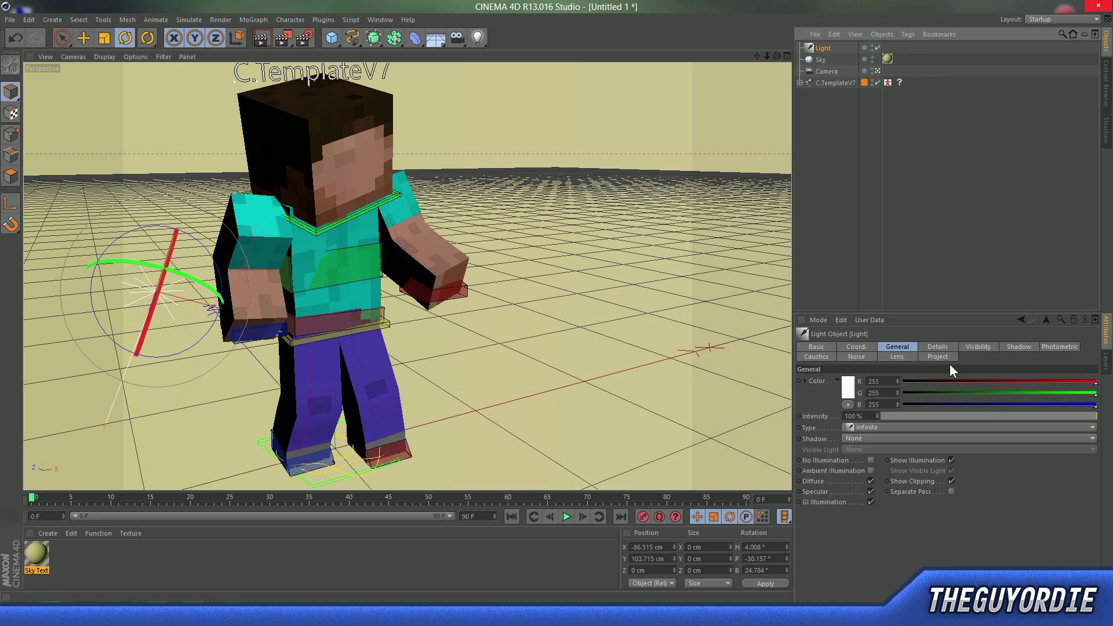
{"action": "left_click", "coordinate": [893, 440]}
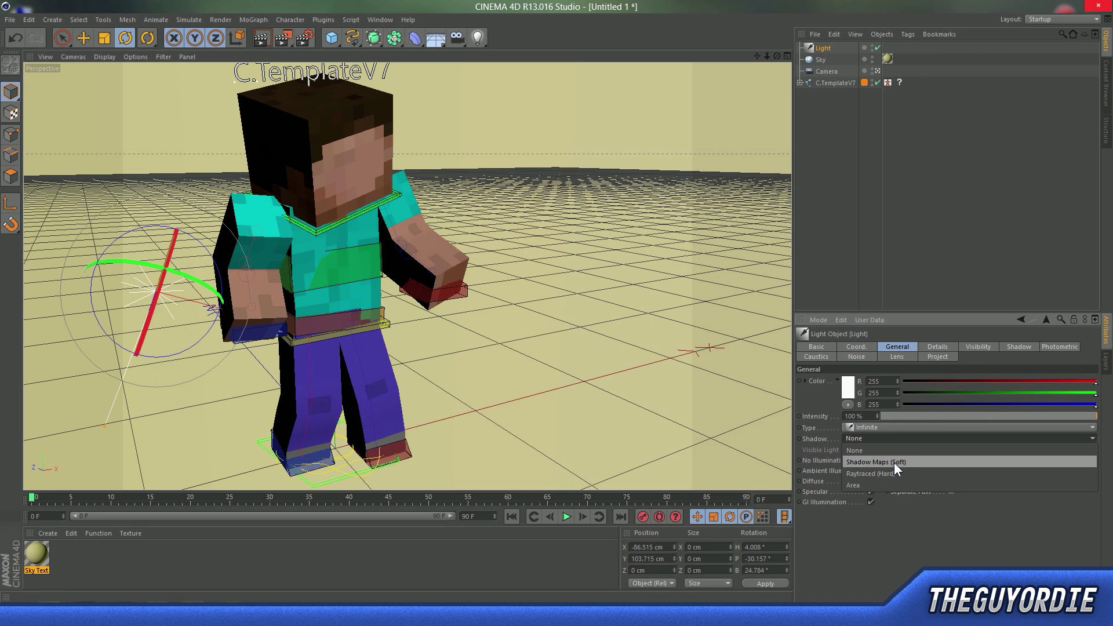
{"action": "left_click", "coordinate": [894, 463]}
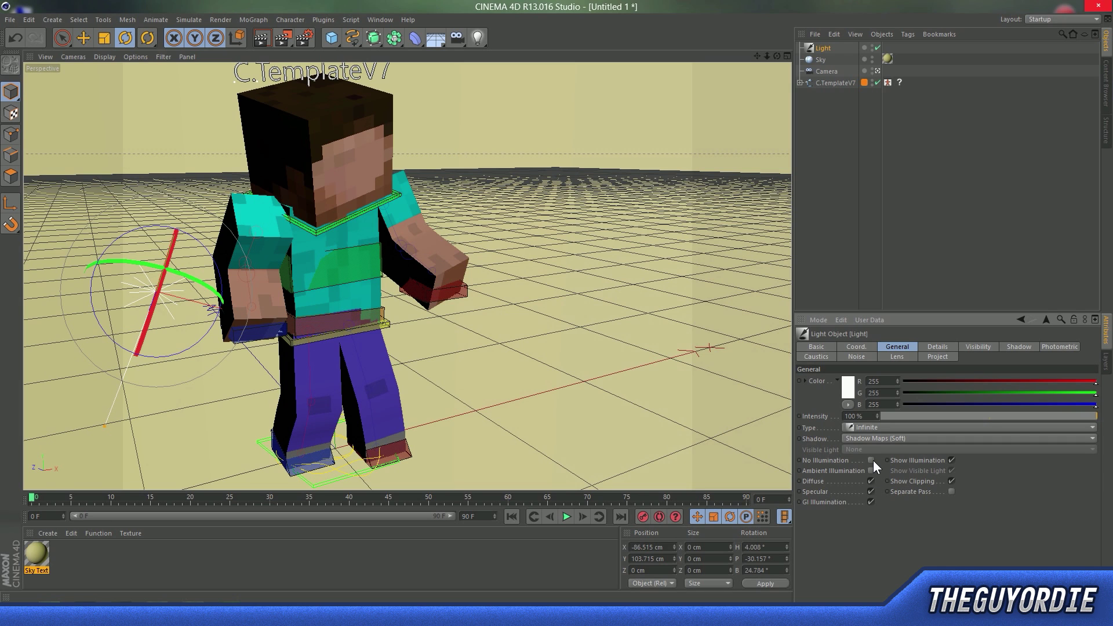
{"action": "left_click", "coordinate": [872, 471]}
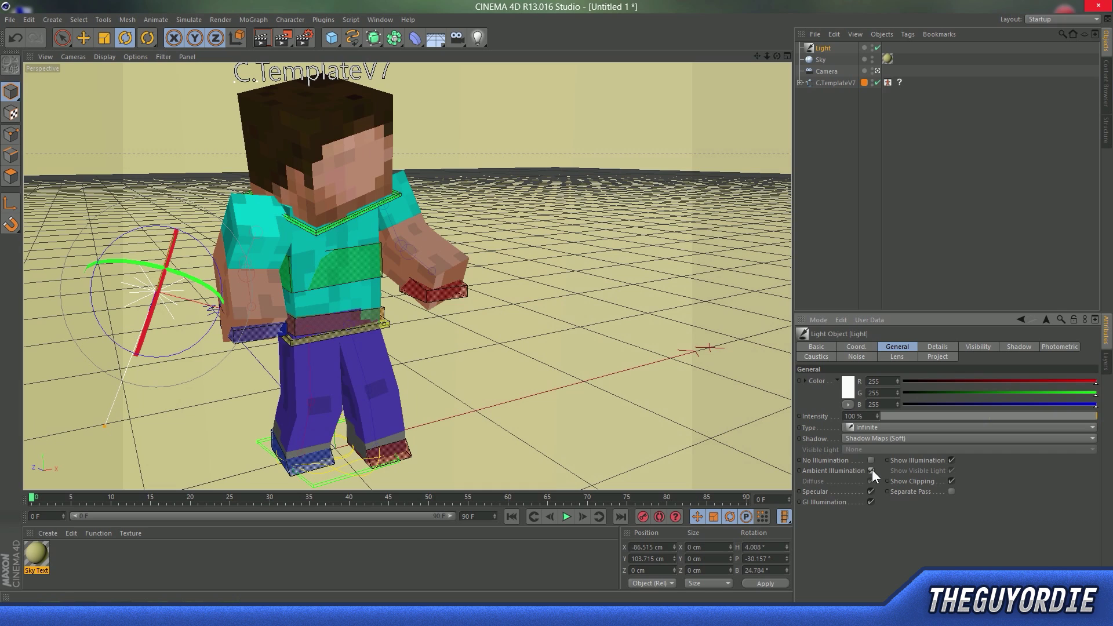
{"action": "left_click", "coordinate": [871, 470]}
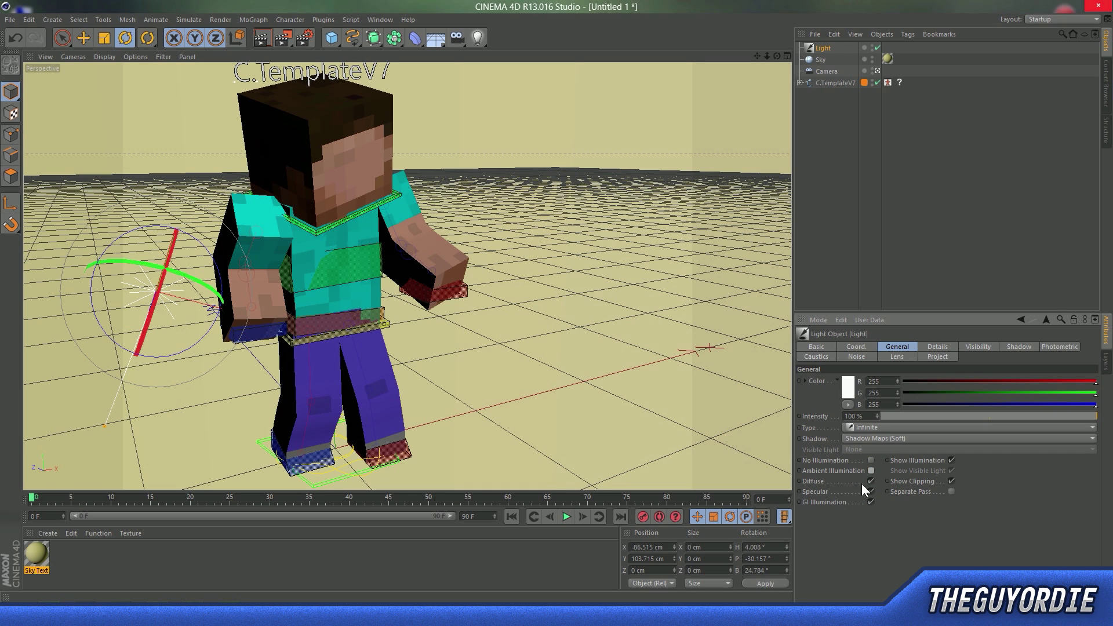
Try the Raytraced (Hard) shadow type on the light and return it to Shadow Maps (Soft)
{"action": "left_click", "coordinate": [1016, 347]}
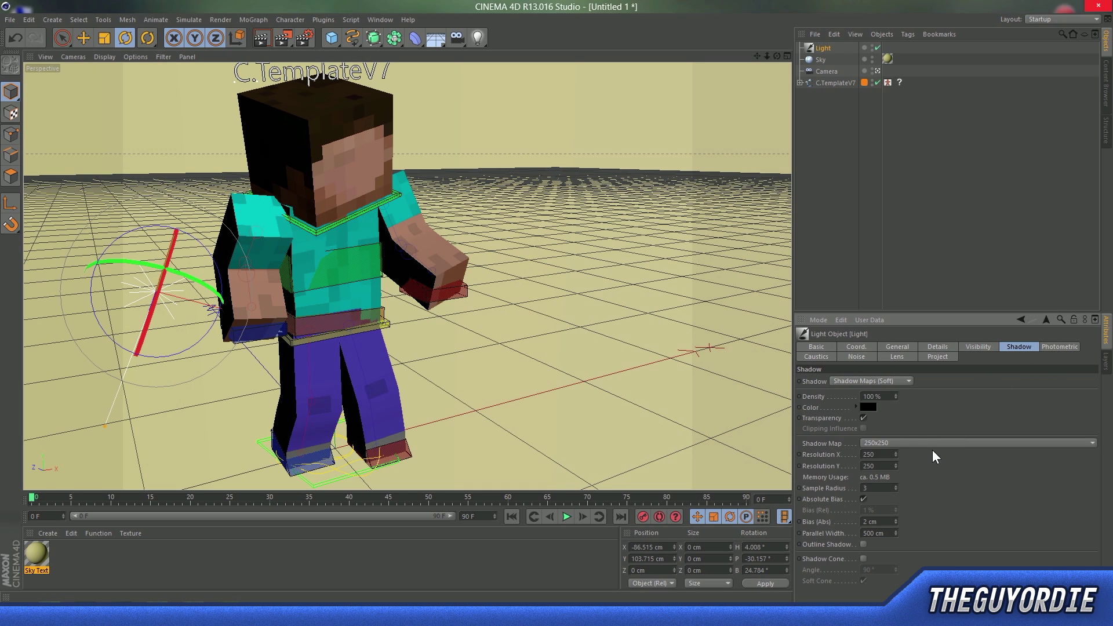
{"action": "left_click", "coordinate": [894, 380]}
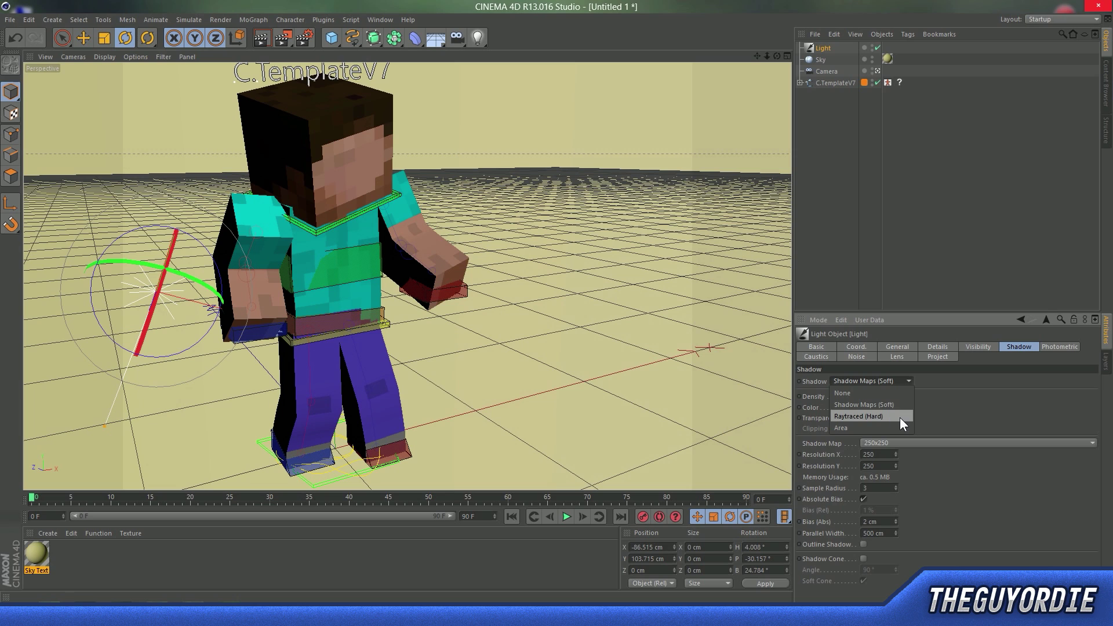
{"action": "left_click", "coordinate": [892, 415]}
{"action": "left_click", "coordinate": [885, 384]}
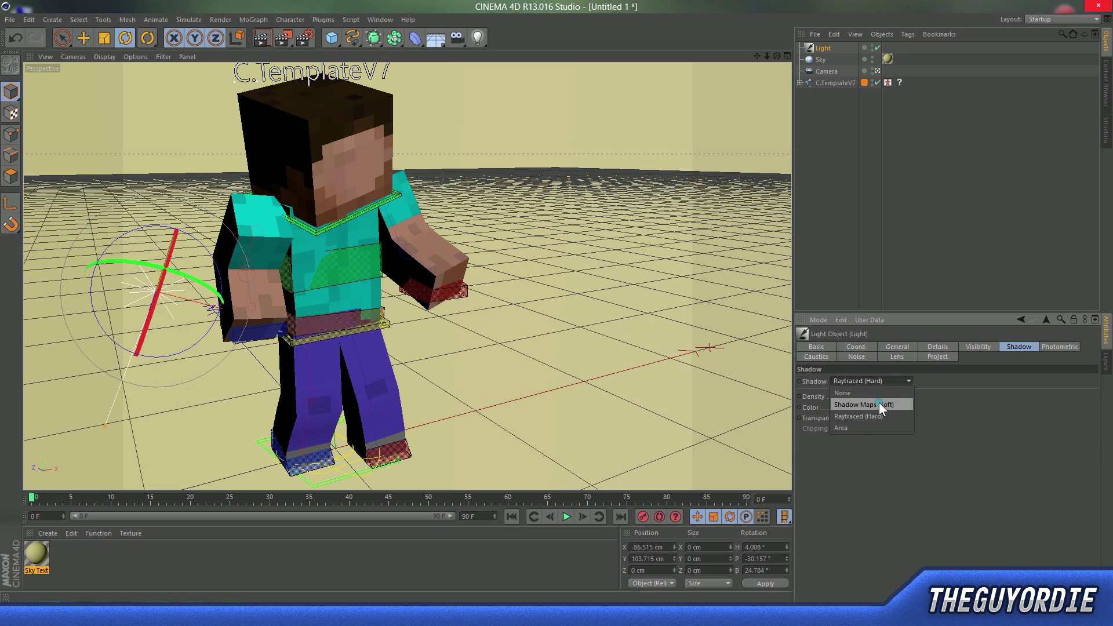
{"action": "left_click", "coordinate": [878, 402]}
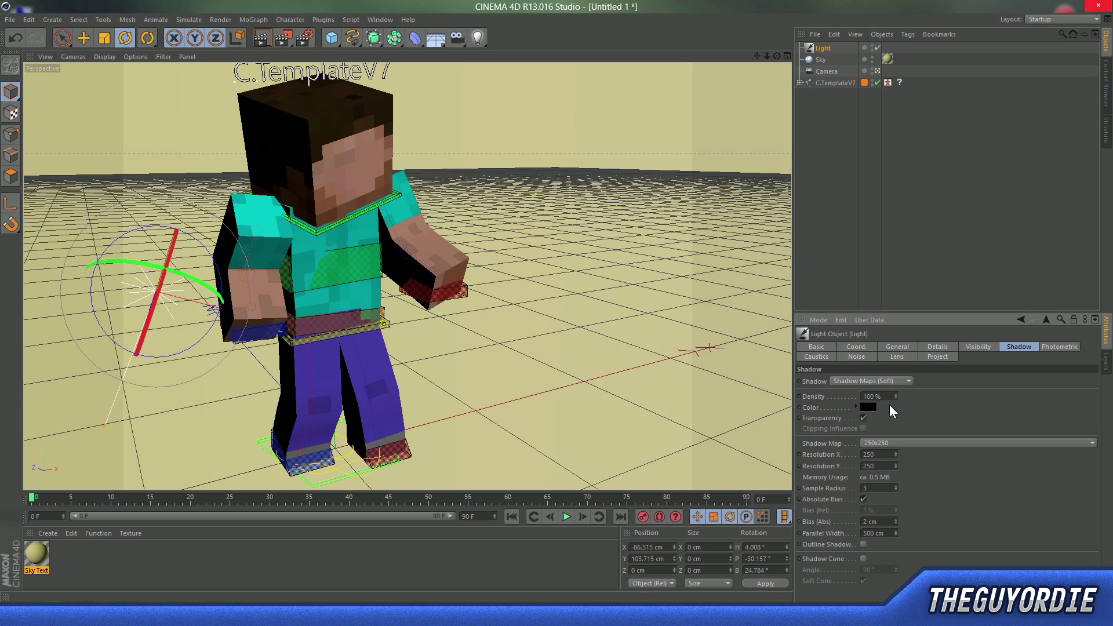
Set the light's shadow density to 29% and its sample radius to 5, keeping the 250x250 shadow map
{"action": "left_click_drag", "start_coordinate": [895, 396], "coordinate": [895, 405]}
{"action": "left_click", "coordinate": [917, 444]}
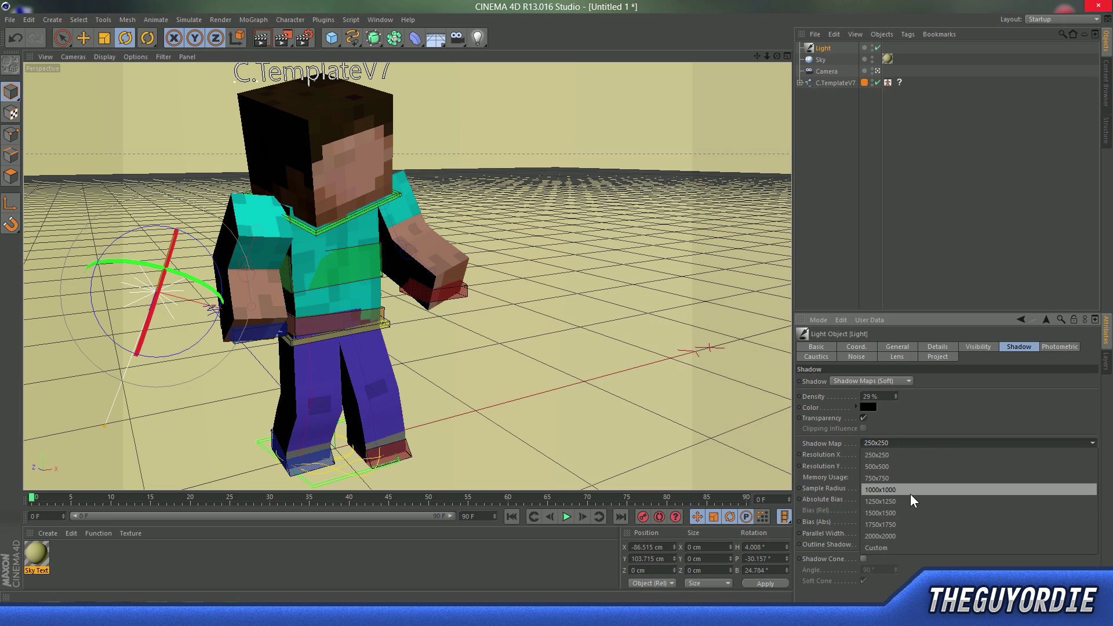
{"action": "left_click", "coordinate": [956, 420]}
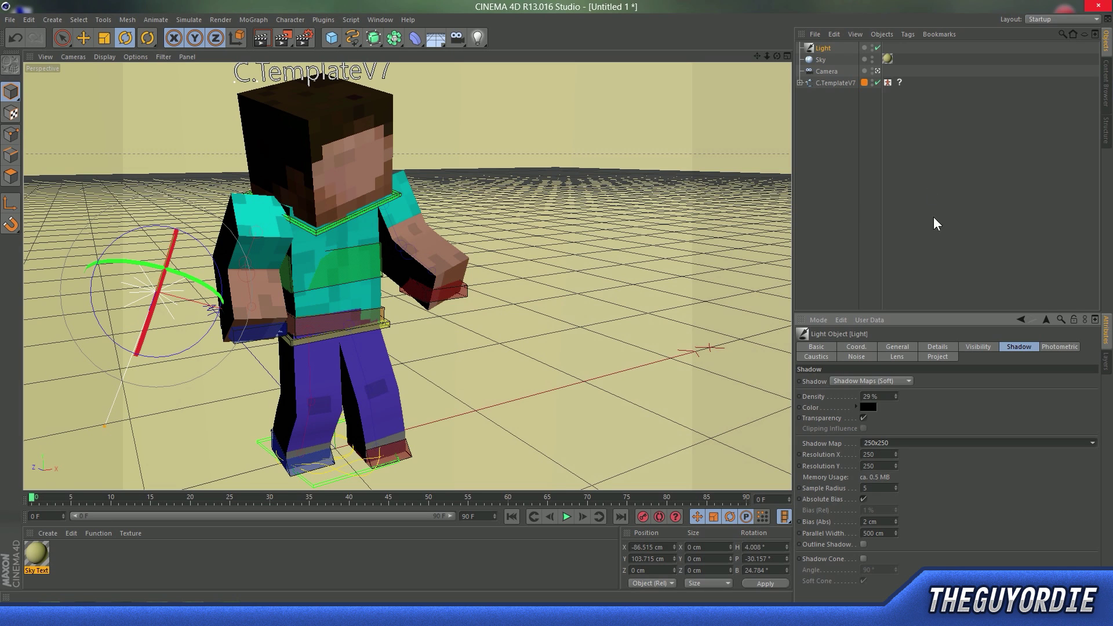
Deselect the light and render a preview of the scene in the viewport, returning to the editor view after checking it
{"action": "left_click", "coordinate": [840, 129]}
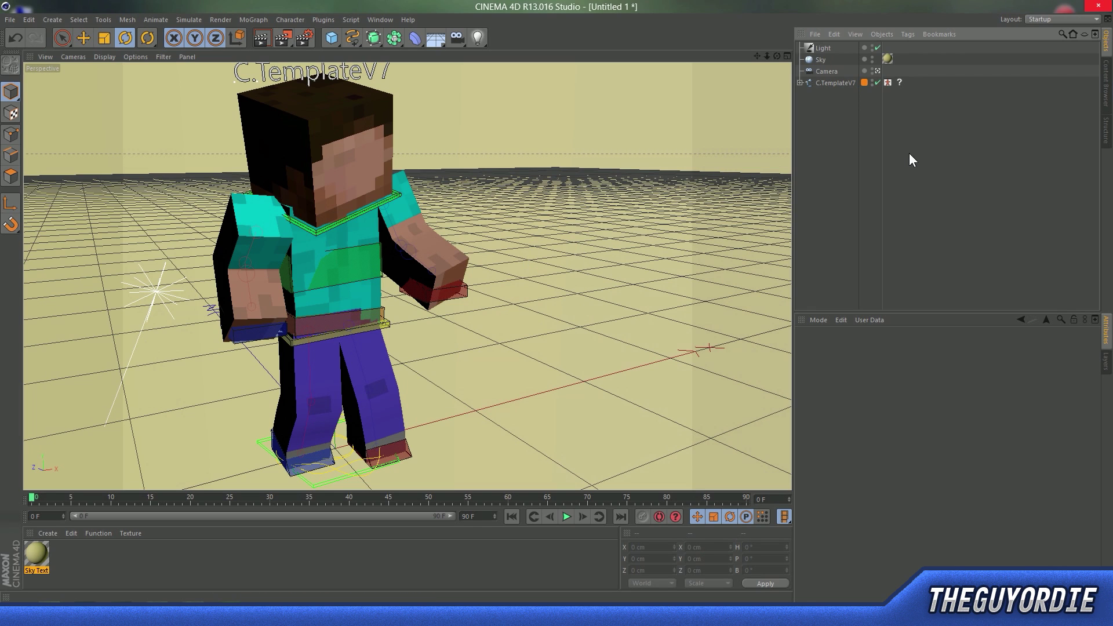
{"action": "left_click", "coordinate": [262, 39]}
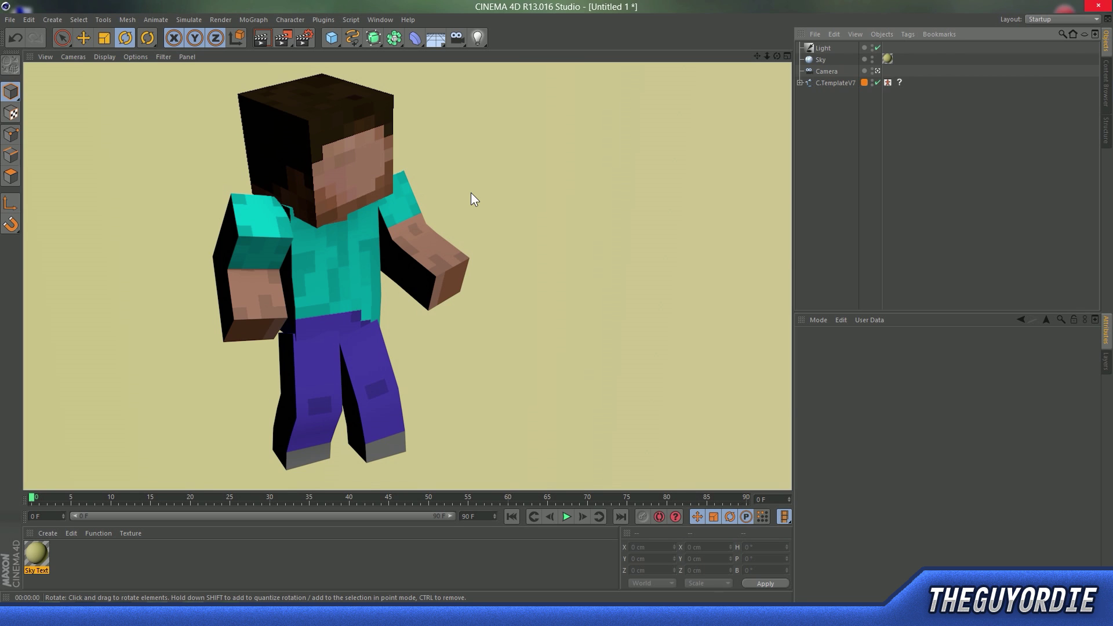
{"action": "left_click", "coordinate": [471, 194]}
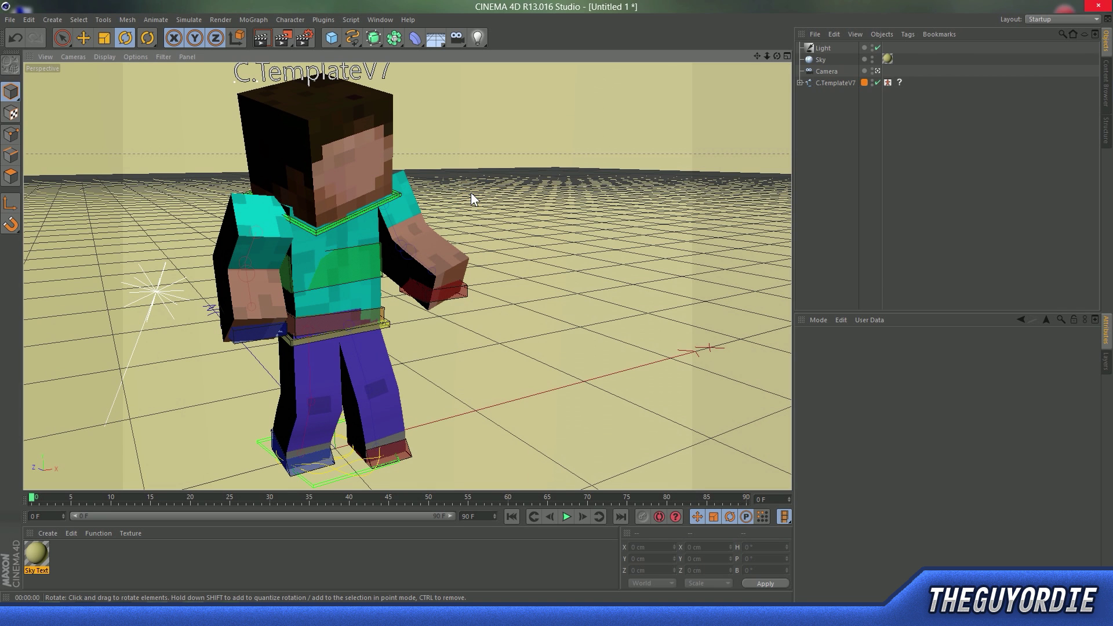
In the render settings, set anti-aliasing to Best with a minimum level of 4x4 and a maximum level of 8x8
{"action": "left_click", "coordinate": [304, 38]}
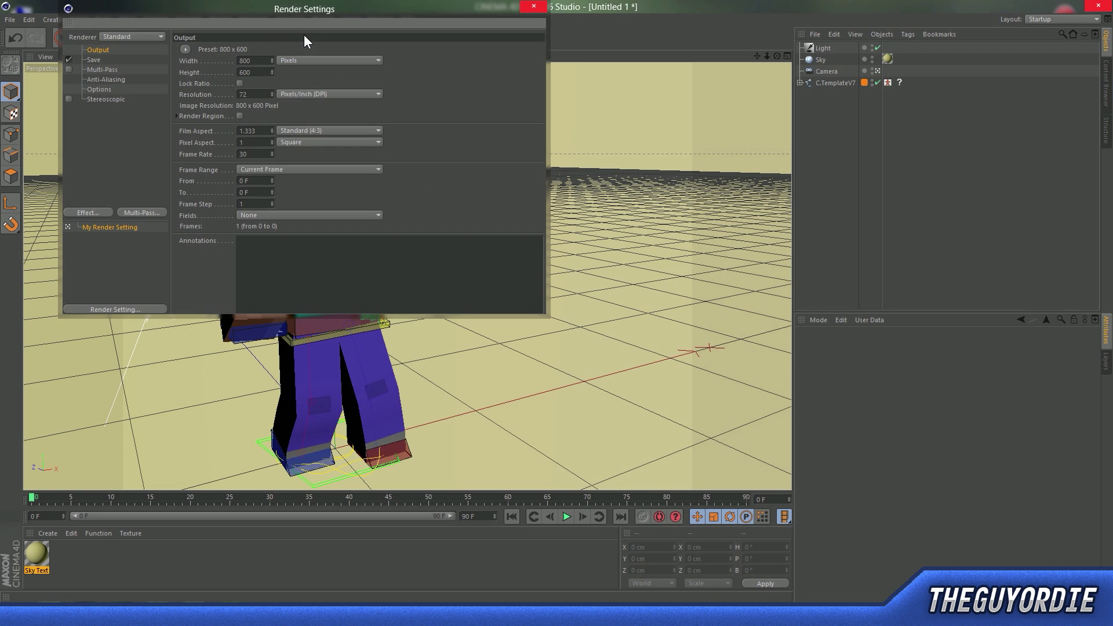
{"action": "left_click", "coordinate": [96, 80]}
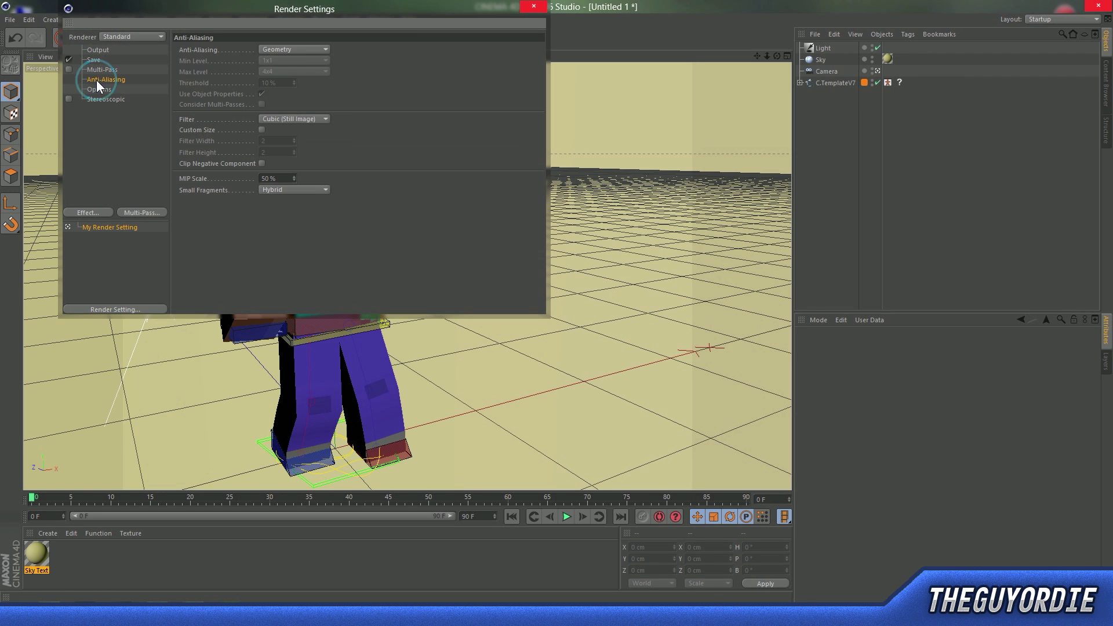
{"action": "left_click", "coordinate": [299, 50]}
{"action": "left_click", "coordinate": [288, 82]}
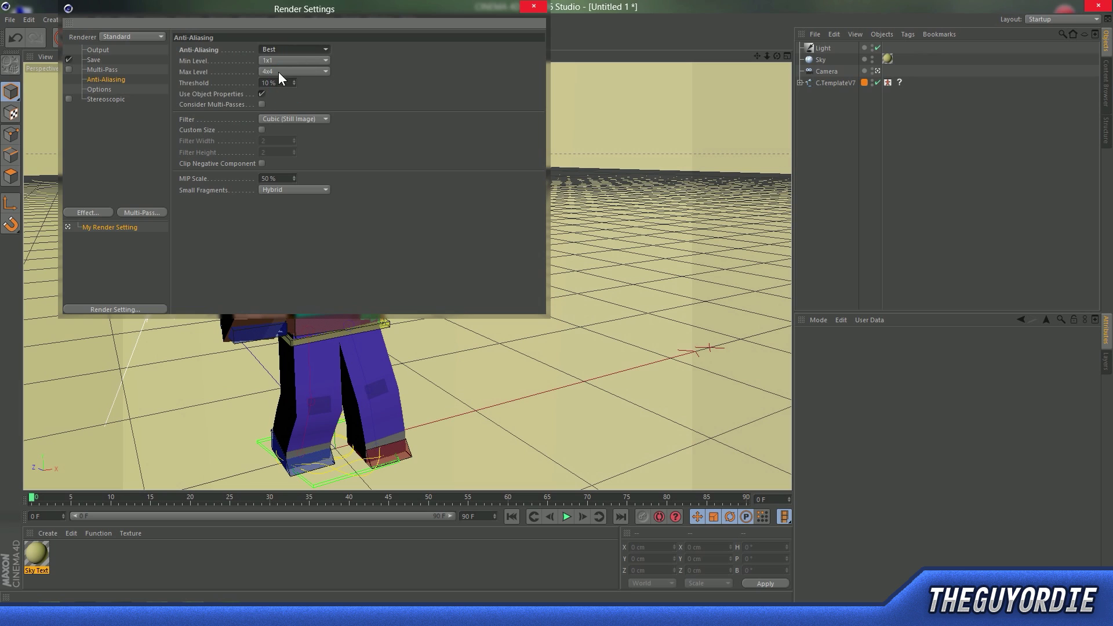
{"action": "left_click", "coordinate": [277, 60]}
{"action": "left_click", "coordinate": [273, 94]}
{"action": "left_click", "coordinate": [282, 71]}
{"action": "left_click", "coordinate": [274, 118]}
{"action": "left_click", "coordinate": [288, 59]}
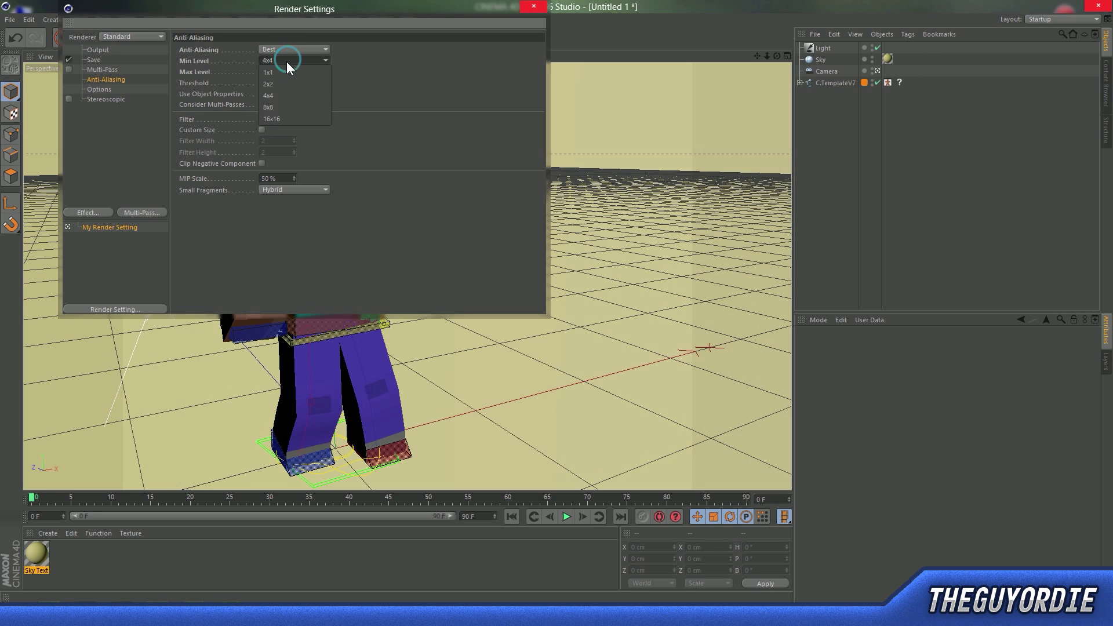
{"action": "left_click", "coordinate": [393, 72]}
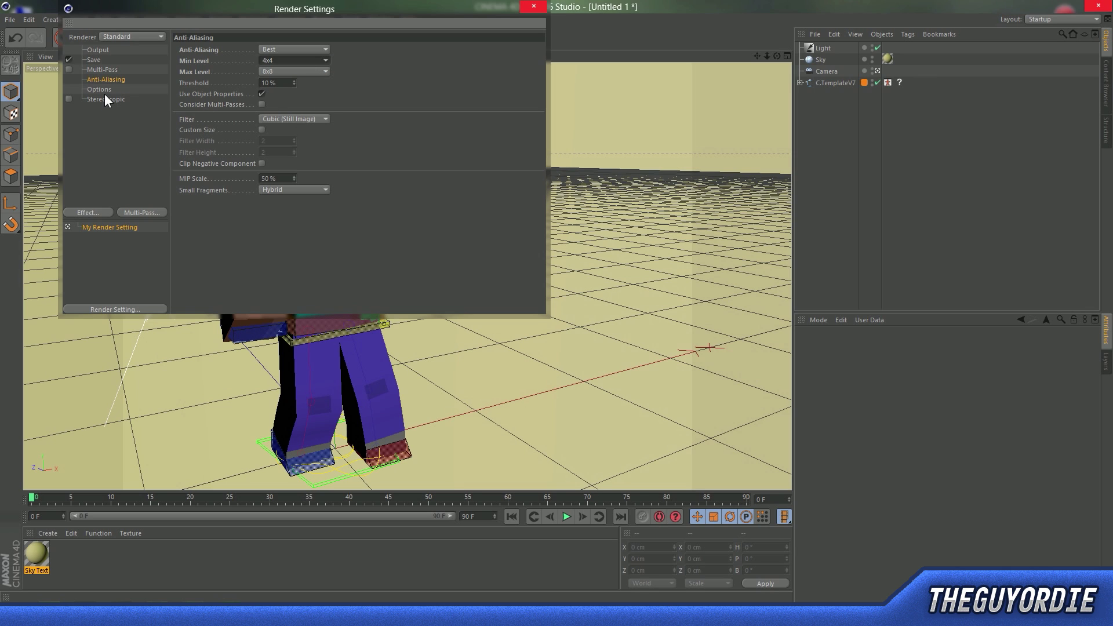
Add the Ambient Occlusion effect to the render settings and enable Use Sky Environment
{"action": "left_click", "coordinate": [93, 212]}
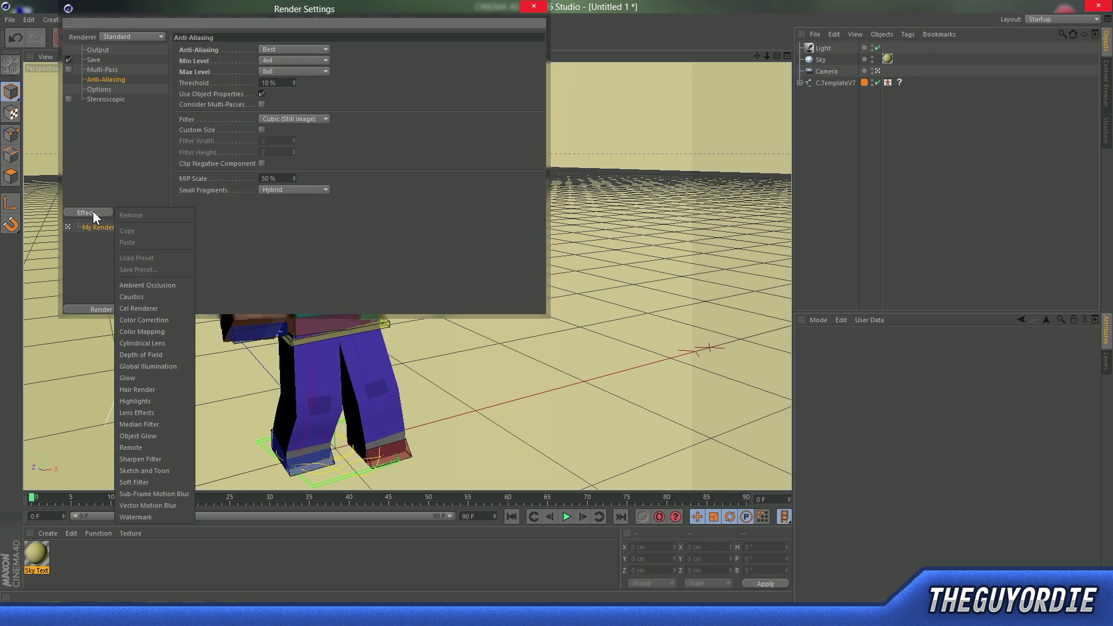
{"action": "left_click", "coordinate": [149, 287]}
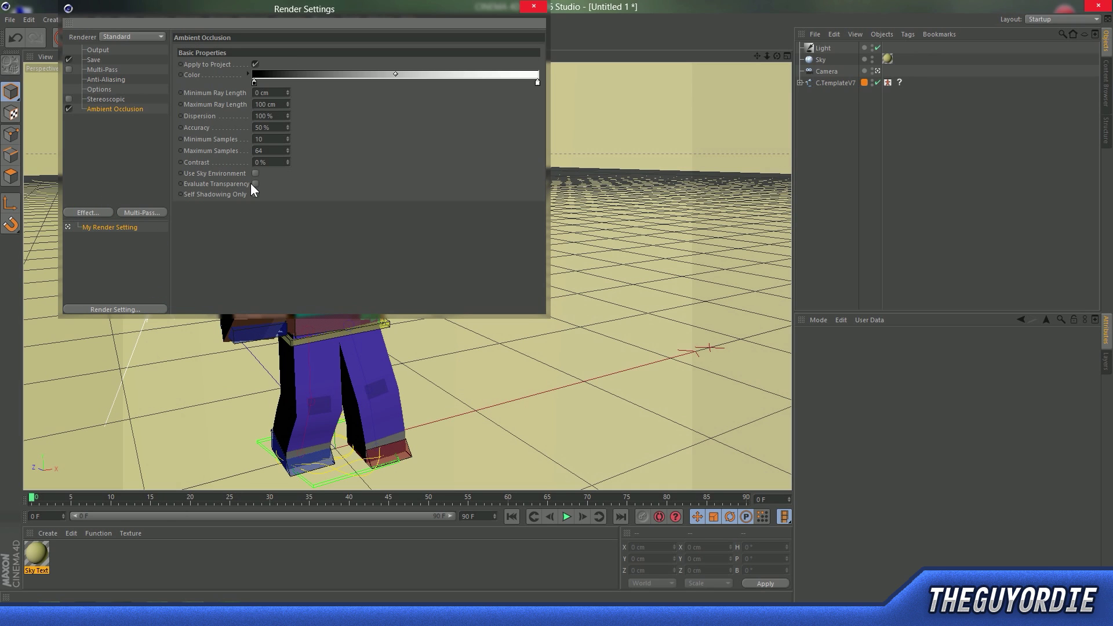
{"action": "left_click", "coordinate": [255, 174]}
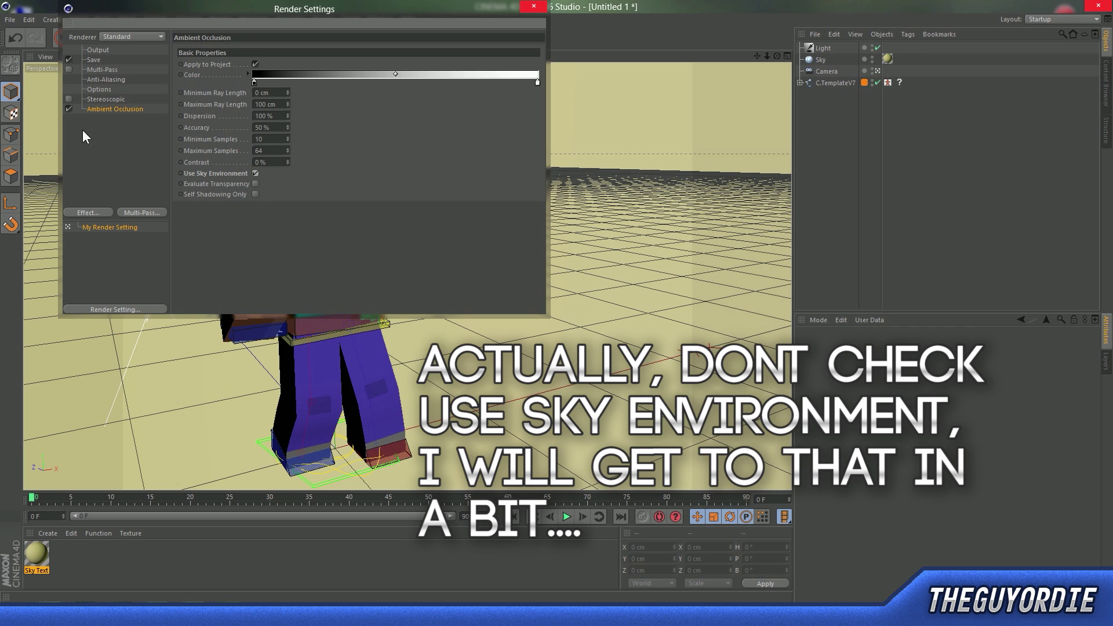
Add the Global Illumination effect and set its irradiance cache oversampling to Medium, leaving the stochastic samples at Medium
{"action": "right_click", "coordinate": [105, 135]}
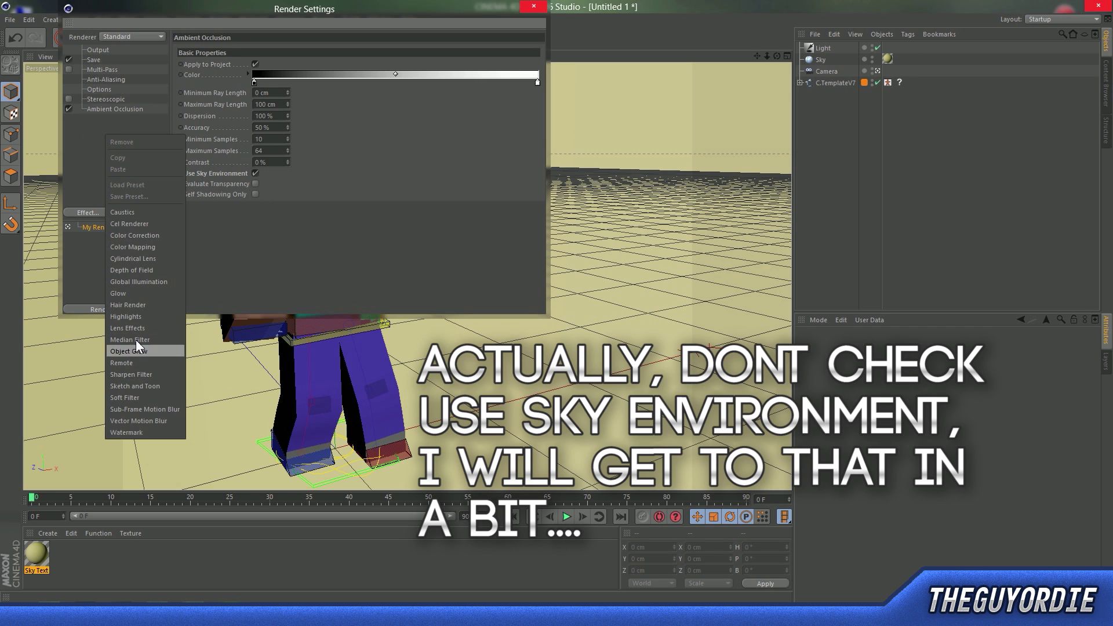
{"action": "left_click", "coordinate": [149, 282]}
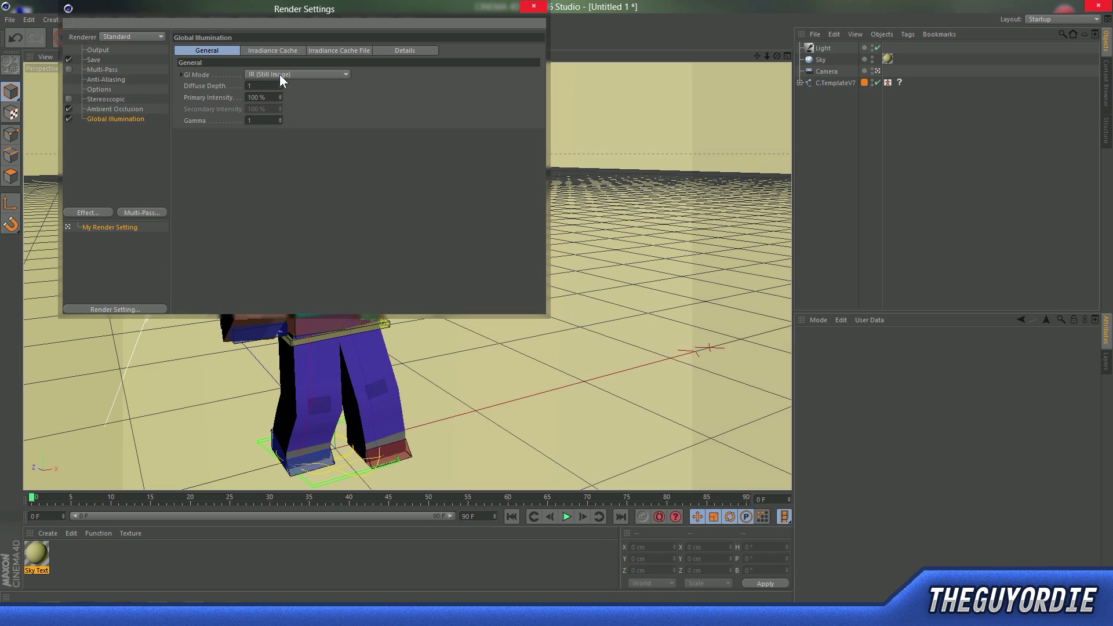
{"action": "left_click", "coordinate": [275, 51]}
{"action": "left_click", "coordinate": [297, 75]}
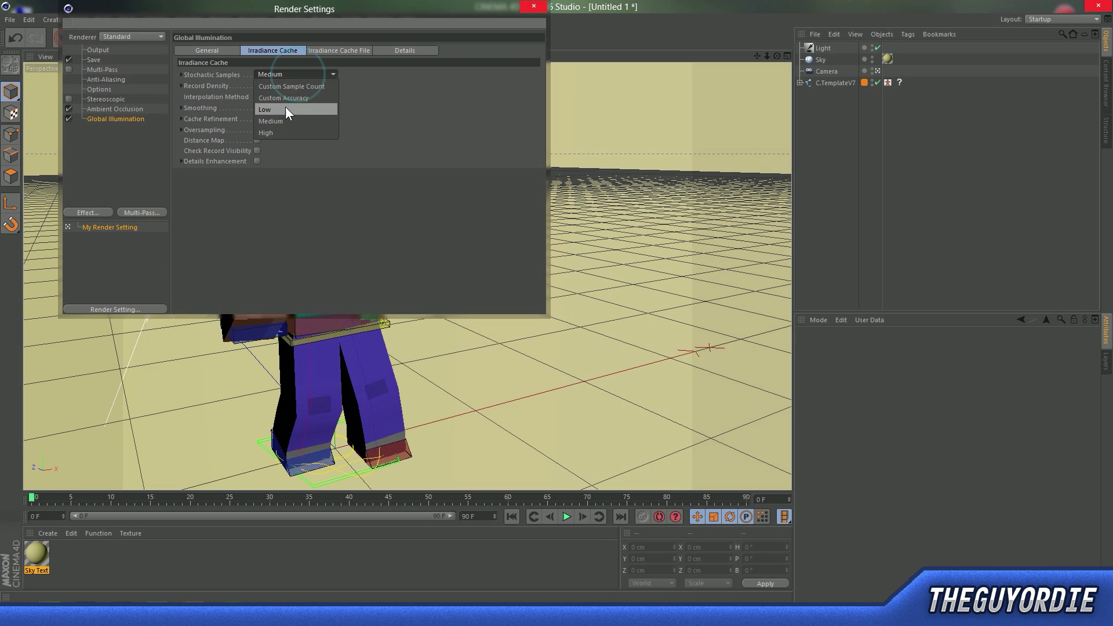
{"action": "left_click", "coordinate": [435, 177]}
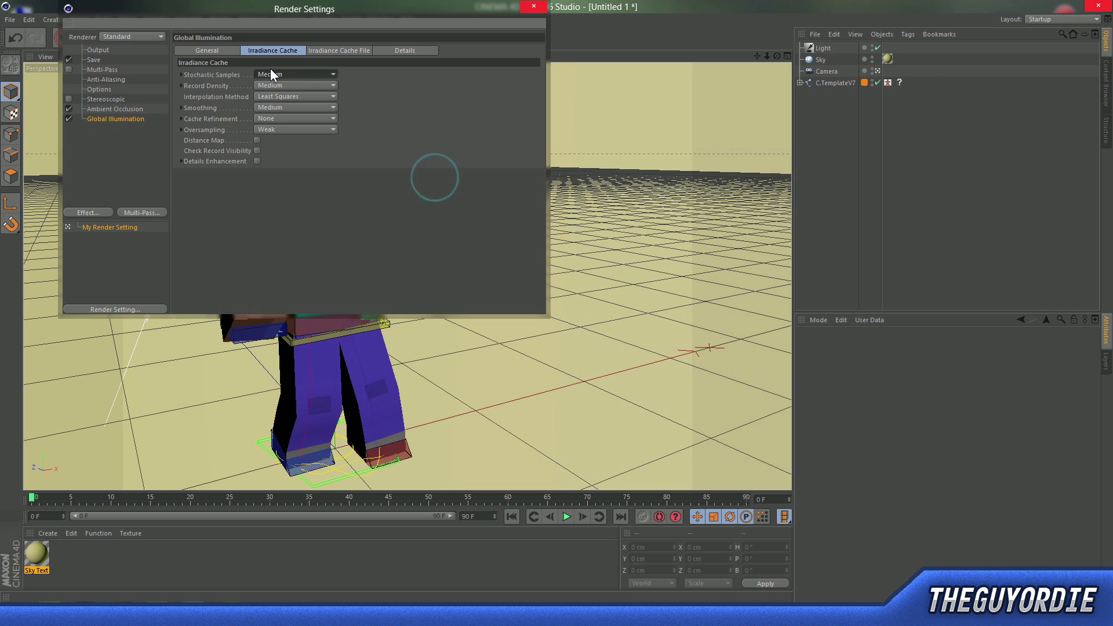
{"action": "left_click", "coordinate": [285, 131]}
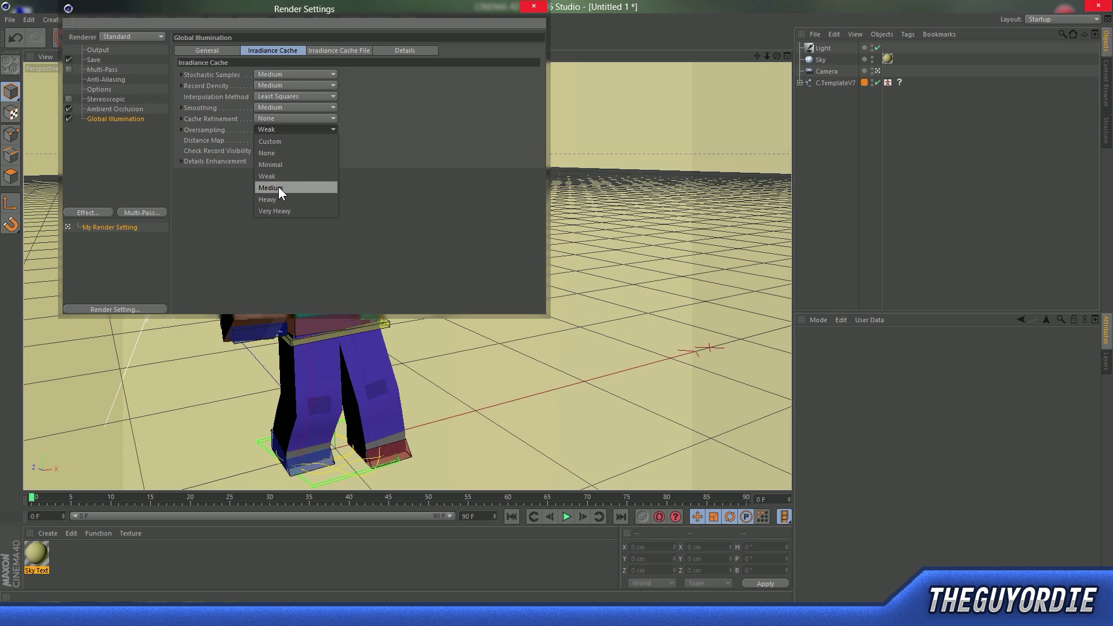
{"action": "left_click", "coordinate": [278, 188]}
{"action": "left_click", "coordinate": [322, 51]}
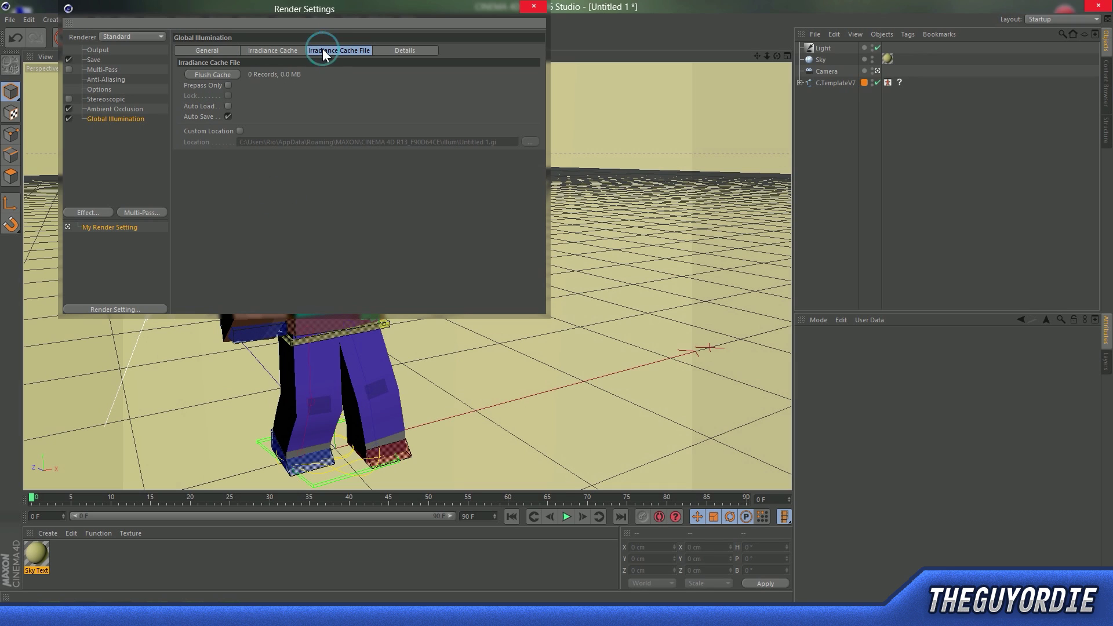
{"action": "left_click", "coordinate": [267, 50]}
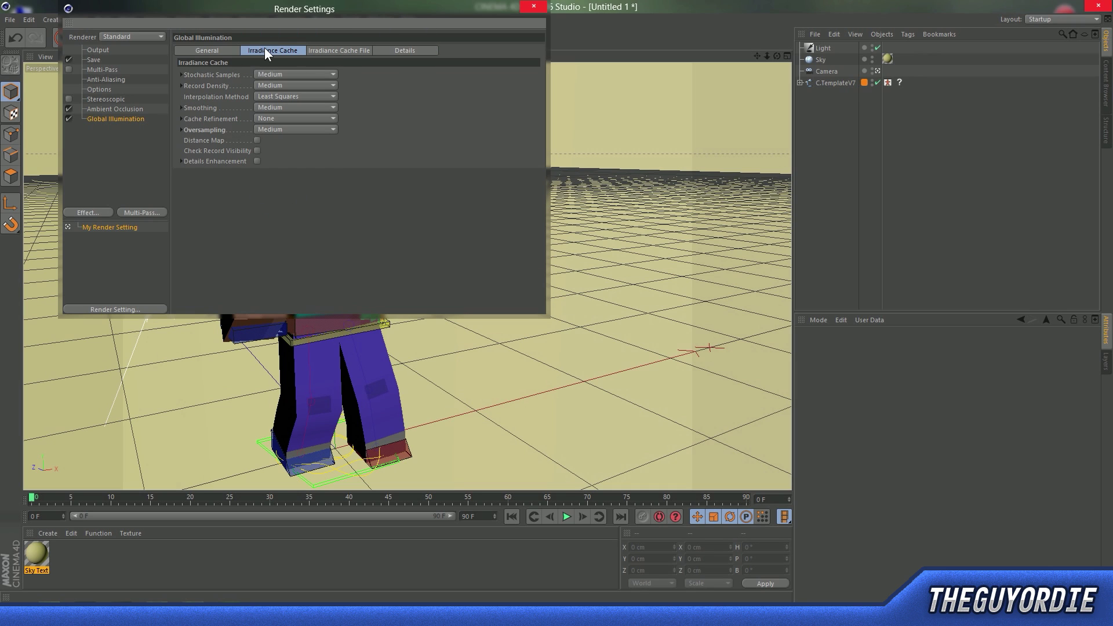
{"action": "left_click", "coordinate": [203, 50]}
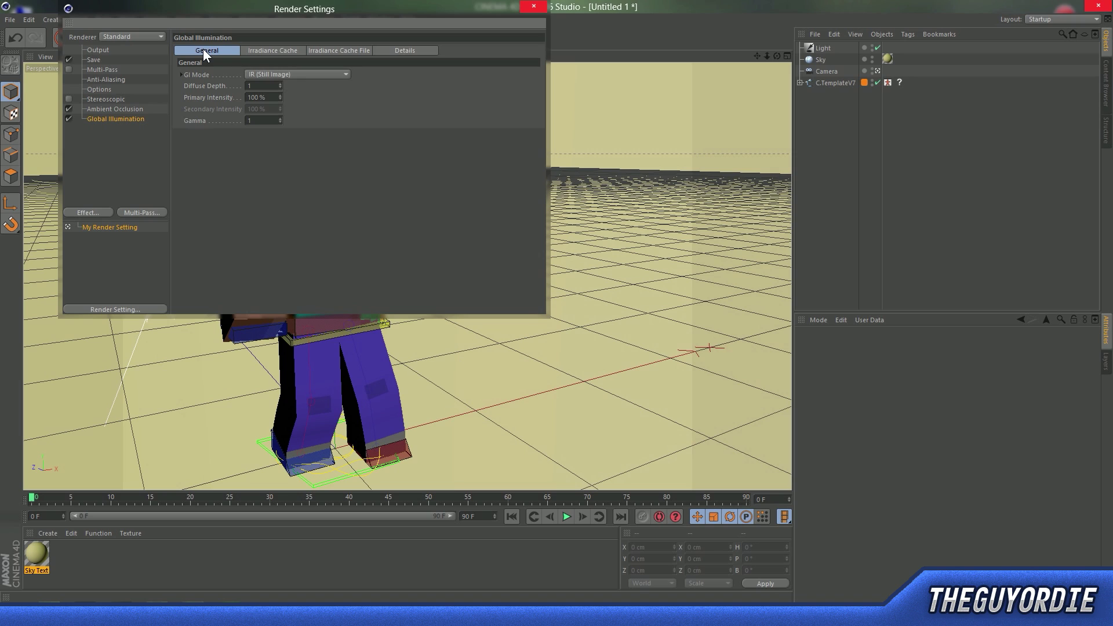
Add the Glow effect to the render settings and set its intensity to 4%
{"action": "left_click", "coordinate": [88, 213]}
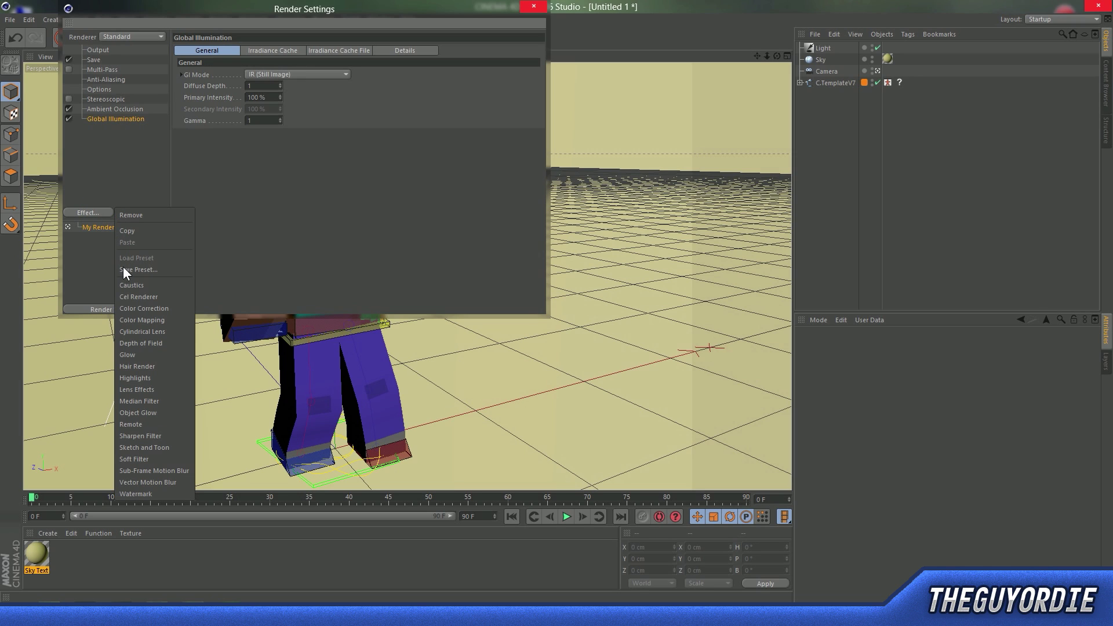
{"action": "left_click", "coordinate": [139, 354]}
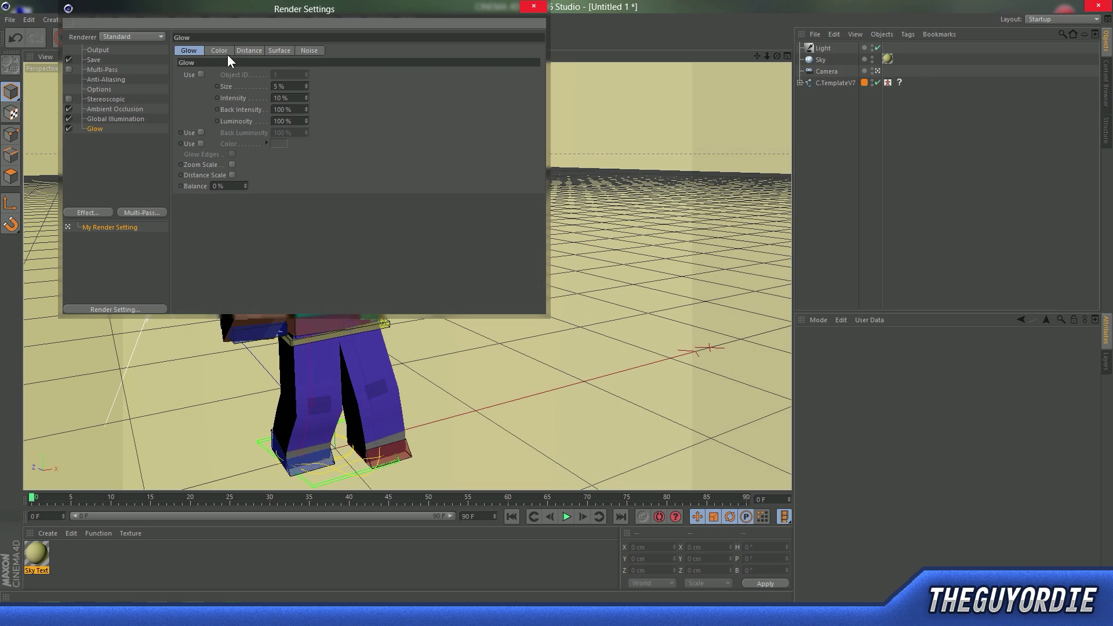
{"action": "left_click", "coordinate": [294, 99]}
{"action": "type", "text": "4"}
{"action": "key", "text": "Return"}
Enable the alpha channel for the saved render and set the image format to PNG
{"action": "left_click", "coordinate": [102, 60]}
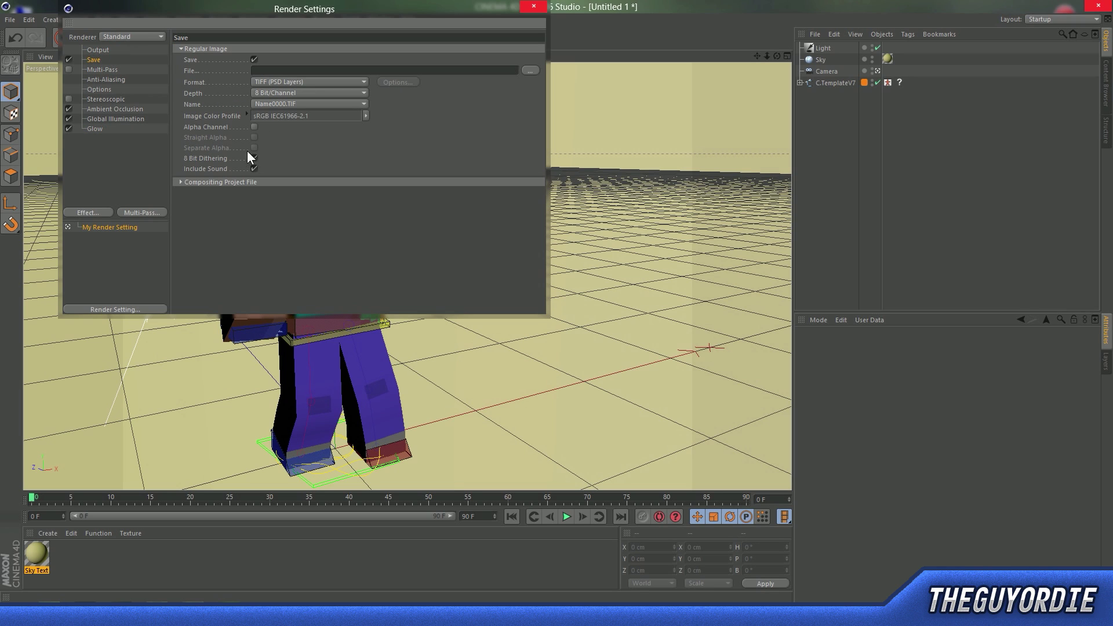
{"action": "left_click", "coordinate": [254, 127]}
{"action": "left_click", "coordinate": [290, 82]}
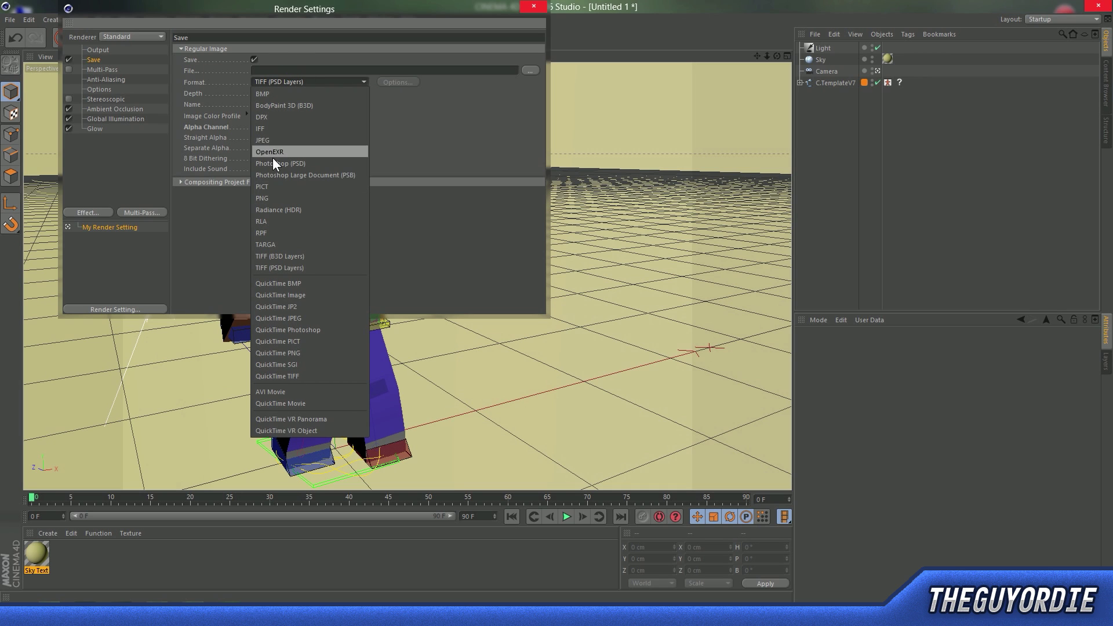
{"action": "left_click", "coordinate": [275, 202]}
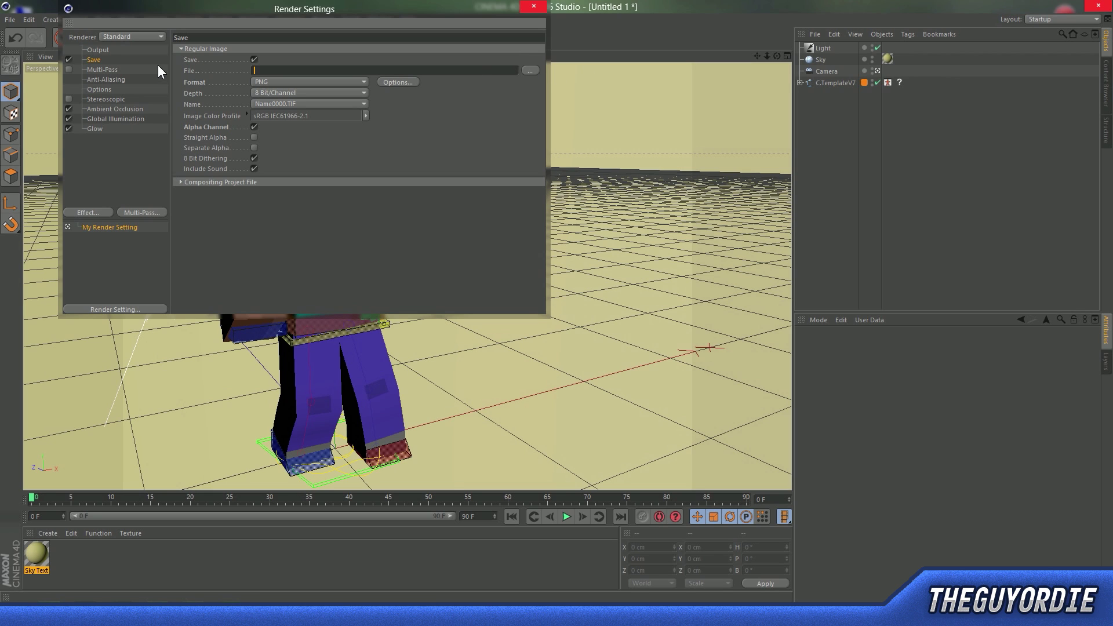
Set the render output size to 1920 x 1080 pixels
{"action": "left_click", "coordinate": [99, 50]}
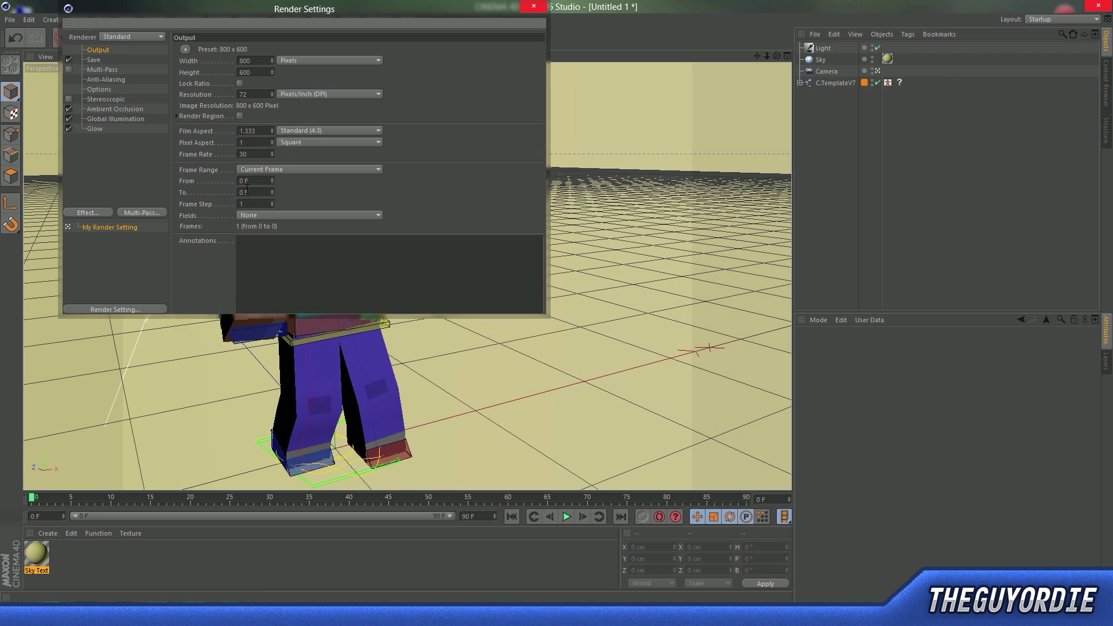
{"action": "double_click", "coordinate": [245, 61]}
{"action": "type", "text": "1920"}
{"action": "key", "text": "Return"}
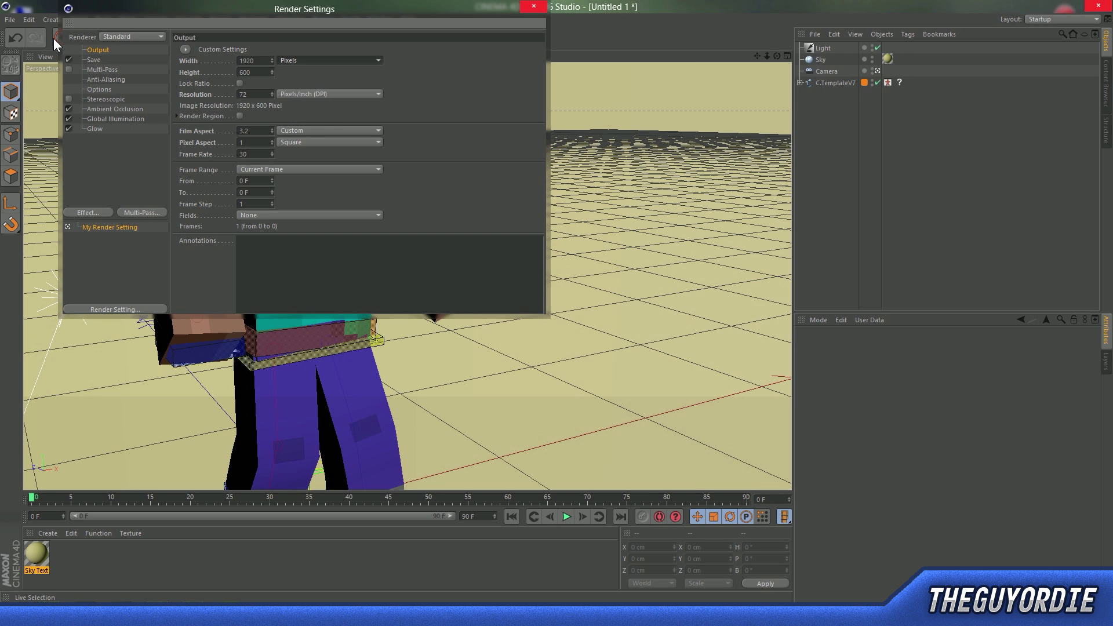
{"action": "left_click_drag", "start_coordinate": [255, 72], "coordinate": [127, 91]}
{"action": "type", "text": "1080"}
{"action": "key", "text": "Return"}
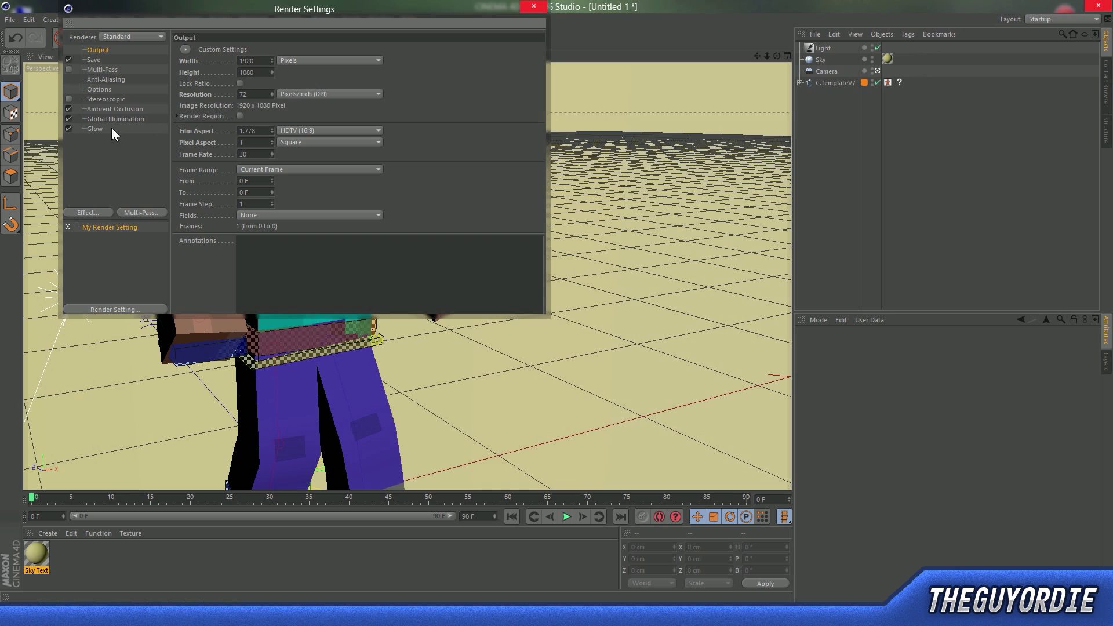
Check the general render options, close the render settings and reframe the camera view with the whole character on the left side of the shot
{"action": "left_click", "coordinate": [113, 89]}
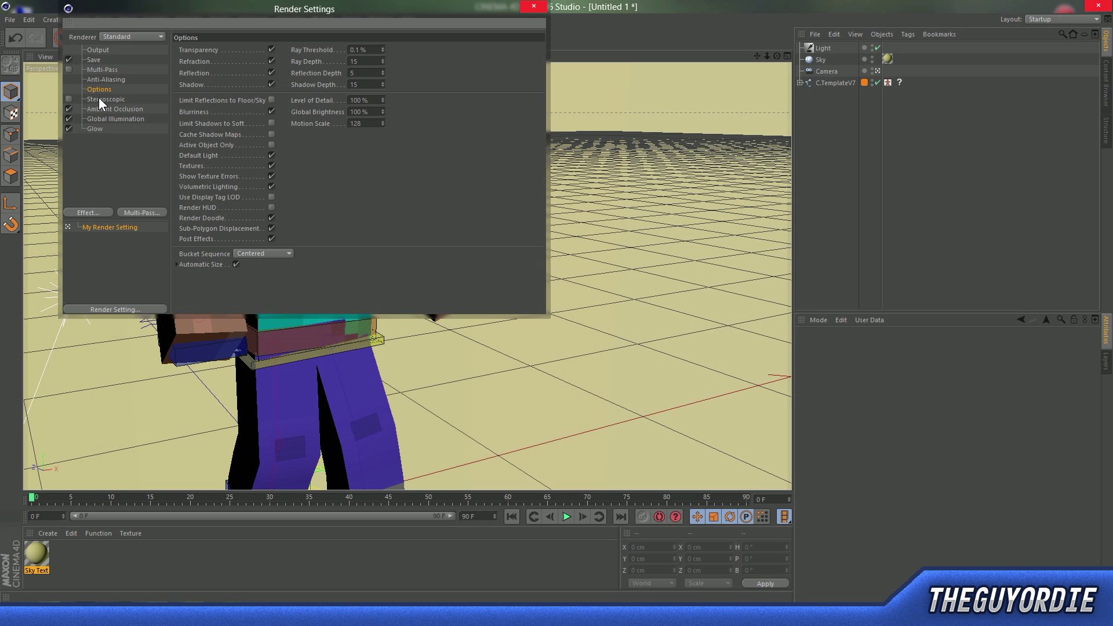
{"action": "left_click", "coordinate": [534, 6]}
{"action": "middle_click_drag", "start_coordinate": [369, 287], "coordinate": [288, 285], "text": "alt"}
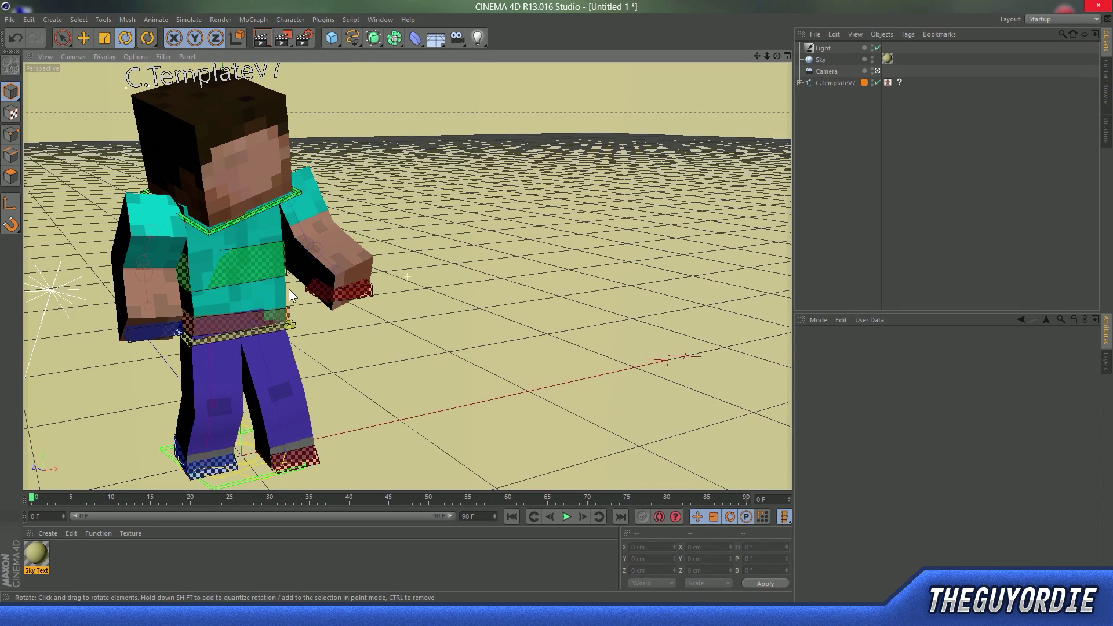
Test-render the active view, stop the render, and set the sky texture material's color brightness to 19%
{"action": "left_click", "coordinate": [262, 39]}
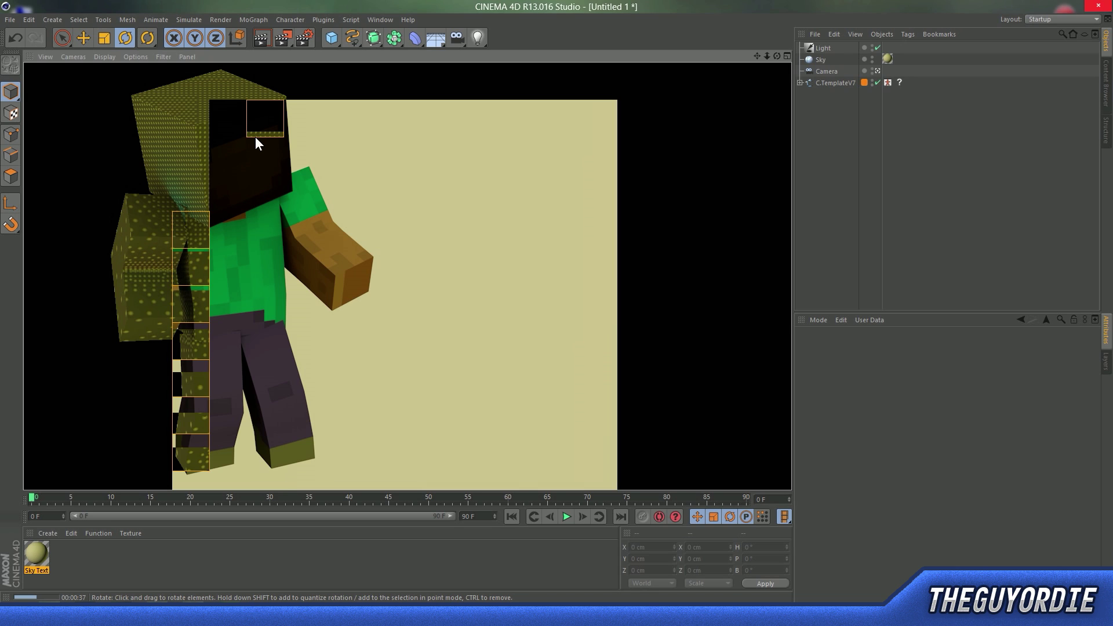
{"action": "left_click", "coordinate": [360, 230]}
{"action": "left_click", "coordinate": [38, 553]}
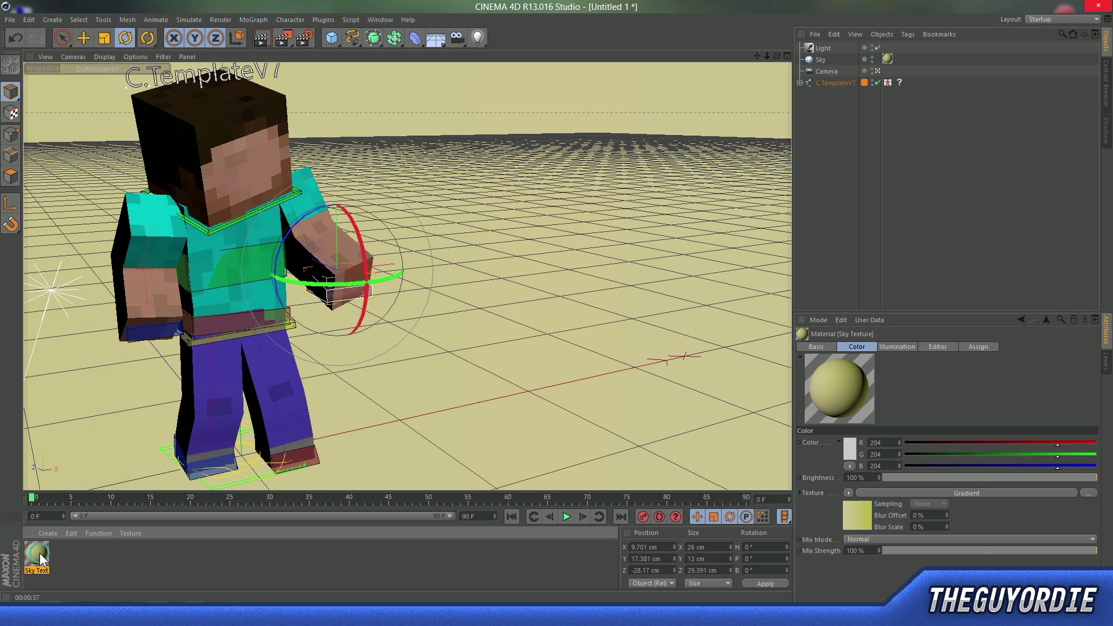
Turn on Self Shadowing Only for Ambient Occlusion in the render settings and test-render the active view
{"action": "left_click", "coordinate": [306, 38]}
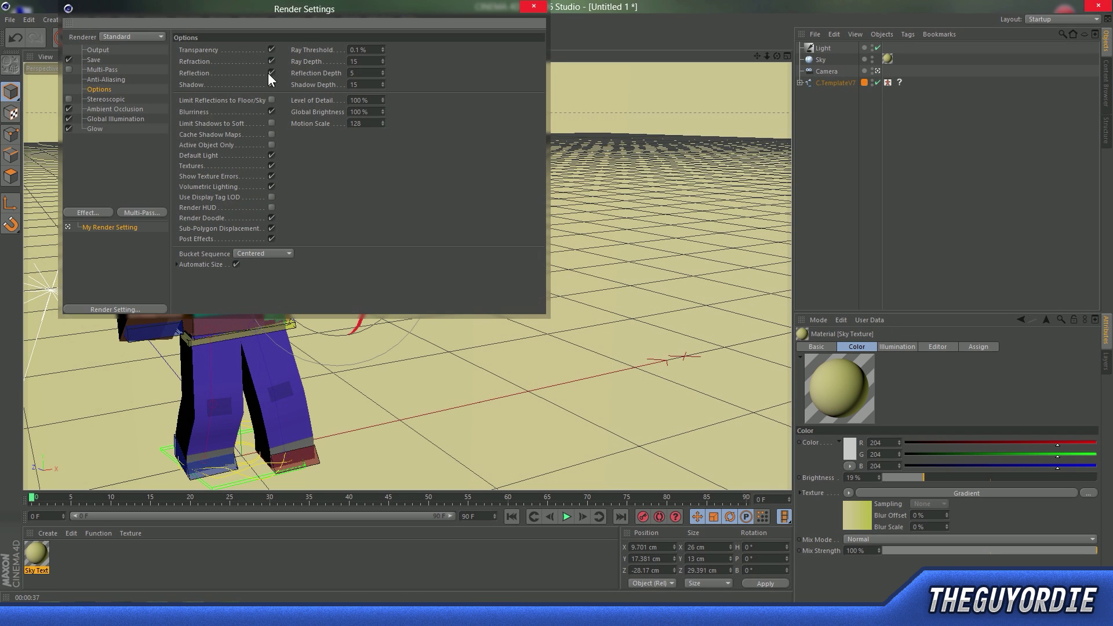
{"action": "left_click", "coordinate": [113, 110]}
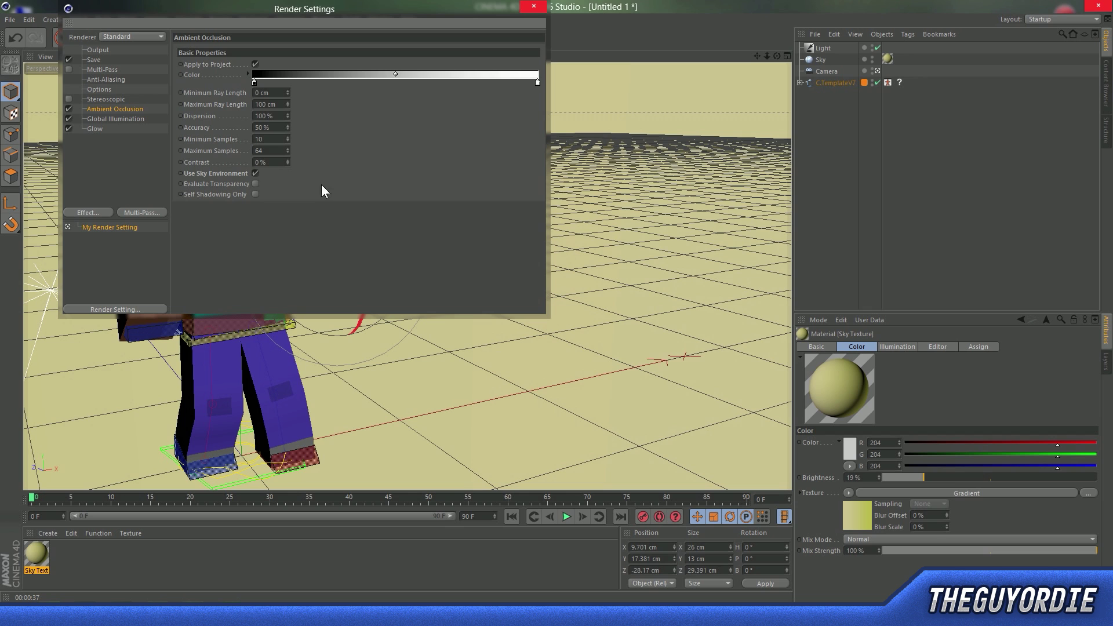
{"action": "left_click", "coordinate": [255, 194]}
{"action": "left_click", "coordinate": [533, 8]}
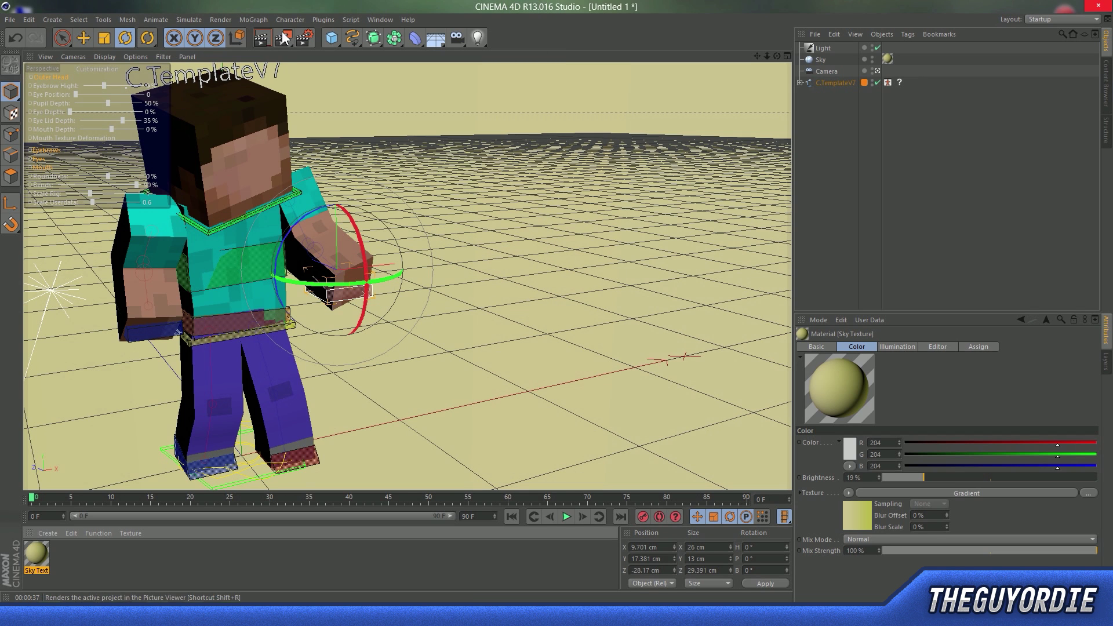
{"action": "left_click", "coordinate": [264, 38]}
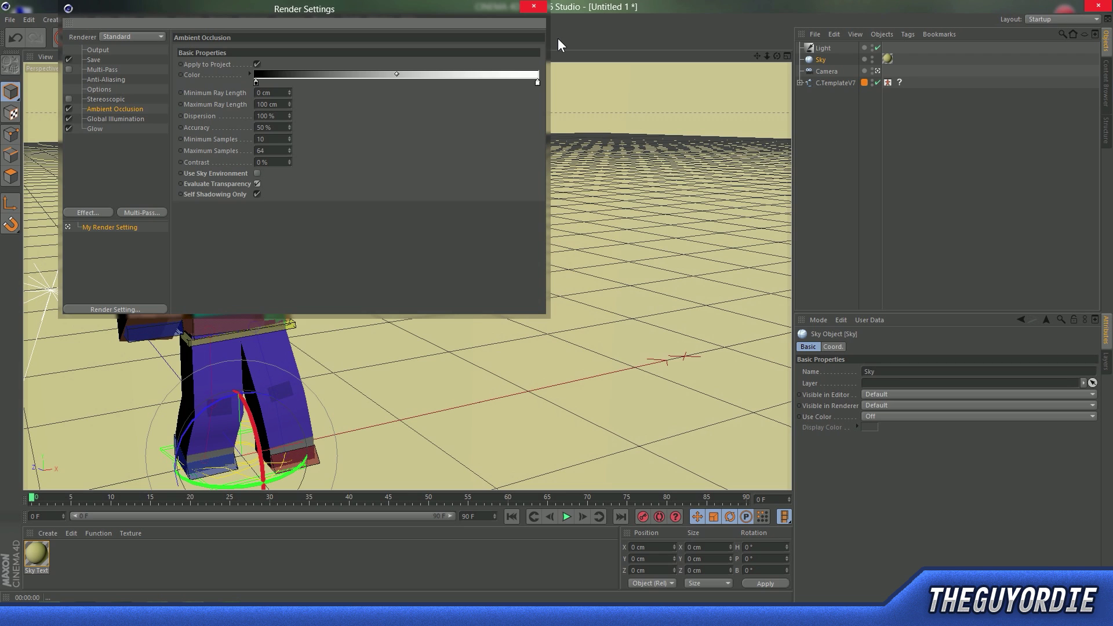
Turn off Use Sky Environment and turn on Evaluate Transparency for Ambient Occlusion, and test-render the active view again
{"action": "left_click", "coordinate": [541, 6]}
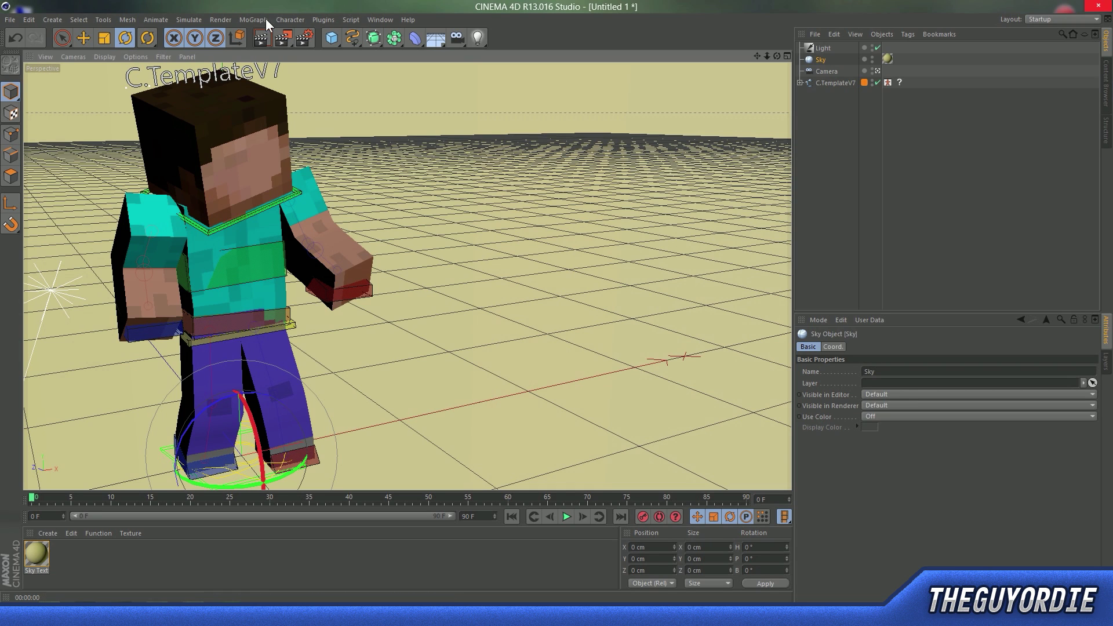
{"action": "left_click", "coordinate": [266, 42]}
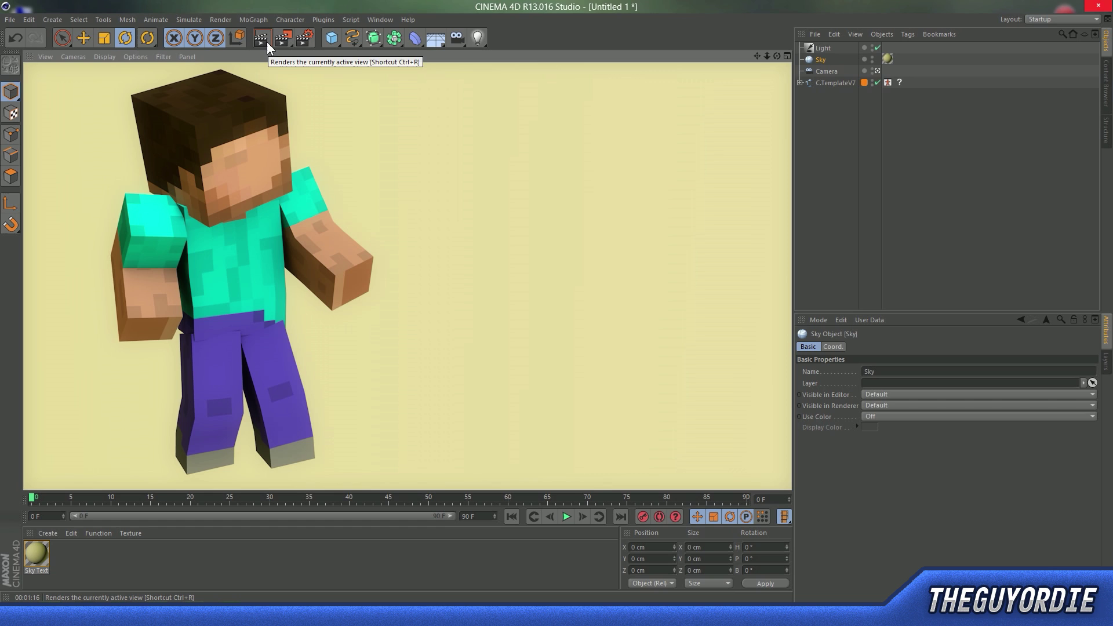
{"action": "left_click", "coordinate": [323, 172]}
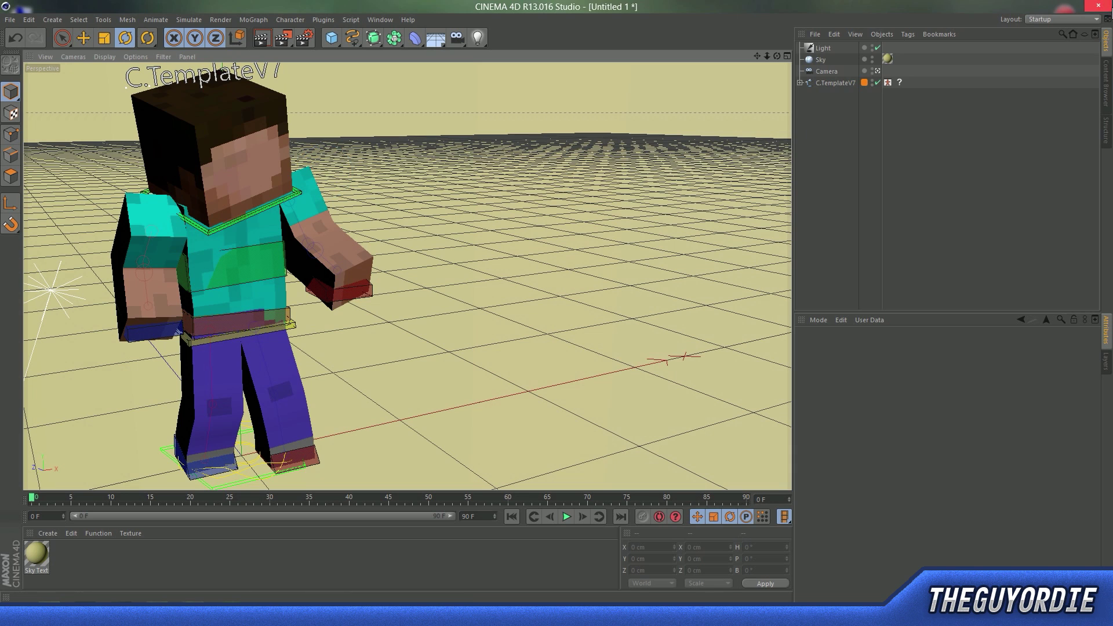
Find the Gold Axe in the Items folder of the content library and add it to the scene
{"action": "left_click", "coordinate": [1105, 81]}
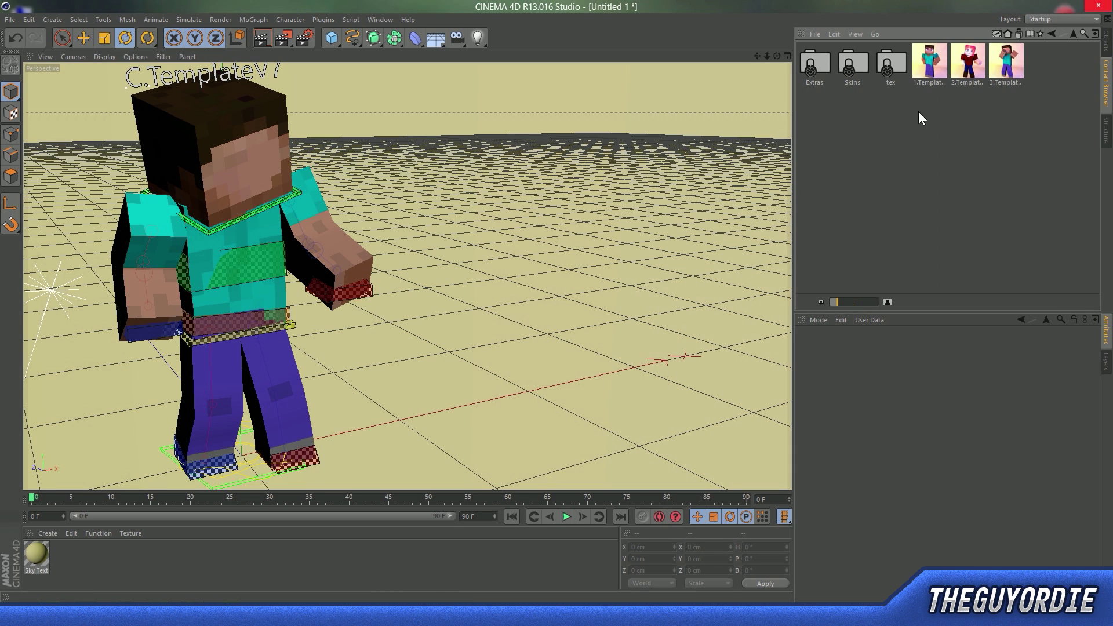
{"action": "left_click", "coordinate": [1051, 33]}
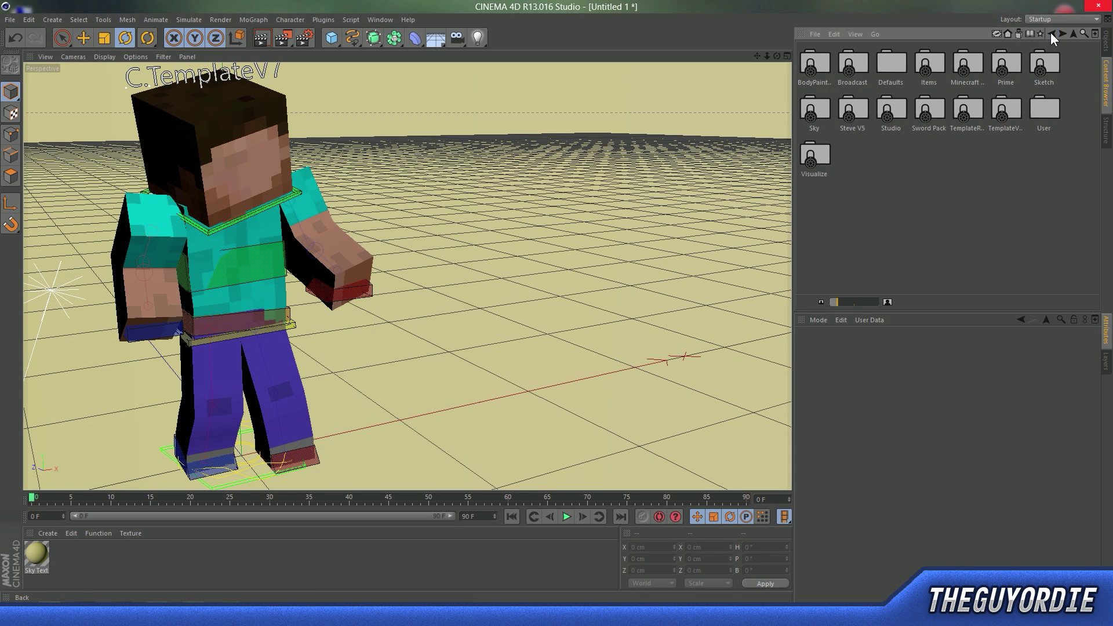
{"action": "double_click", "coordinate": [936, 62]}
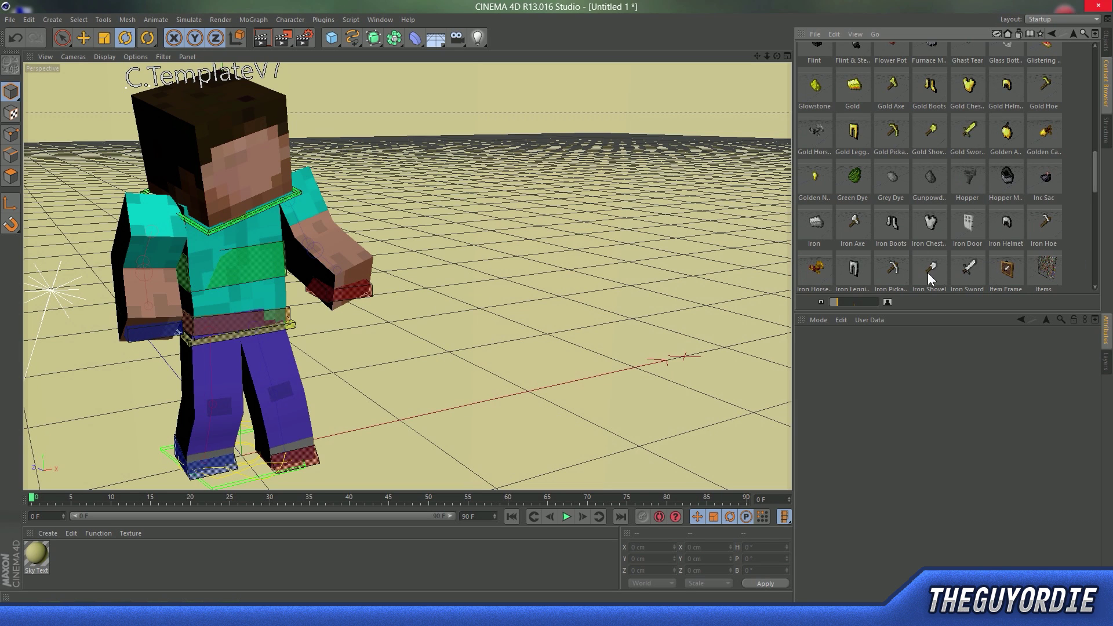
{"action": "scroll", "coordinate": [984, 180], "scroll_direction": "down", "scroll_amount": 10}
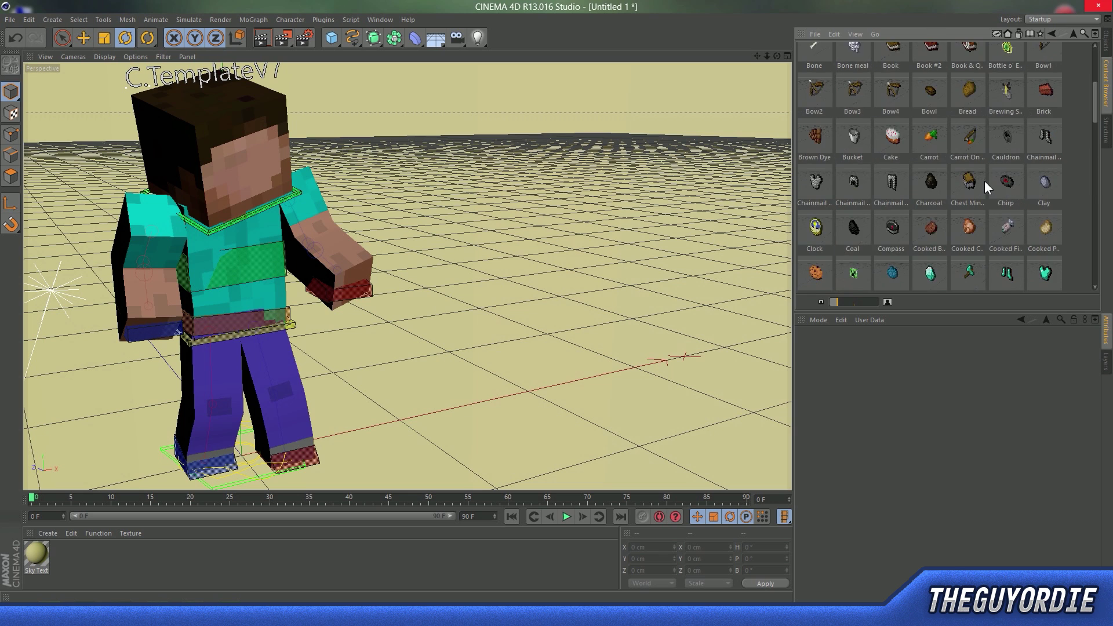
{"action": "scroll", "coordinate": [986, 180], "scroll_direction": "down", "scroll_amount": 4}
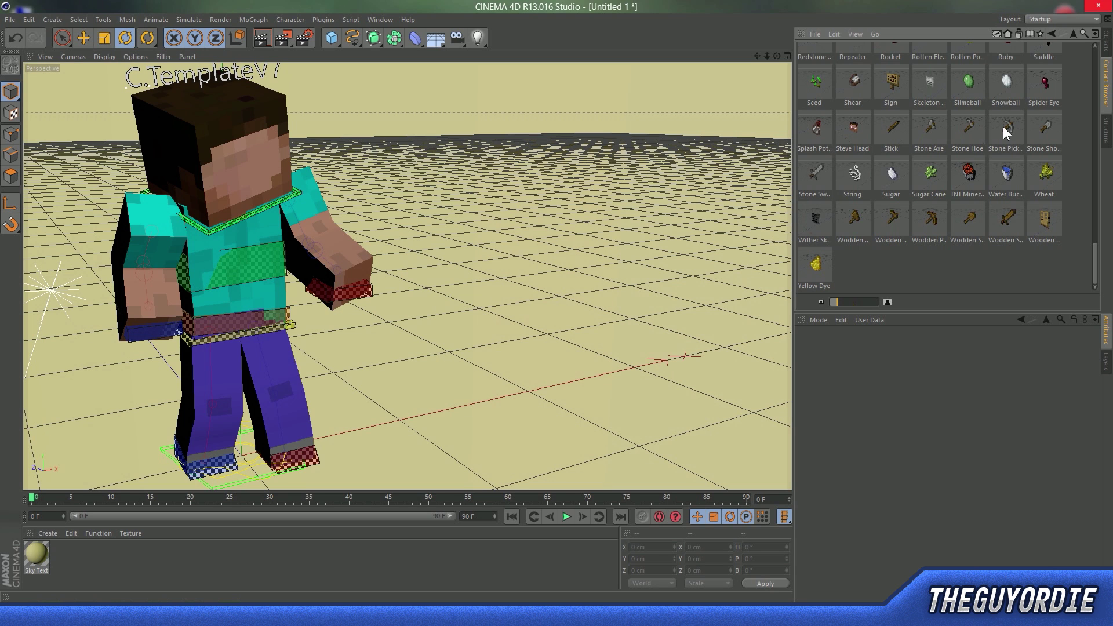
{"action": "scroll", "coordinate": [939, 186], "scroll_direction": "up", "scroll_amount": 2}
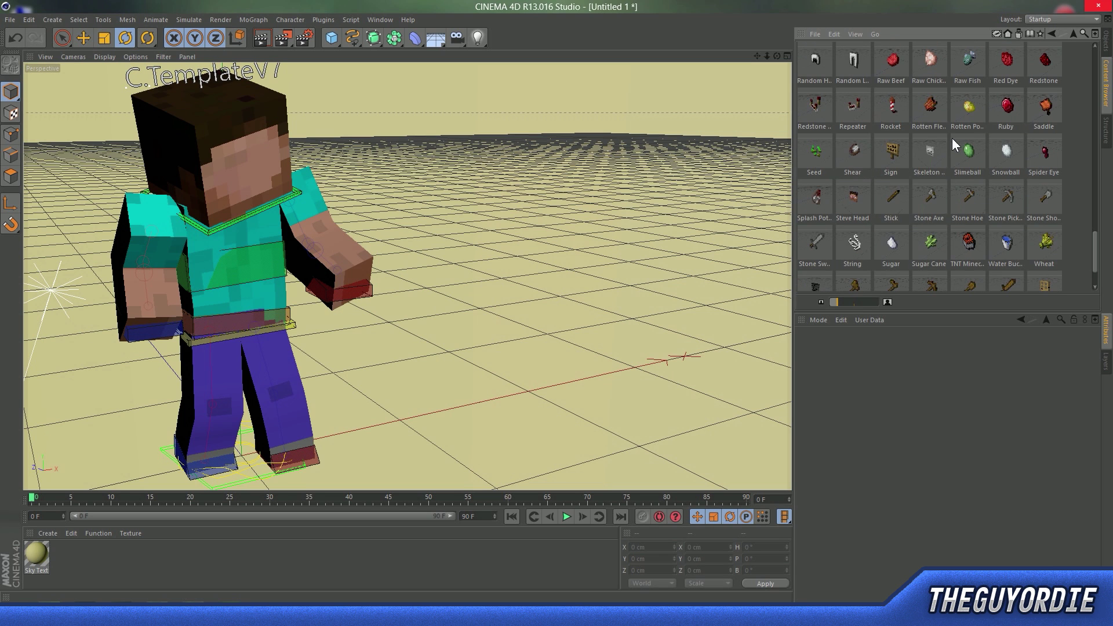
{"action": "scroll", "coordinate": [950, 132], "scroll_direction": "up", "scroll_amount": 6}
{"action": "scroll", "coordinate": [990, 205], "scroll_direction": "up", "scroll_amount": 4}
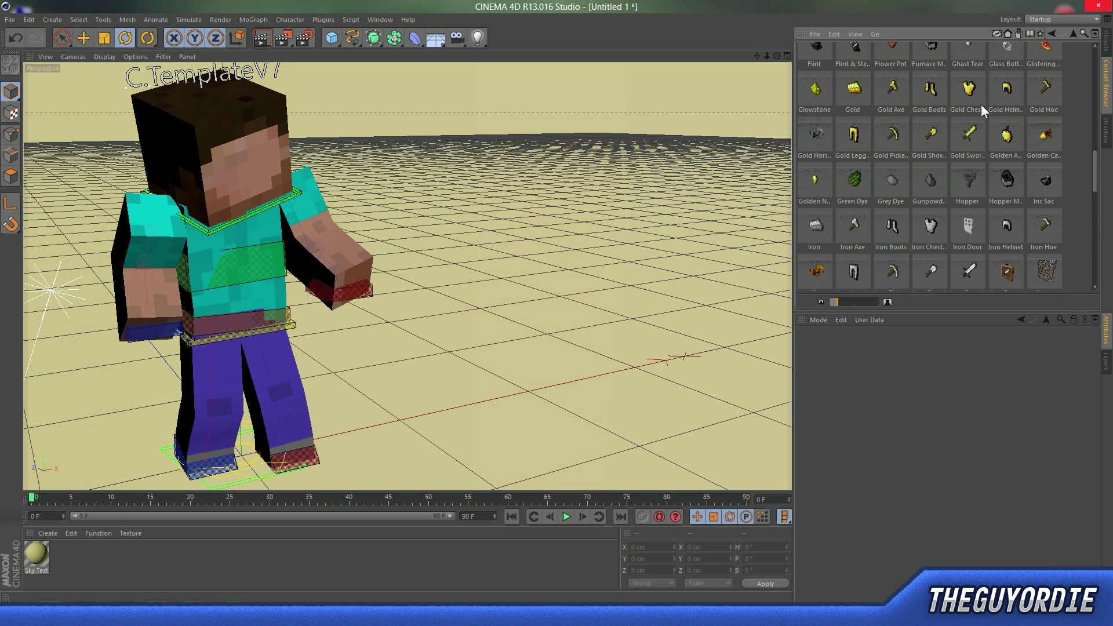
{"action": "left_click_drag", "start_coordinate": [900, 95], "coordinate": [183, 350]}
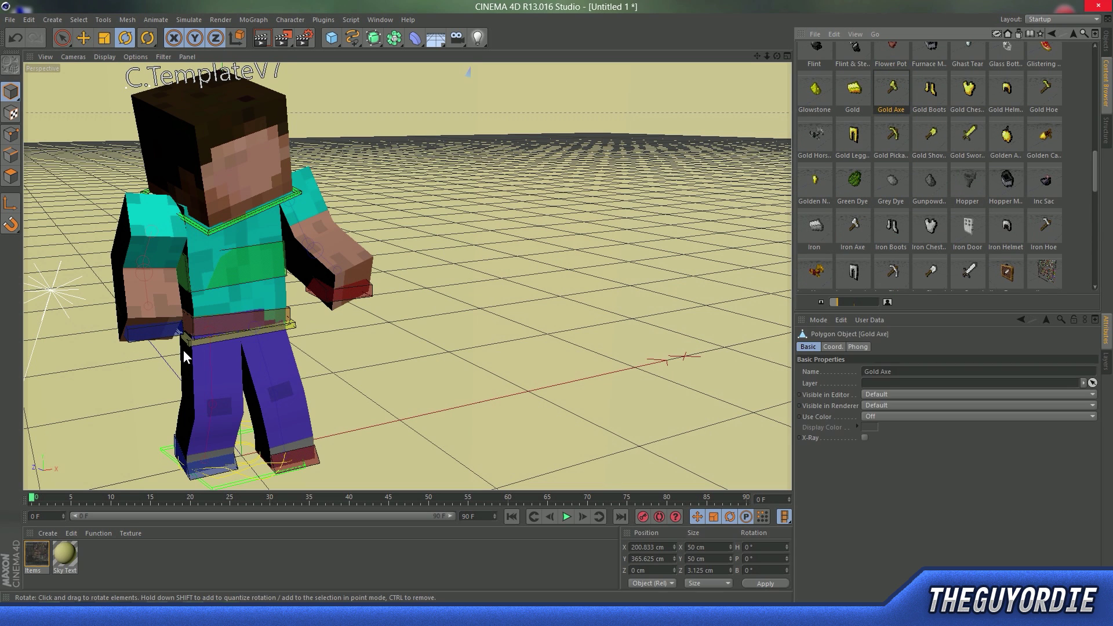
Move the Gold Axe to the character's outstretched hand, at about X 47, Y 105, Z -40 cm
{"action": "left_click", "coordinate": [1106, 47]}
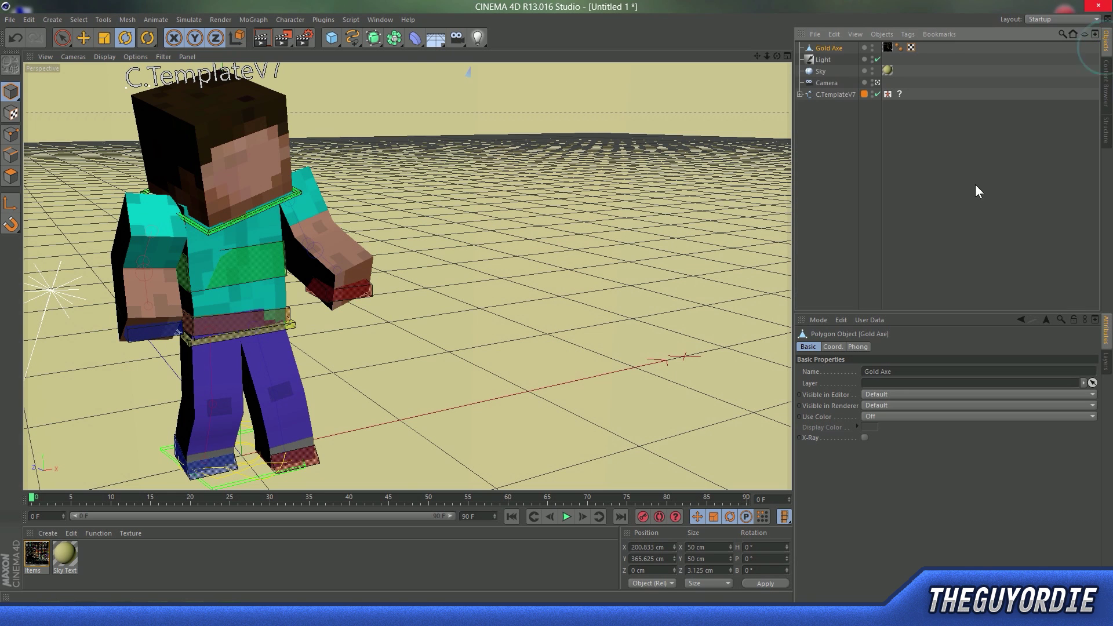
{"action": "middle_click", "coordinate": [369, 203]}
{"action": "middle_click", "coordinate": [245, 160]}
{"action": "middle_click", "coordinate": [322, 185]}
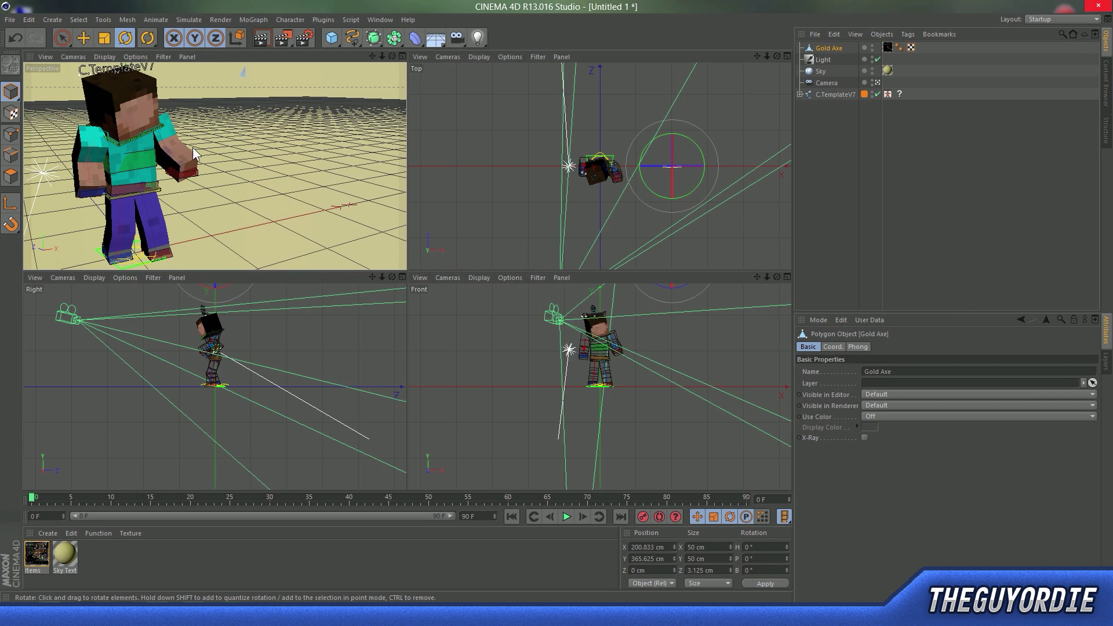
{"action": "middle_click", "coordinate": [192, 148]}
{"action": "middle_click", "coordinate": [254, 207]}
{"action": "key", "text": "e"}
{"action": "middle_click_drag", "start_coordinate": [679, 315], "coordinate": [656, 388], "text": "alt"}
{"action": "left_click_drag", "start_coordinate": [683, 294], "coordinate": [592, 406]}
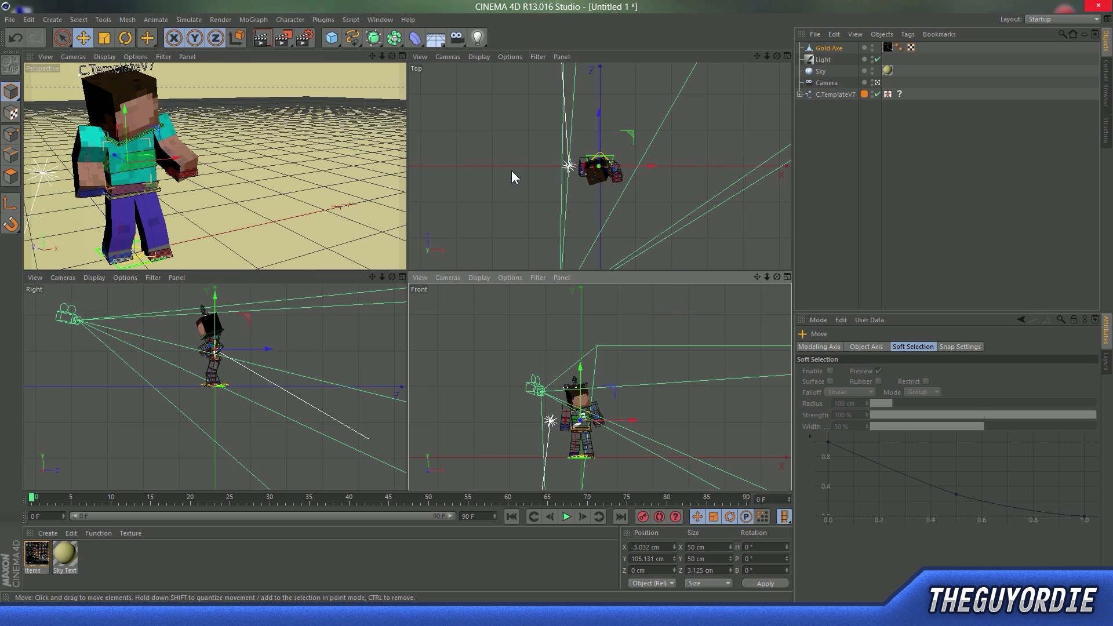
{"action": "left_click_drag", "start_coordinate": [597, 115], "coordinate": [597, 127]}
{"action": "left_click_drag", "start_coordinate": [649, 181], "coordinate": [676, 186]}
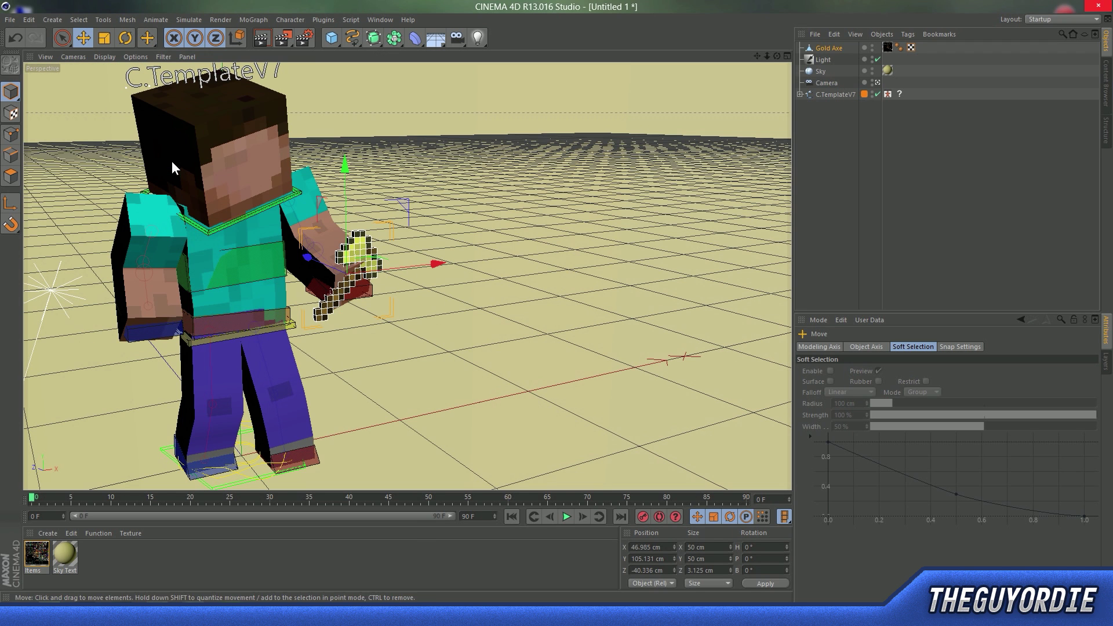
Scale the Gold Axe up uniformly to about 76 x 76 x 4.8 cm
{"action": "middle_click", "coordinate": [174, 168]}
{"action": "key", "text": "t"}
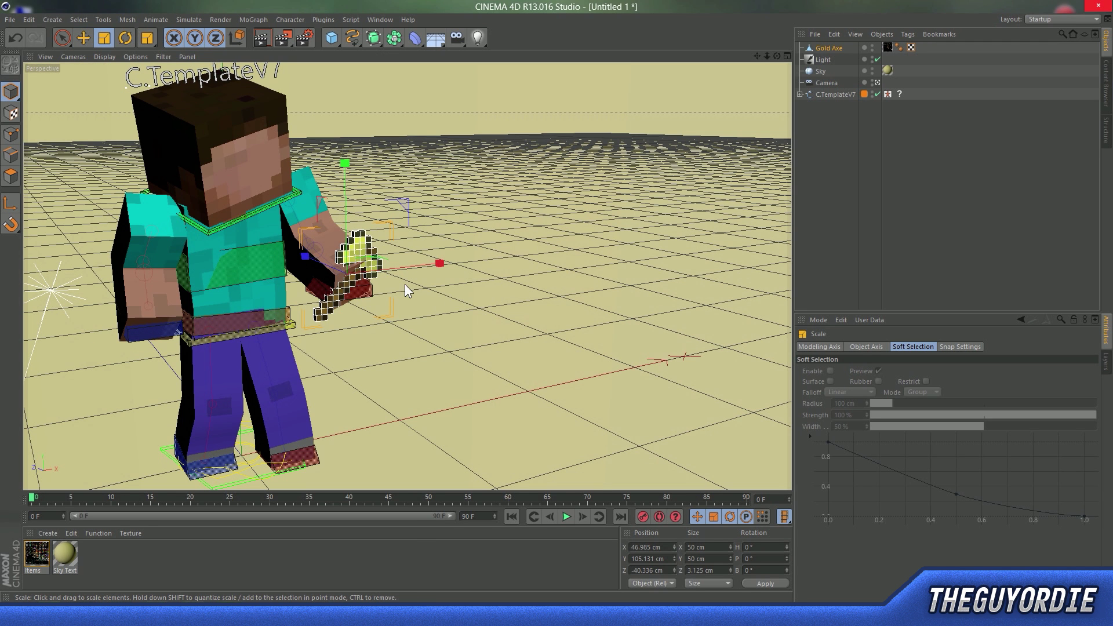
{"action": "left_click_drag", "start_coordinate": [447, 219], "coordinate": [539, 164]}
Rotate the Gold Axe to about H 112°, P -2°, B -73° and raise it so its handle meets the hand, then deselect it
{"action": "key", "text": "r"}
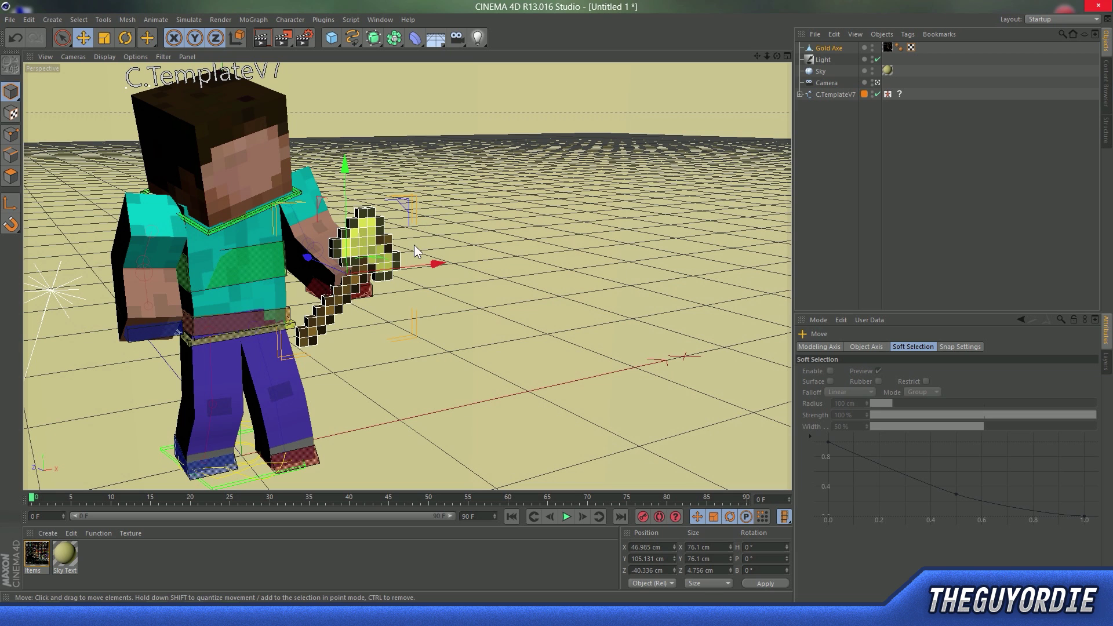
{"action": "left_click_drag", "start_coordinate": [258, 218], "coordinate": [332, 329]}
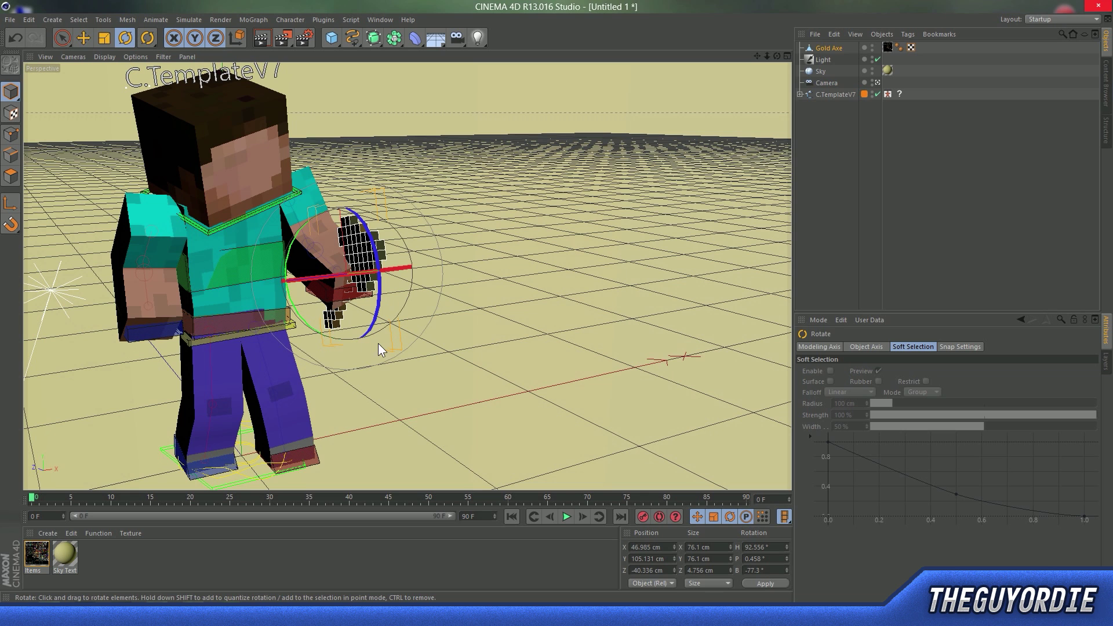
{"action": "key", "text": "e"}
{"action": "left_click_drag", "start_coordinate": [384, 210], "coordinate": [377, 154]}
{"action": "key", "text": "r"}
{"action": "left_click_drag", "start_coordinate": [374, 276], "coordinate": [388, 261]}
{"action": "left_click", "coordinate": [588, 244]}
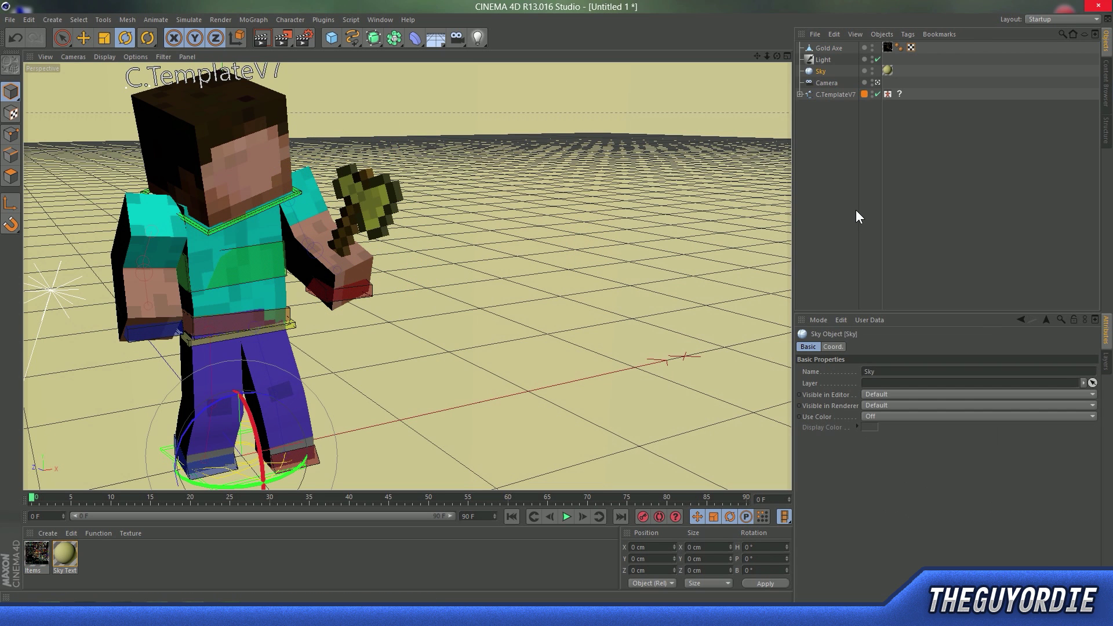
{"action": "left_click", "coordinate": [806, 133]}
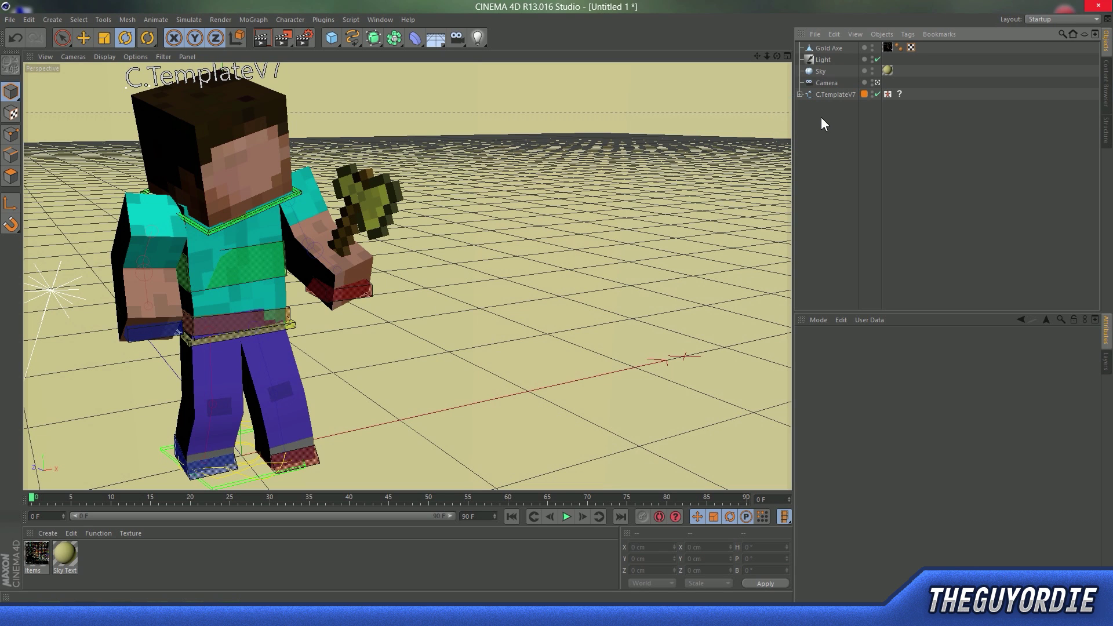
Try moving the controller of the character's outstretched arm
{"action": "left_click", "coordinate": [361, 290]}
{"action": "key", "text": "e"}
{"action": "left_click_drag", "start_coordinate": [347, 289], "coordinate": [383, 290]}
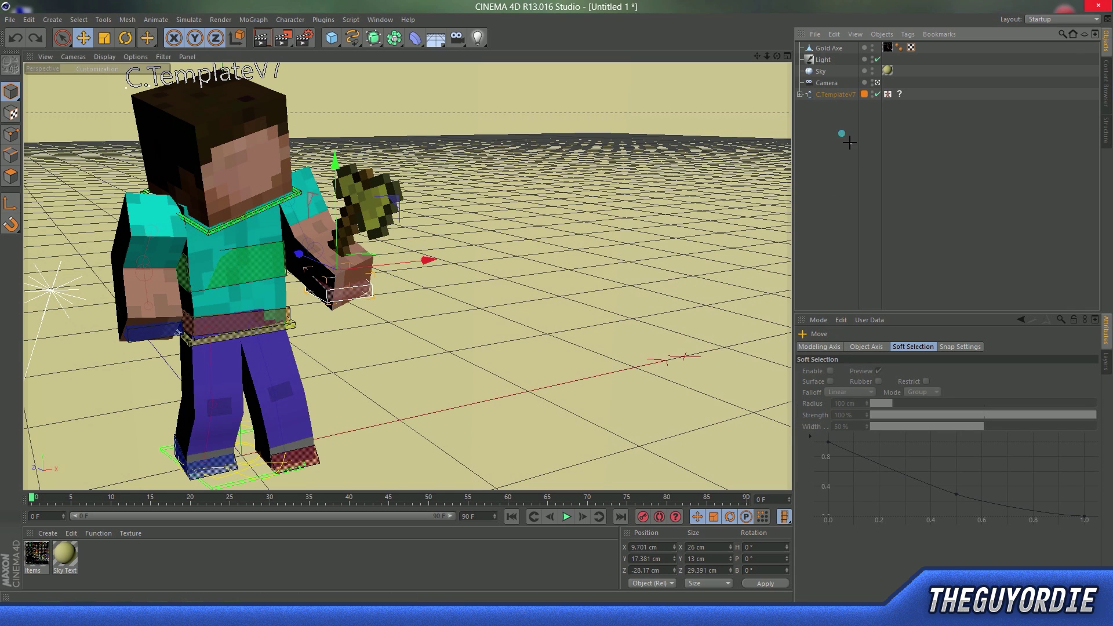
Expand the C.TemplateV7 controllers, identify the left arm's controller, and make the Gold Axe a child of B.C.ArmLeft
{"action": "left_click", "coordinate": [828, 48]}
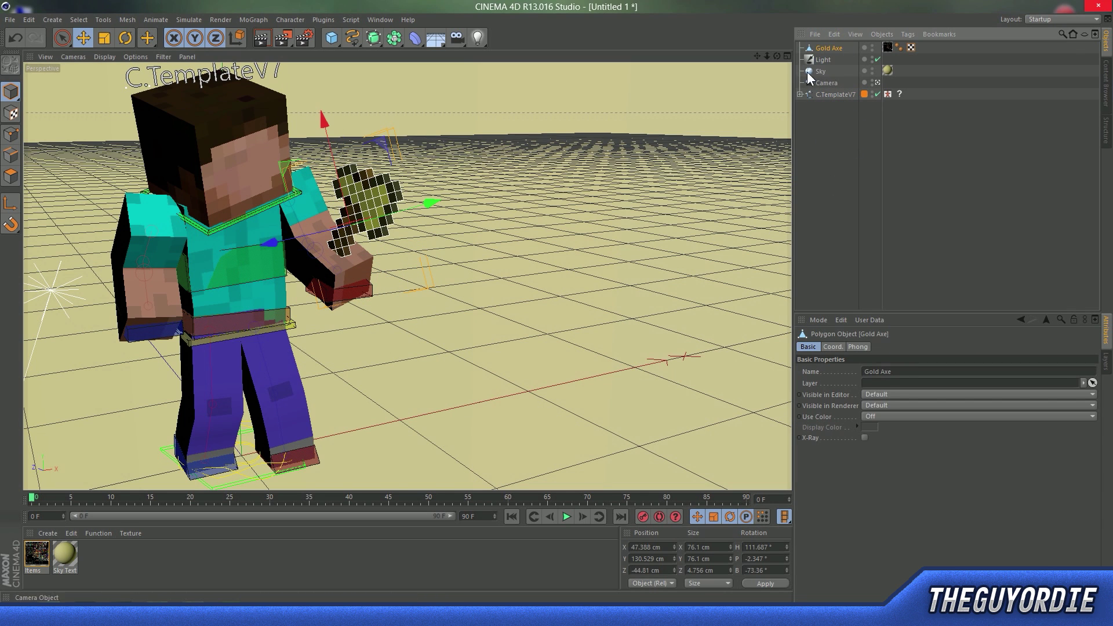
{"action": "left_click", "coordinate": [799, 94]}
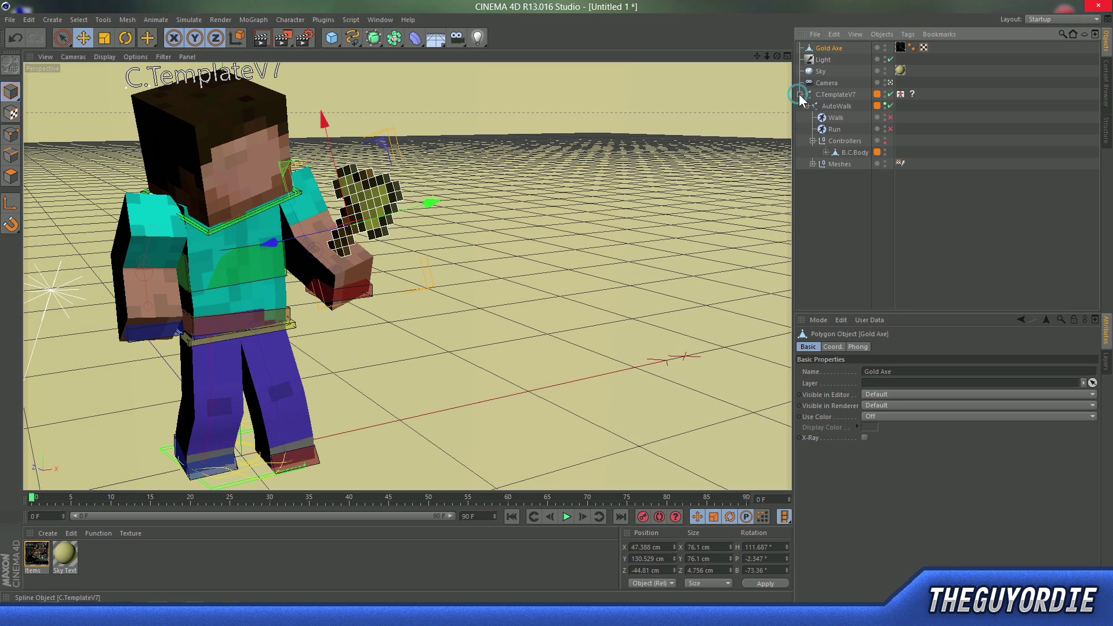
{"action": "left_click", "coordinate": [813, 141]}
{"action": "left_click", "coordinate": [875, 153]}
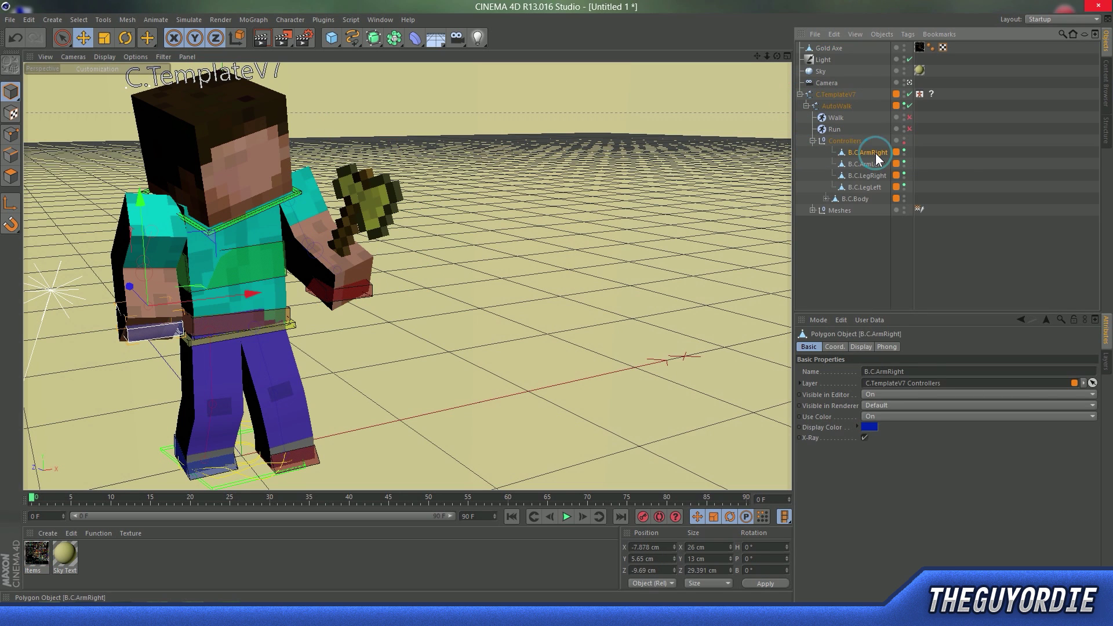
{"action": "left_click", "coordinate": [869, 165]}
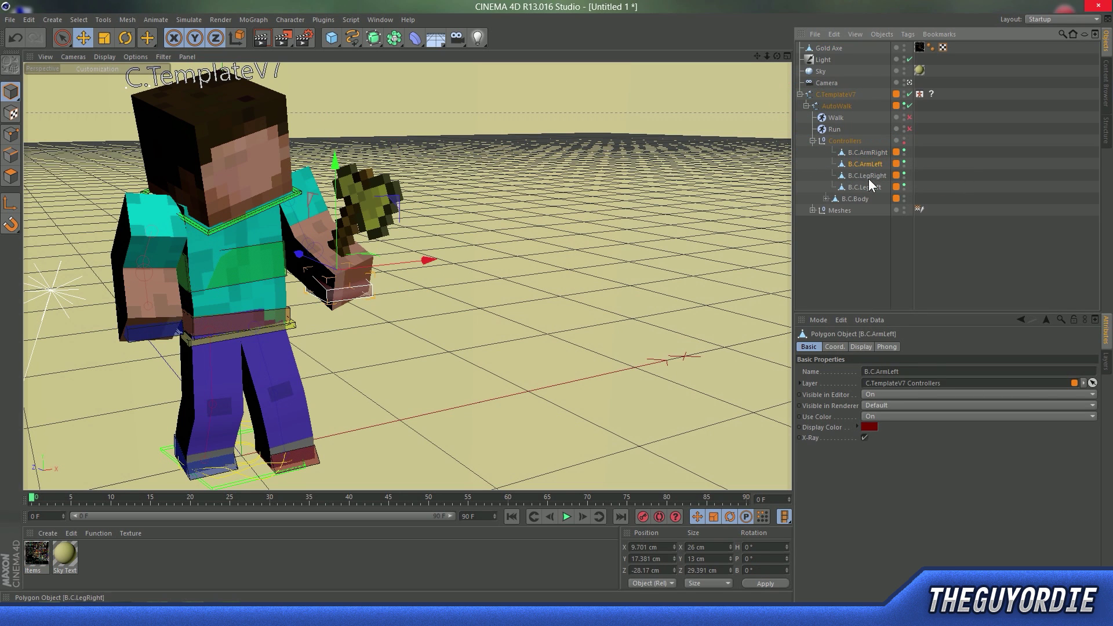
{"action": "left_click_drag", "start_coordinate": [823, 48], "coordinate": [869, 161]}
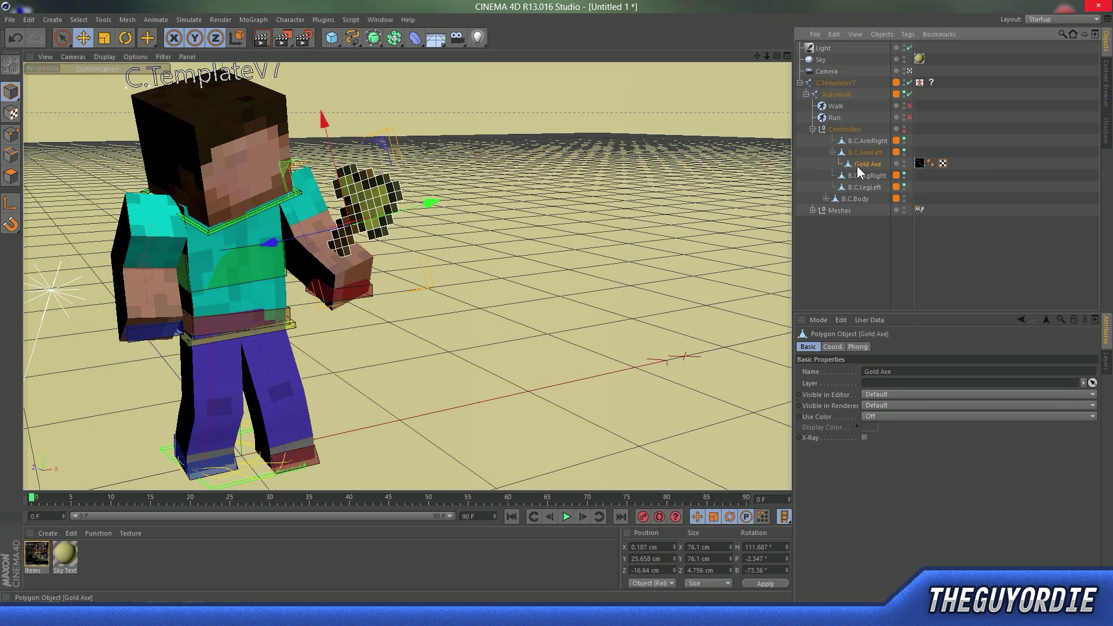
Set the Gold Axe's visibility to On in both the editor and the renderer, and clear the selection
{"action": "left_click", "coordinate": [904, 161]}
{"action": "left_click", "coordinate": [903, 166]}
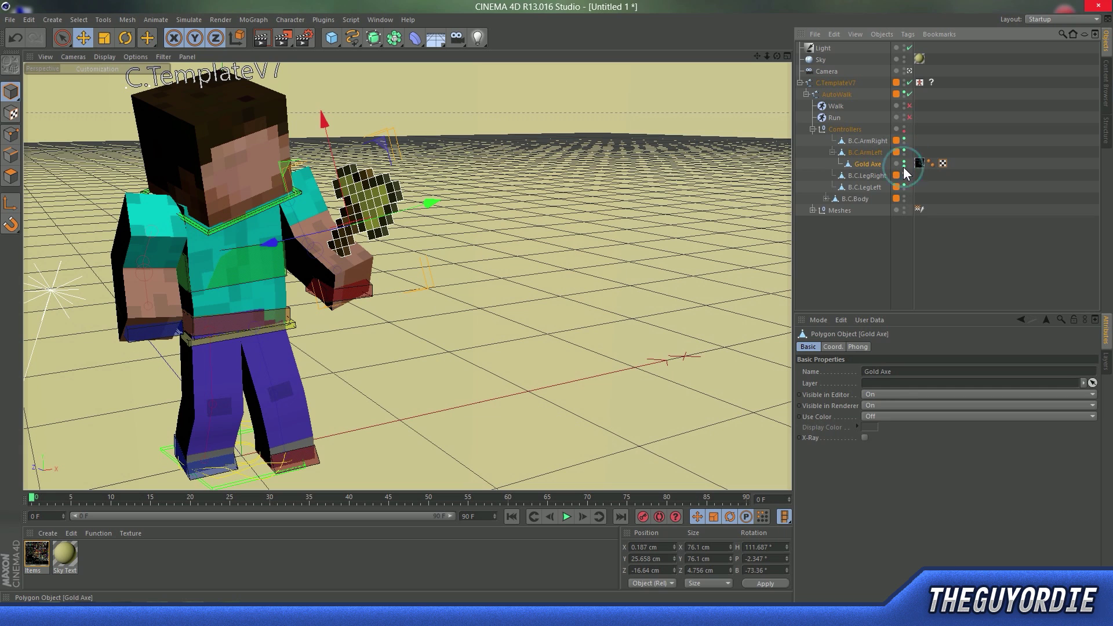
{"action": "left_click", "coordinate": [885, 246]}
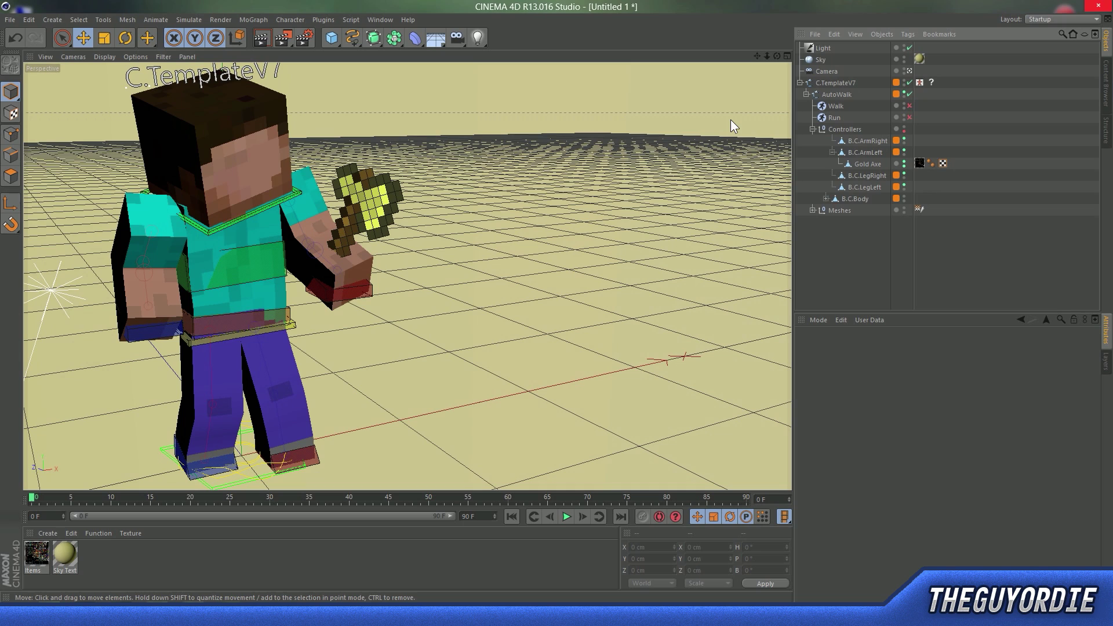
Render the finished scene to the Picture Viewer at 1920x1080
{"action": "left_click", "coordinate": [284, 35]}
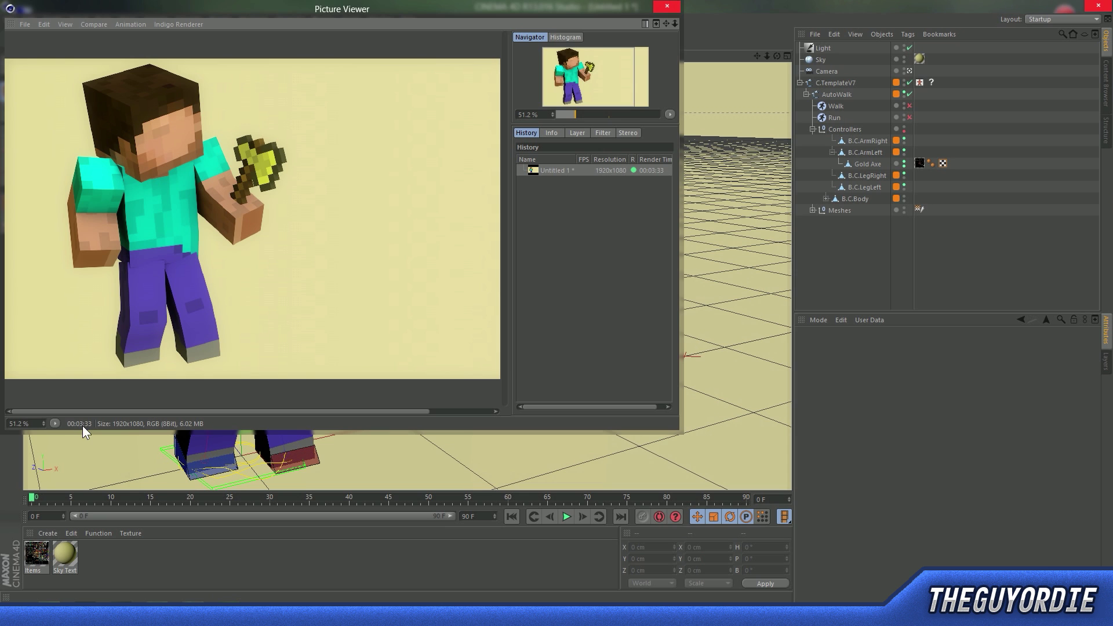
Inspect the finished render up close in the Picture Viewer, examining the arm, Gold Axe, torso shading and background, and return to the whole image
{"action": "scroll", "coordinate": [277, 239], "scroll_direction": "up", "scroll_amount": 8}
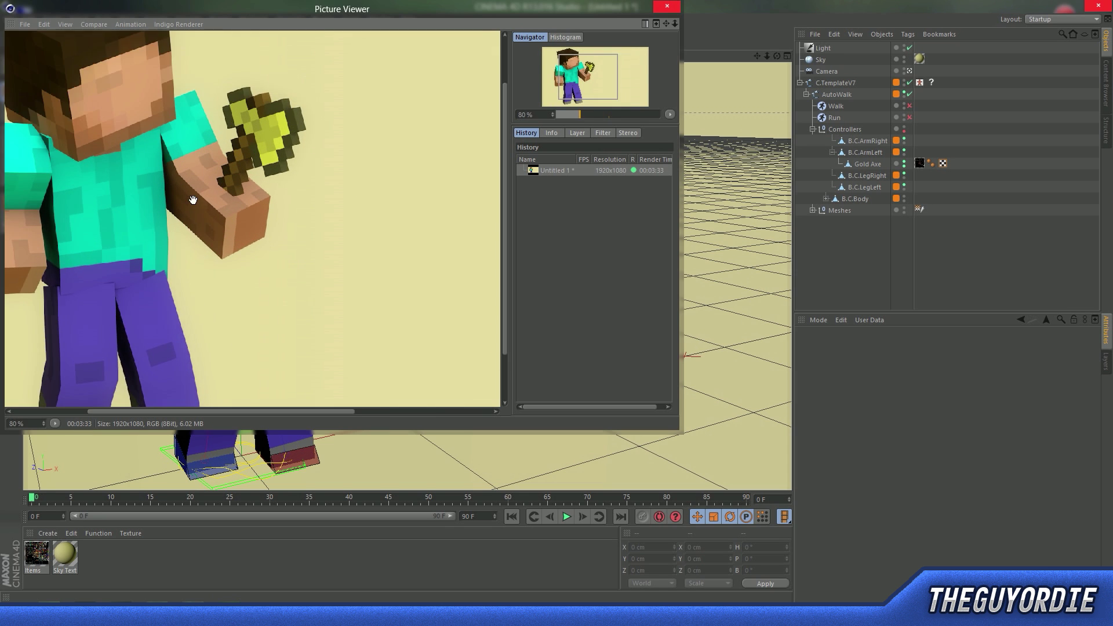
{"action": "left_click_drag", "start_coordinate": [275, 302], "coordinate": [175, 188]}
{"action": "scroll", "coordinate": [231, 215], "scroll_direction": "up", "scroll_amount": 5}
{"action": "scroll", "coordinate": [231, 214], "scroll_direction": "down", "scroll_amount": 7}
{"action": "scroll", "coordinate": [175, 188], "scroll_direction": "up", "scroll_amount": 3}
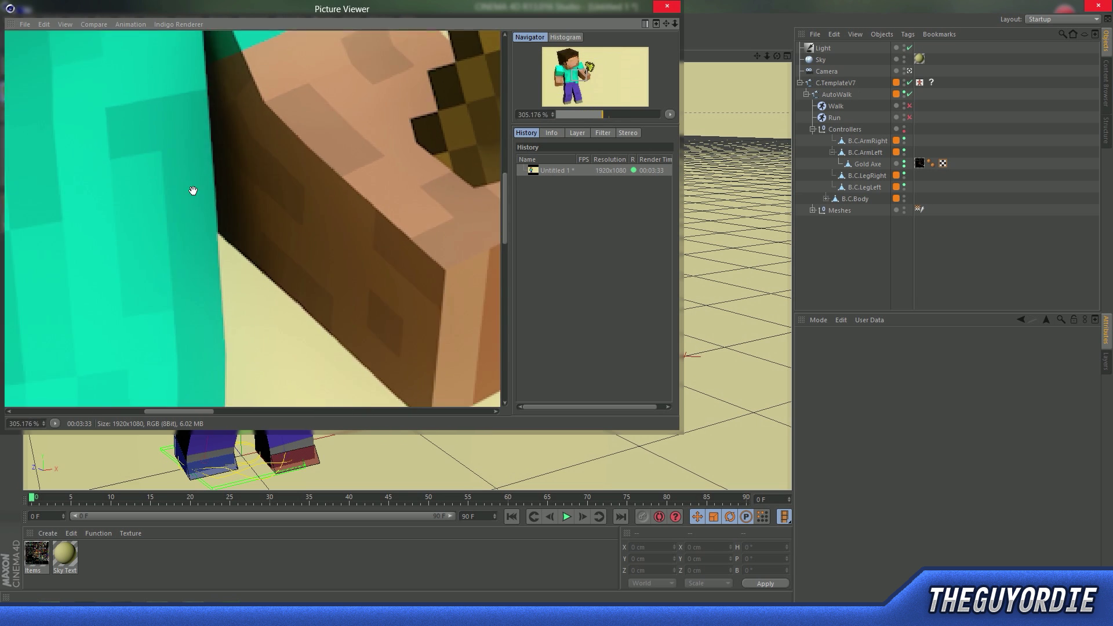
{"action": "scroll", "coordinate": [191, 189], "scroll_direction": "down", "scroll_amount": 6}
{"action": "scroll", "coordinate": [198, 191], "scroll_direction": "up", "scroll_amount": 5}
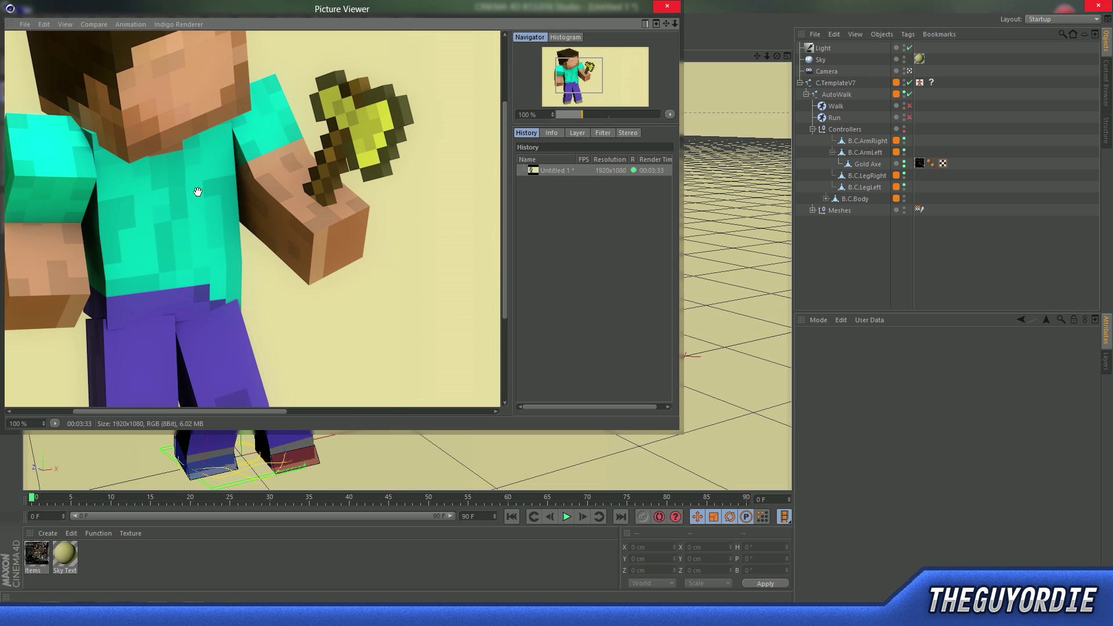
{"action": "scroll", "coordinate": [198, 191], "scroll_direction": "down", "scroll_amount": 5}
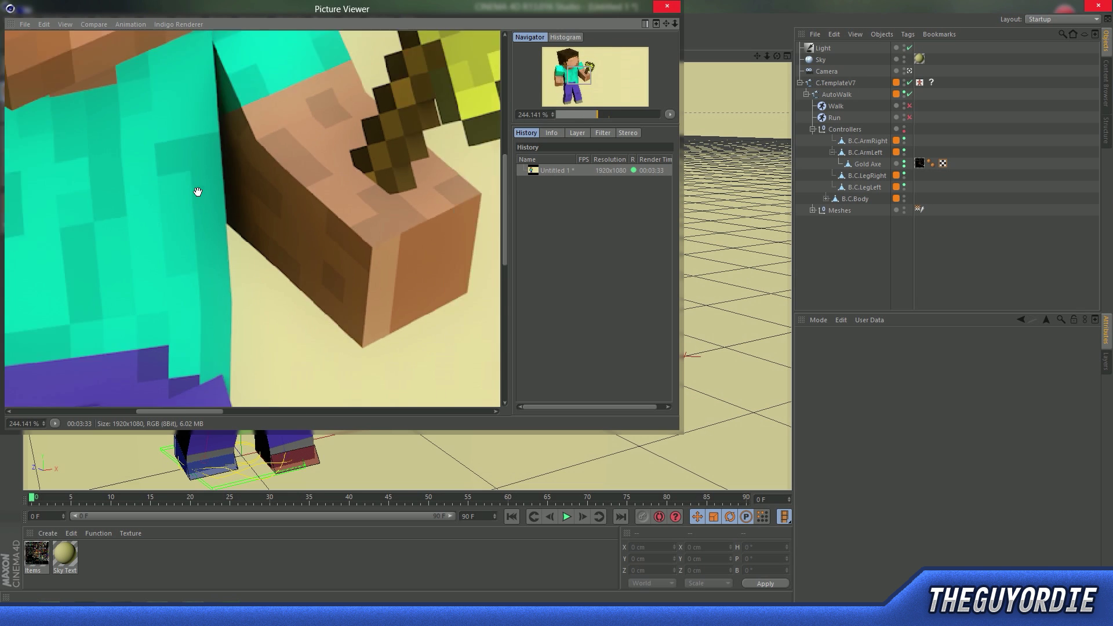
{"action": "scroll", "coordinate": [196, 190], "scroll_direction": "up", "scroll_amount": 3}
{"action": "scroll", "coordinate": [261, 202], "scroll_direction": "down", "scroll_amount": 3}
{"action": "scroll", "coordinate": [262, 201], "scroll_direction": "up", "scroll_amount": 2}
{"action": "scroll", "coordinate": [192, 195], "scroll_direction": "down", "scroll_amount": 3}
{"action": "scroll", "coordinate": [191, 196], "scroll_direction": "up", "scroll_amount": 4}
{"action": "scroll", "coordinate": [174, 186], "scroll_direction": "up", "scroll_amount": 2}
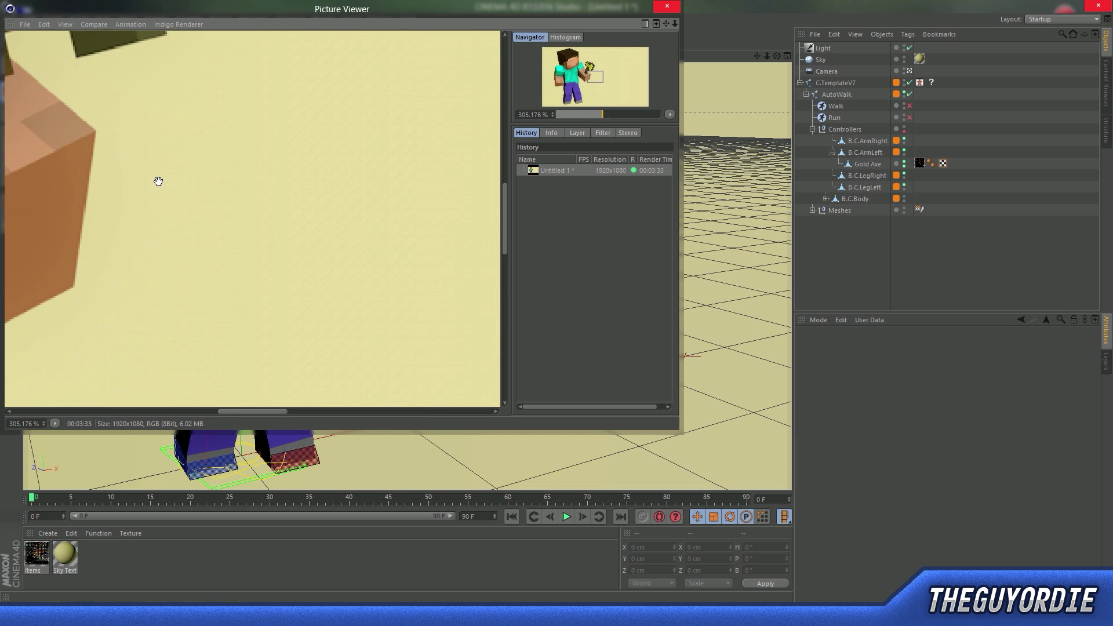
{"action": "scroll", "coordinate": [157, 174], "scroll_direction": "down", "scroll_amount": 7}
{"action": "scroll", "coordinate": [153, 149], "scroll_direction": "up", "scroll_amount": 6}
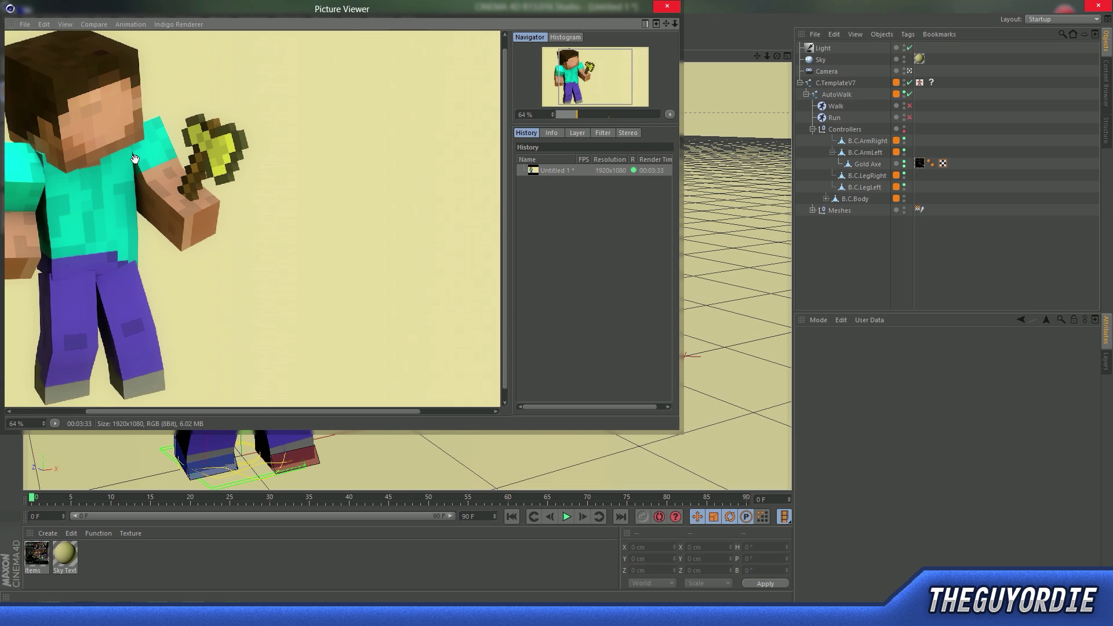
{"action": "left_click_drag", "start_coordinate": [341, 363], "coordinate": [291, 117]}
{"action": "scroll", "coordinate": [285, 124], "scroll_direction": "down", "scroll_amount": 4}
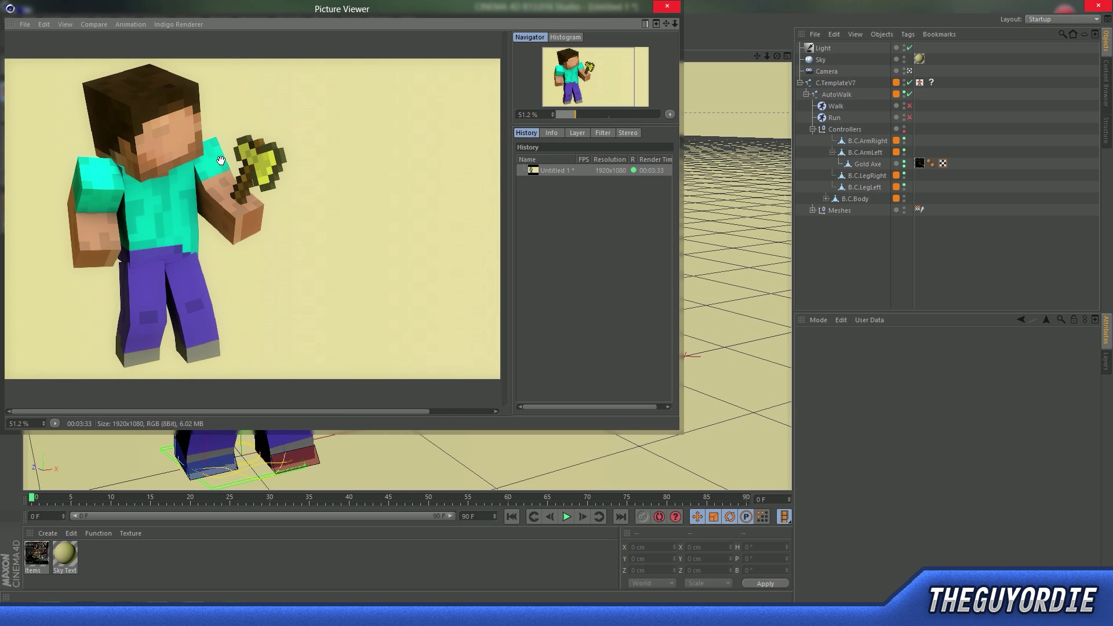
{"action": "scroll", "coordinate": [249, 119], "scroll_direction": "down", "scroll_amount": 1}
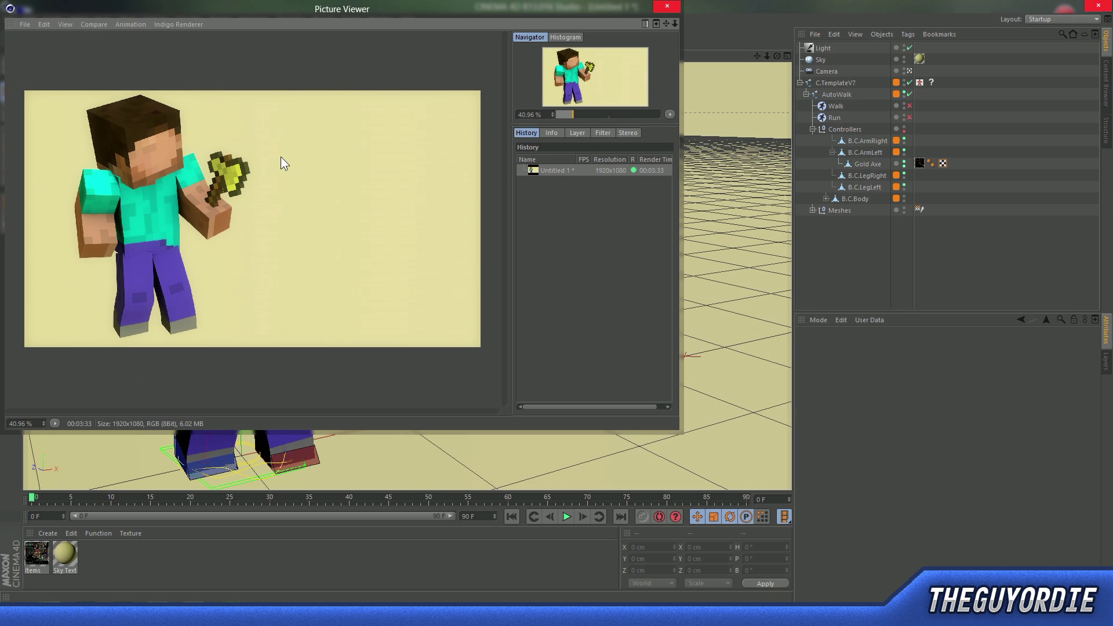
Select the rendered image in the Picture Viewer history and locate its Save as option without saving
{"action": "right_click", "coordinate": [553, 169]}
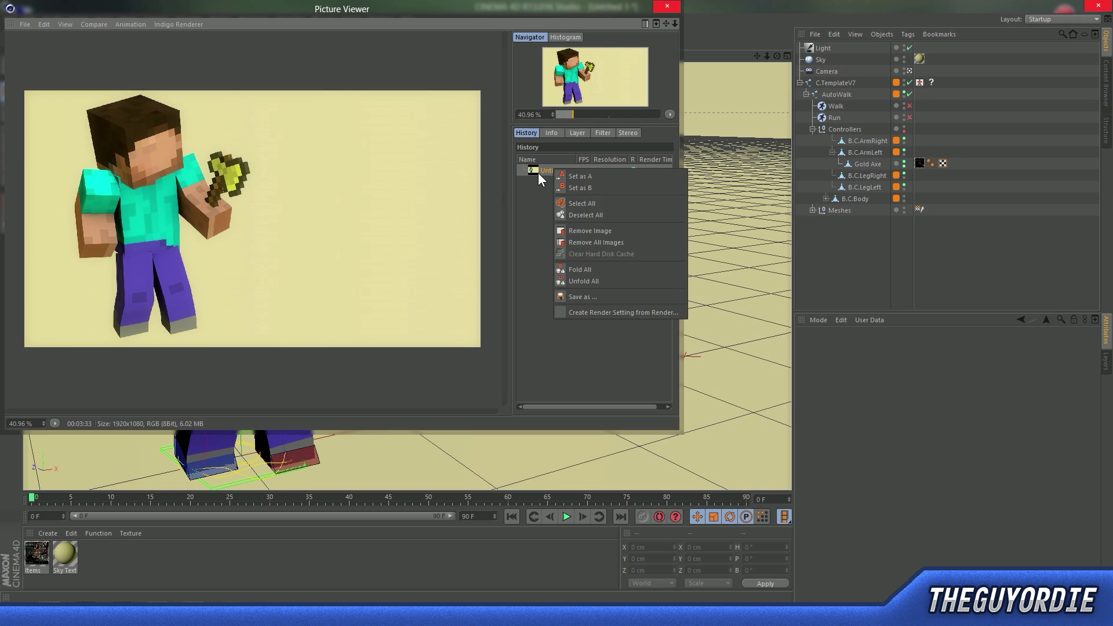
{"action": "left_click", "coordinate": [532, 172]}
{"action": "right_click", "coordinate": [551, 175]}
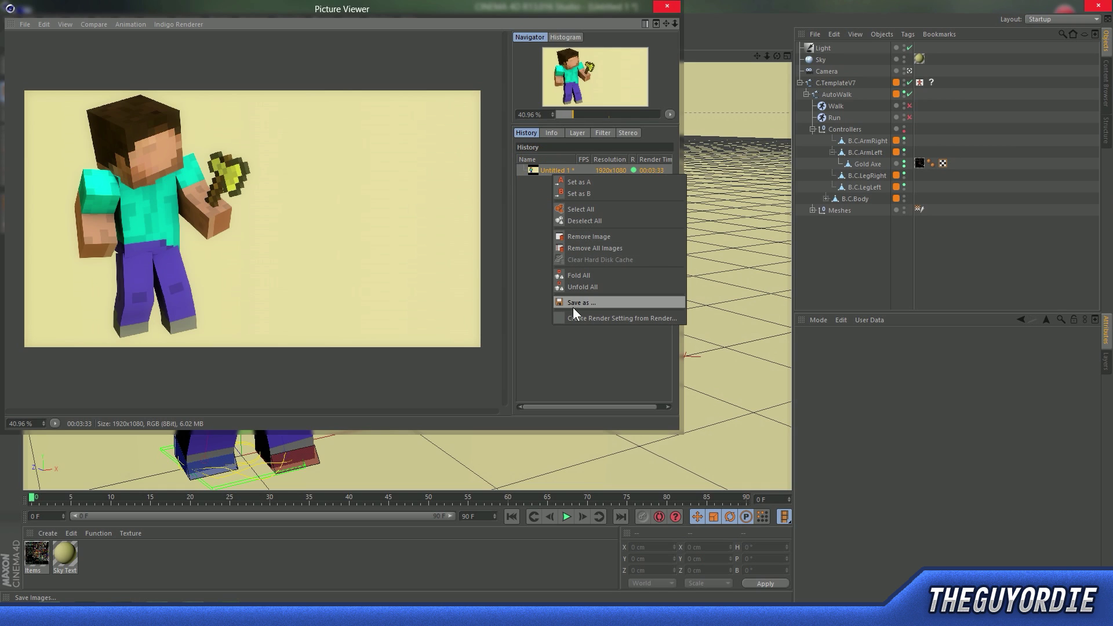
{"action": "left_click", "coordinate": [536, 236]}
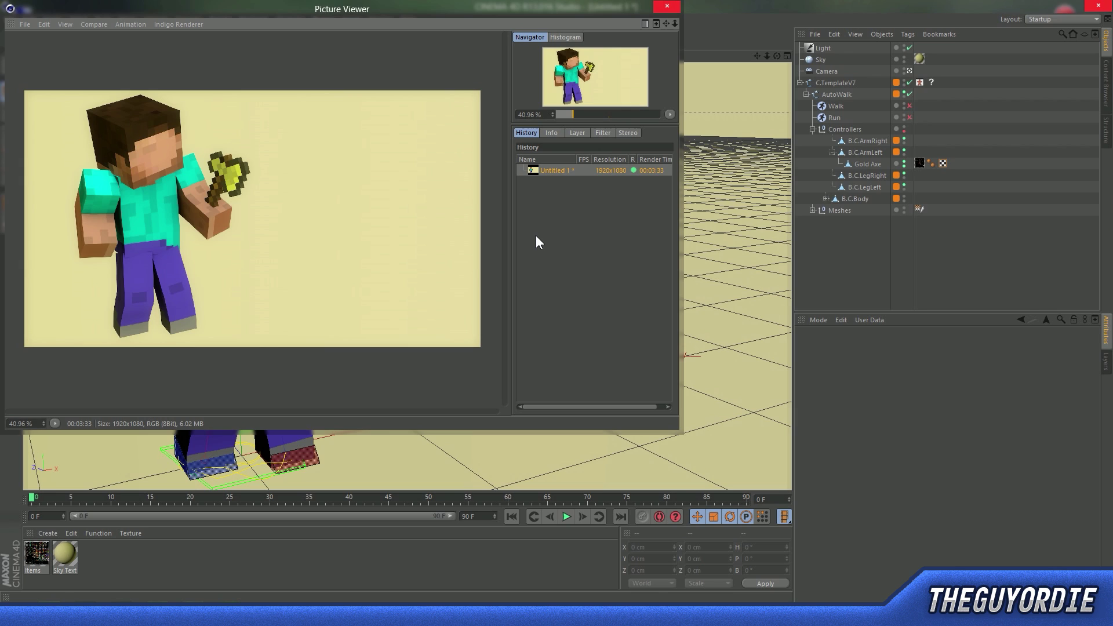